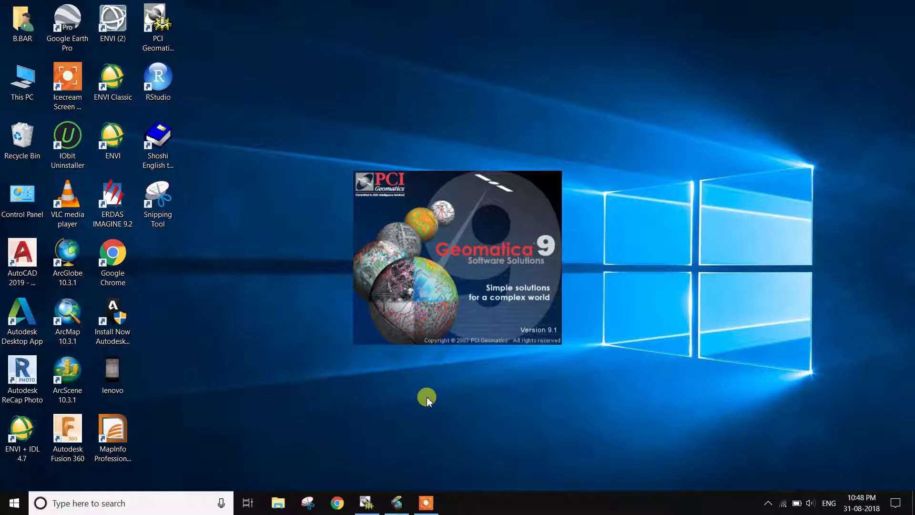
Switch to the Geomatica Focus window.
click(398, 506)
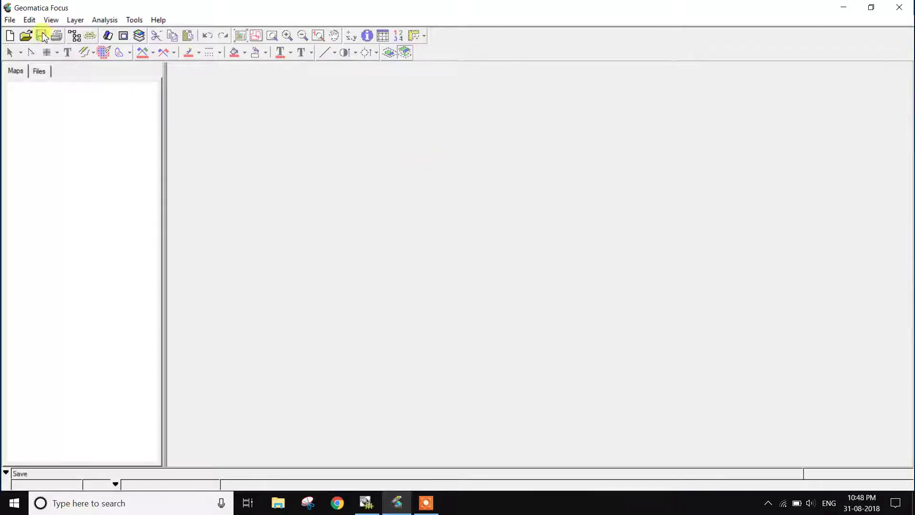
click(10, 20)
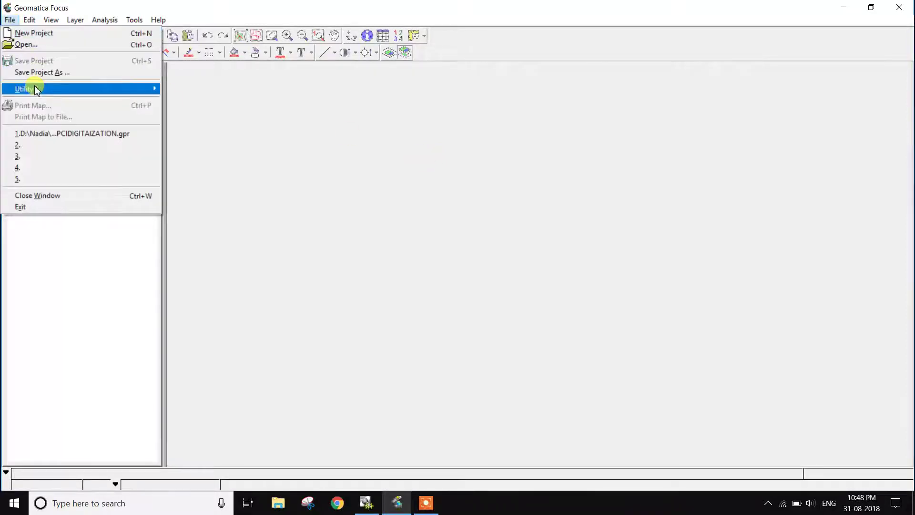
mouse_move(36, 90)
click(426, 503)
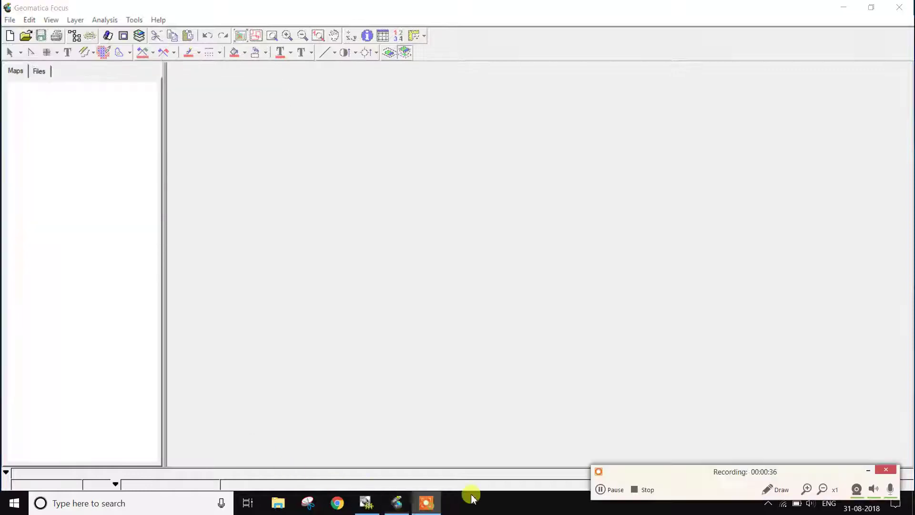
click(617, 491)
click(617, 490)
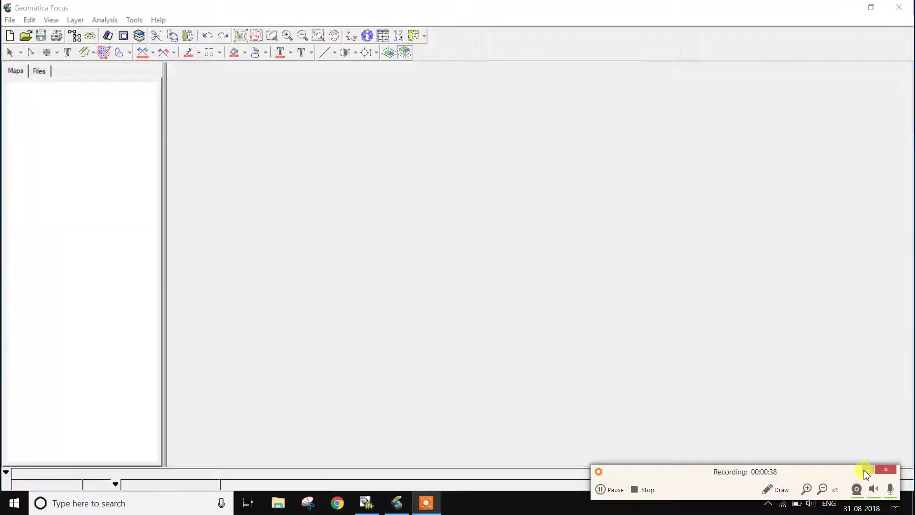
click(865, 471)
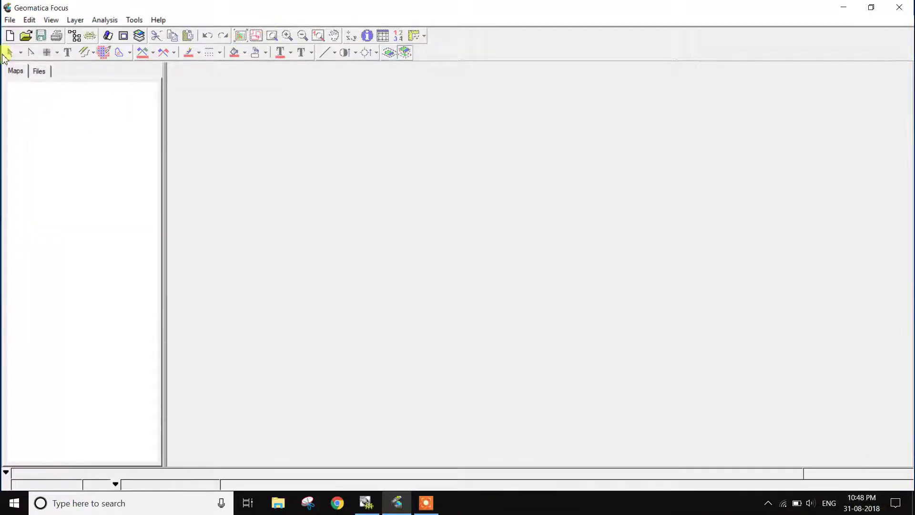
Open the Translate (Export) File utility.
click(10, 20)
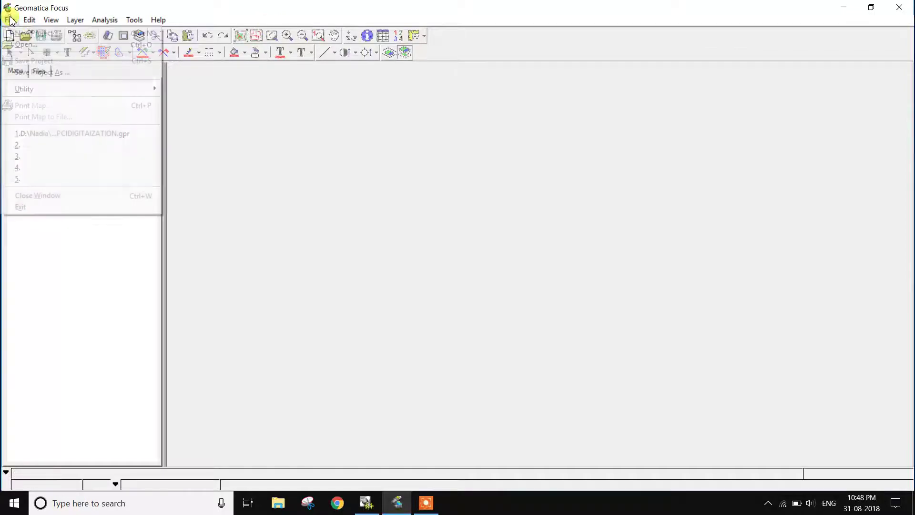
mouse_move(24, 89)
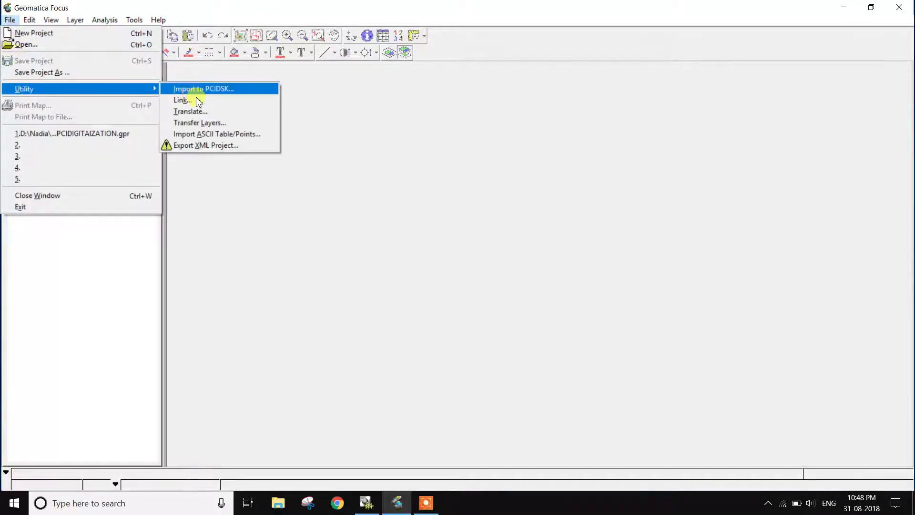
click(190, 112)
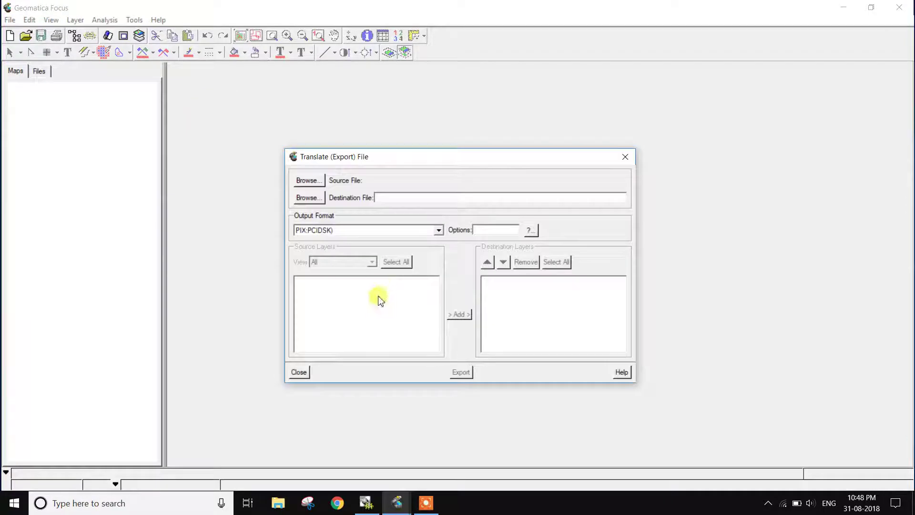
Browse for the source file on Local Disk (D:), going through REMOTE SENSING AND GIS into the RS &GIS folder.
click(316, 186)
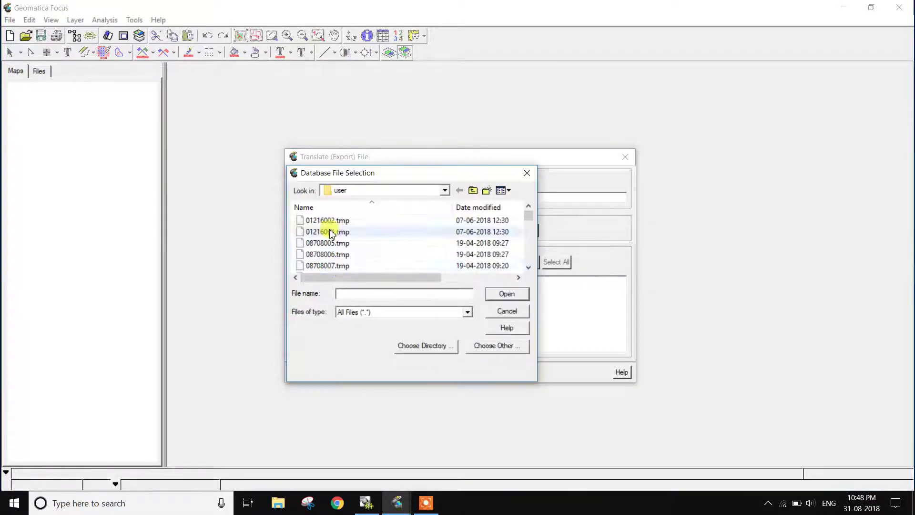
click(444, 191)
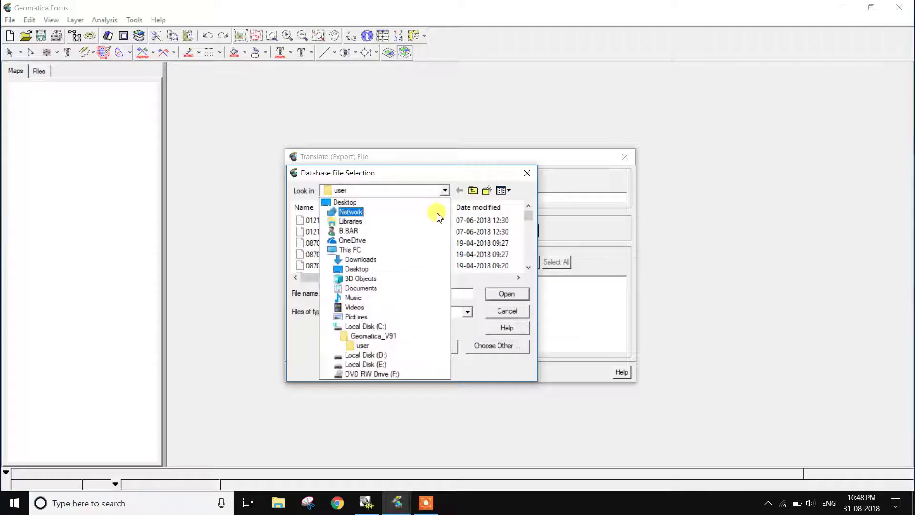
click(379, 354)
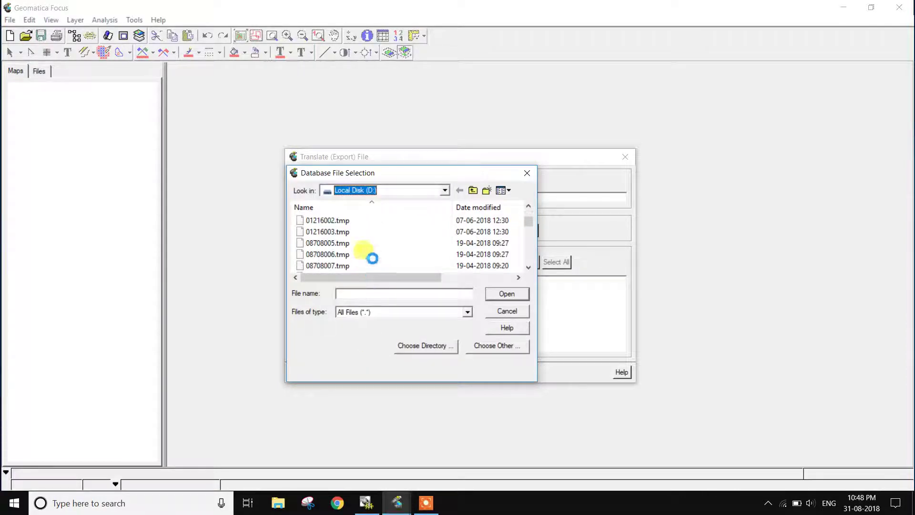
scroll(372, 260, down, 3)
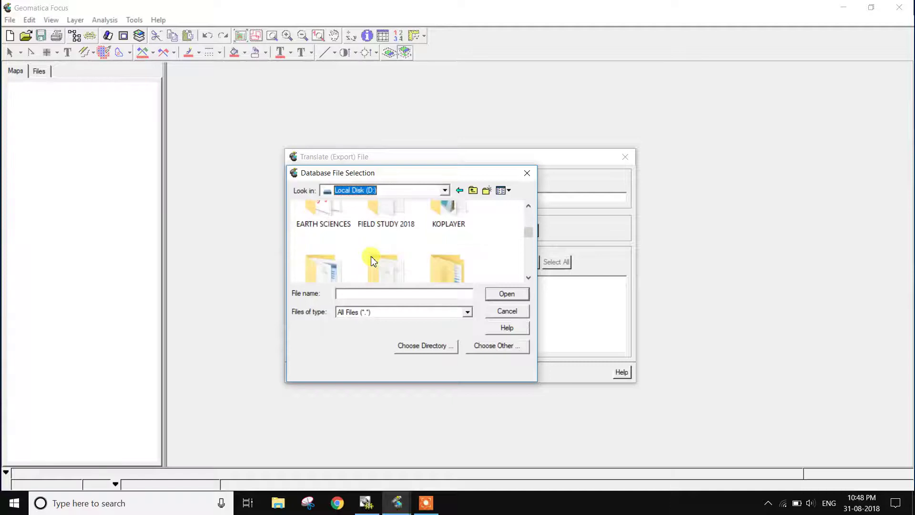
click(339, 260)
double_click(339, 260)
scroll(338, 261, down, 3)
double_click(338, 233)
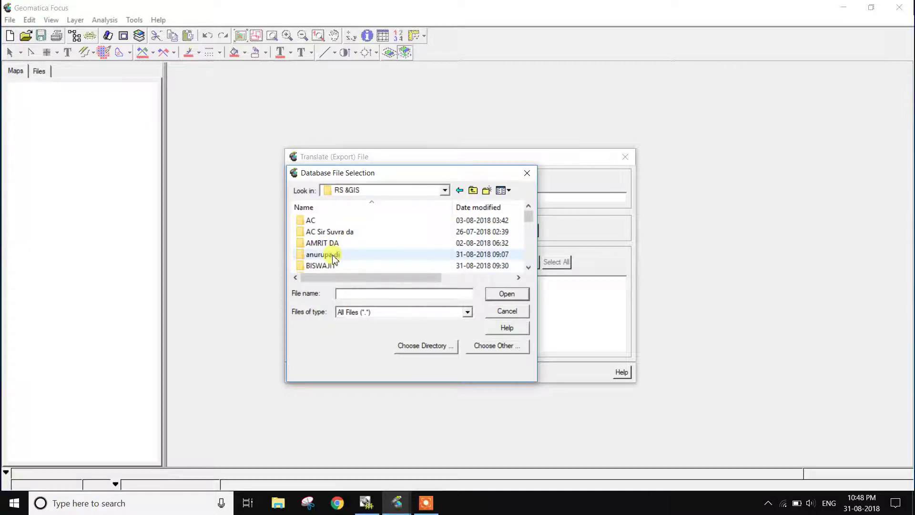
Choose sub.tif from the personally named project subfolder of RS &GIS as the source file.
scroll(333, 257, down, 2)
click(340, 222)
double_click(340, 222)
scroll(343, 255, down, 6)
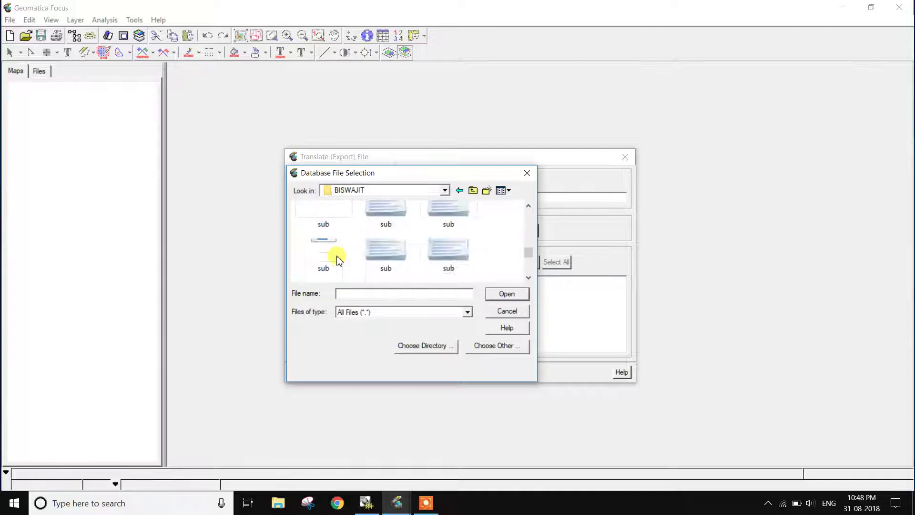
scroll(372, 265, down, 2)
scroll(377, 261, up, 3)
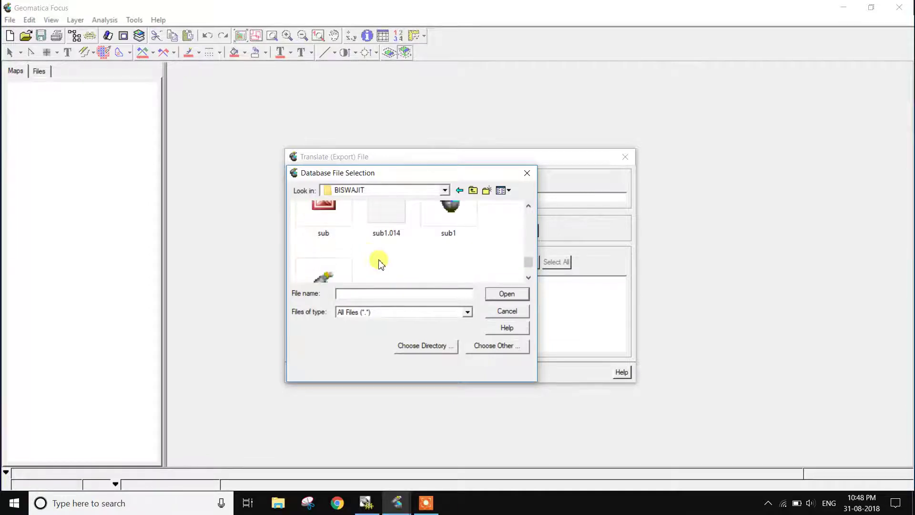
click(327, 232)
scroll(496, 289, up, 1)
click(506, 293)
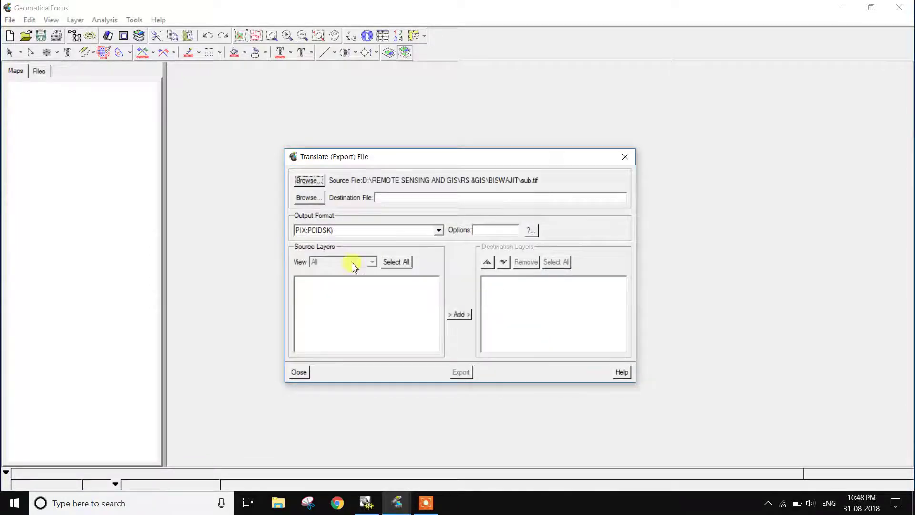
Set the destination file to sub3 in PCIDSK (.pix) format, in the same folder as the source file.
click(307, 202)
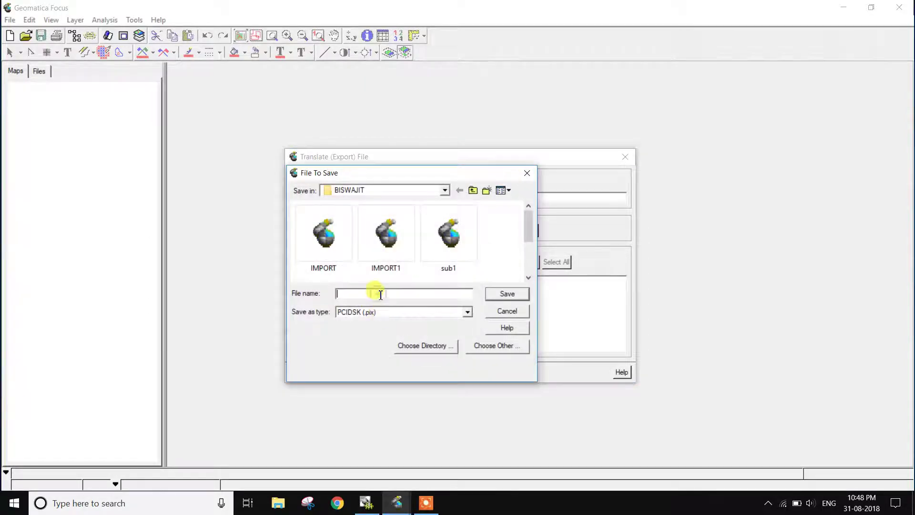
scroll(409, 254, down, 1)
text(sub)
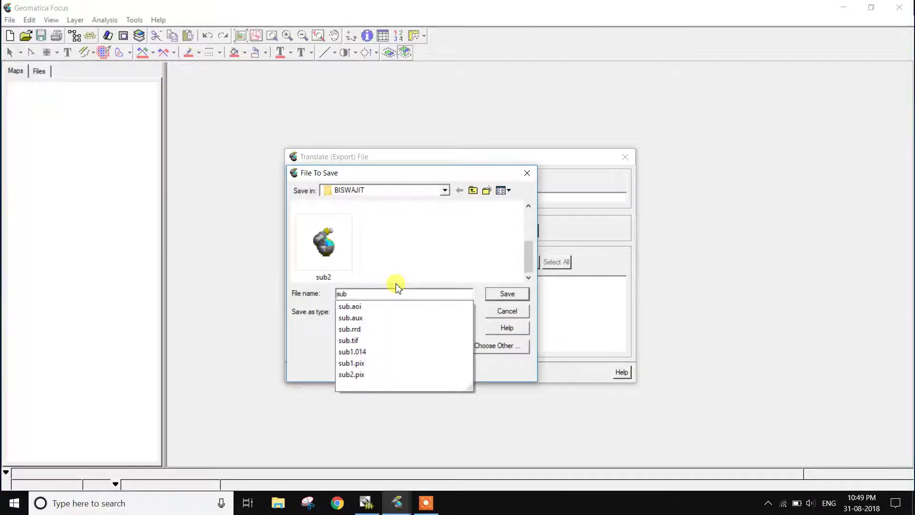
text(3)
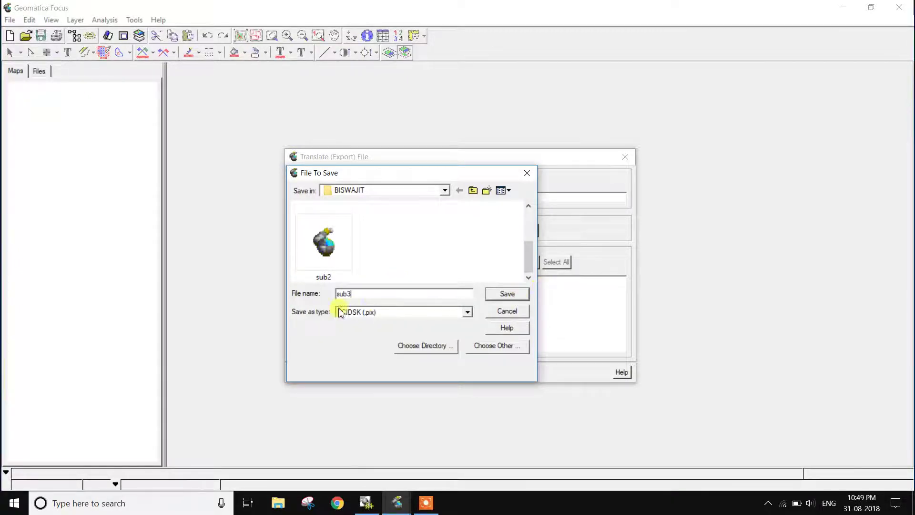
click(507, 293)
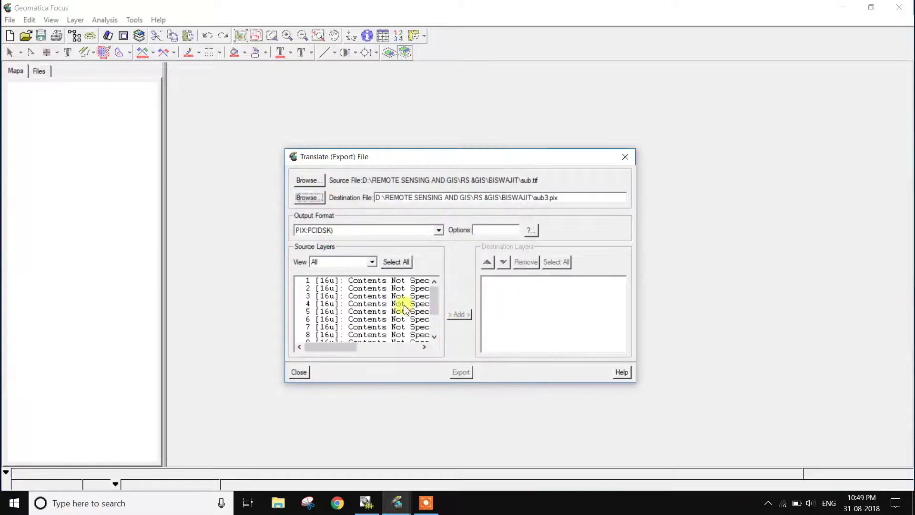
Add all source image layers 1 to 11 to the destination layers, leaving out the two georeference segments.
click(394, 263)
ctrl+click(379, 338)
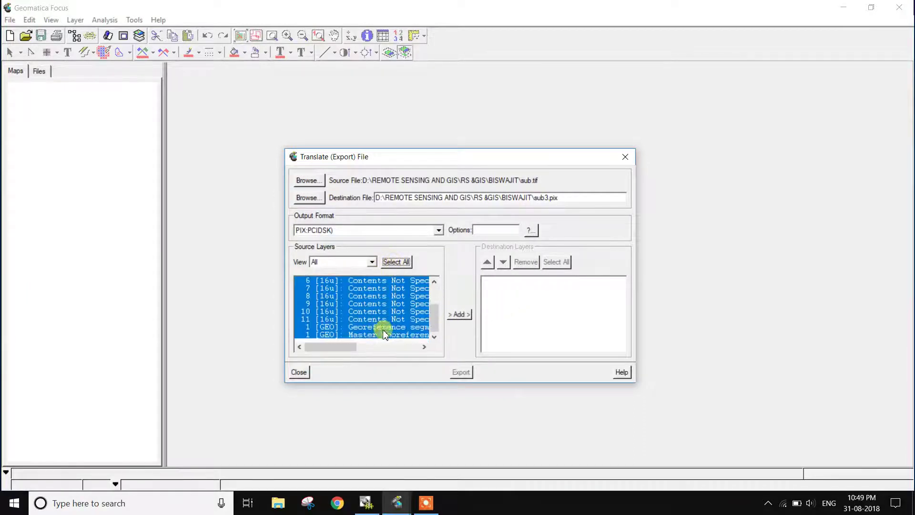
ctrl+click(366, 329)
click(458, 314)
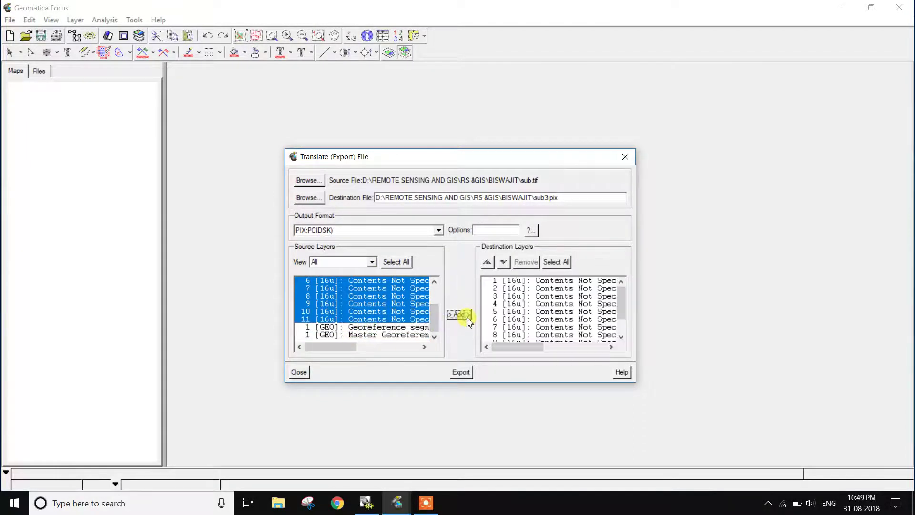
Export the layers to sub3.pix and close the Translate (Export) File dialog.
click(460, 372)
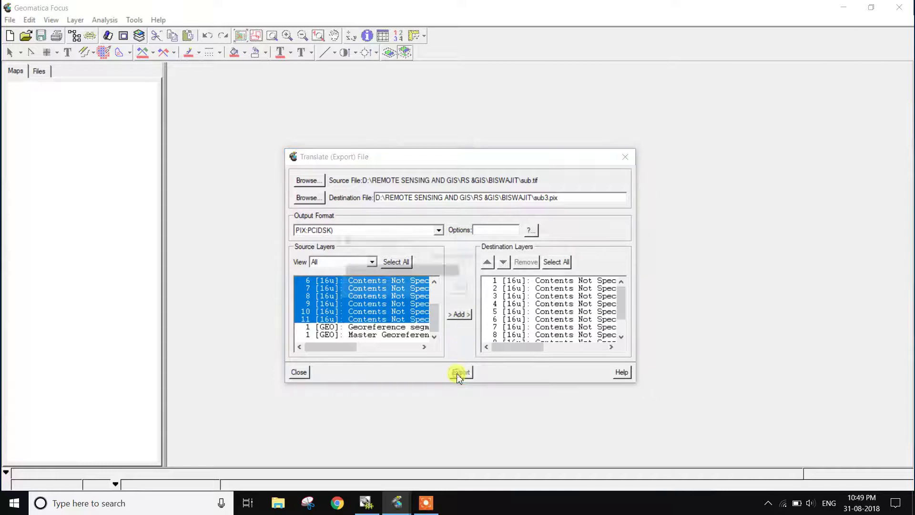
click(425, 502)
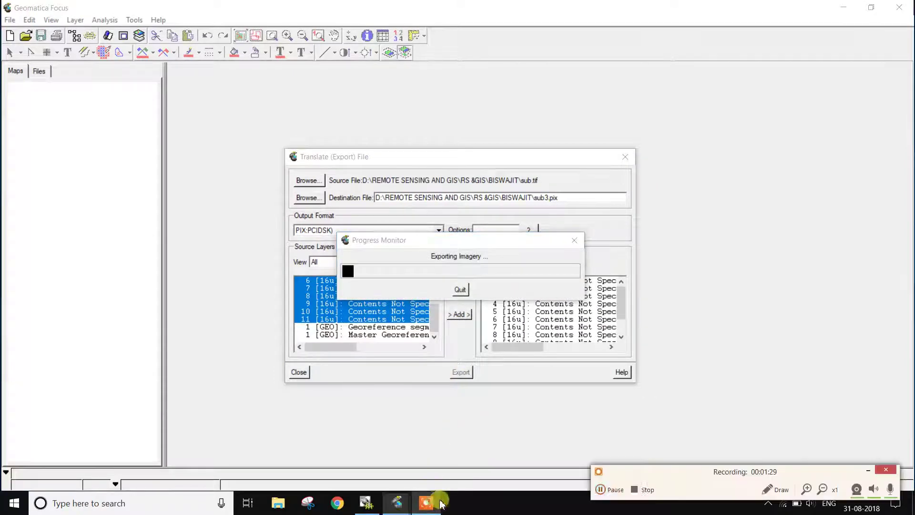
click(865, 470)
click(300, 372)
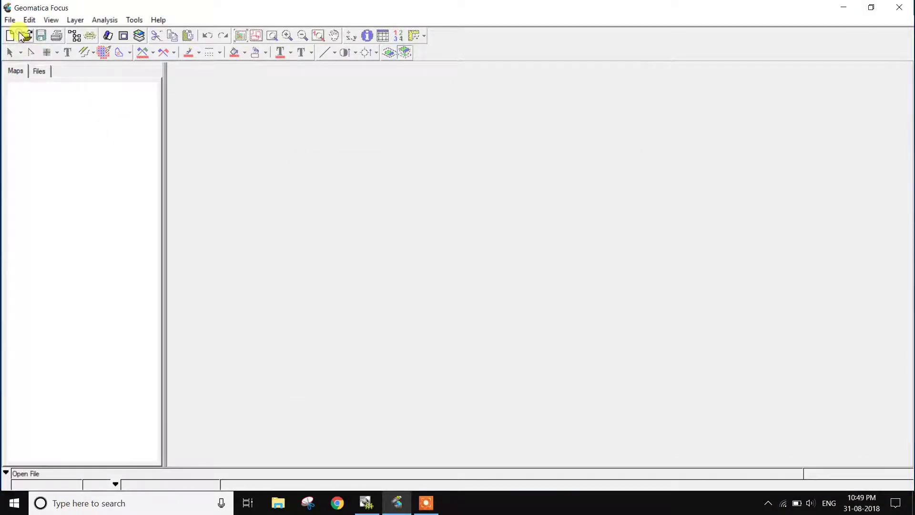
Open the exported sub3.pix image in the map view and fit its full extent.
click(21, 37)
scroll(116, 126, down, 10)
click(118, 129)
click(217, 157)
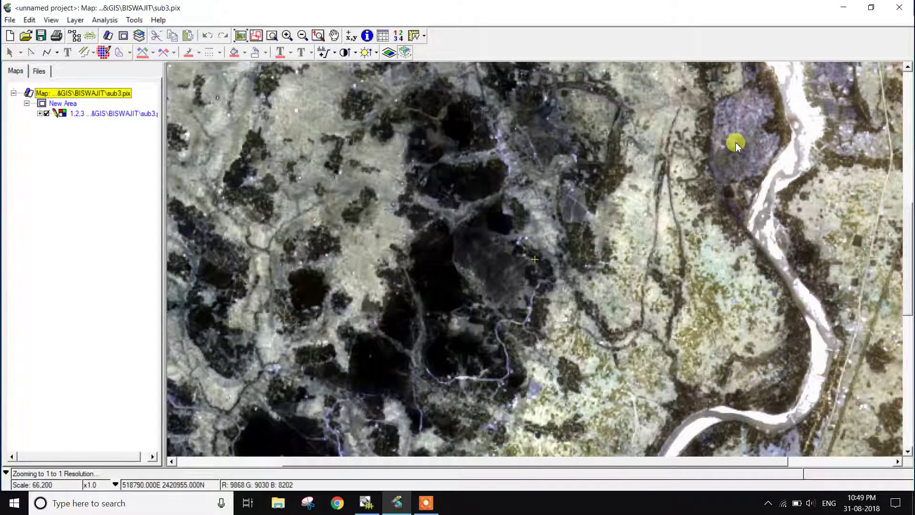
click(240, 35)
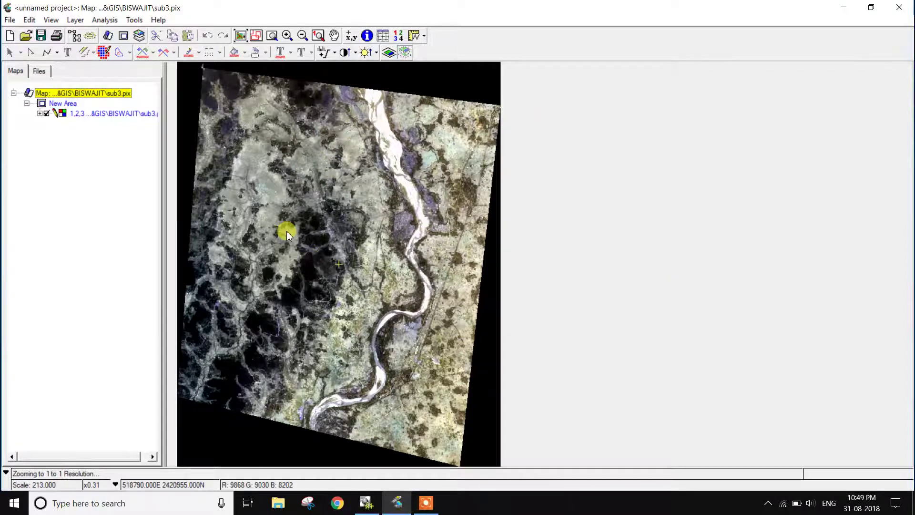
Map band 5 to red and band 4 to green in RGB Mapping, keeping band 3 on blue.
click(75, 20)
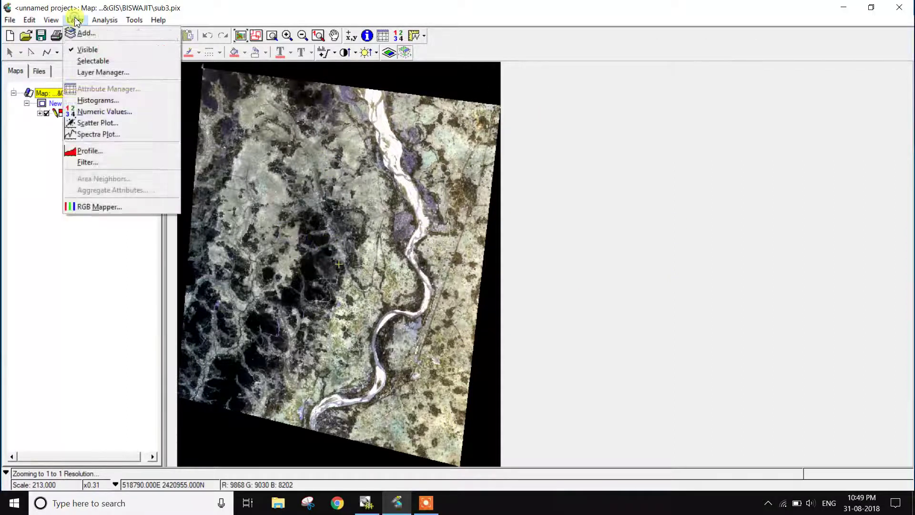
click(79, 207)
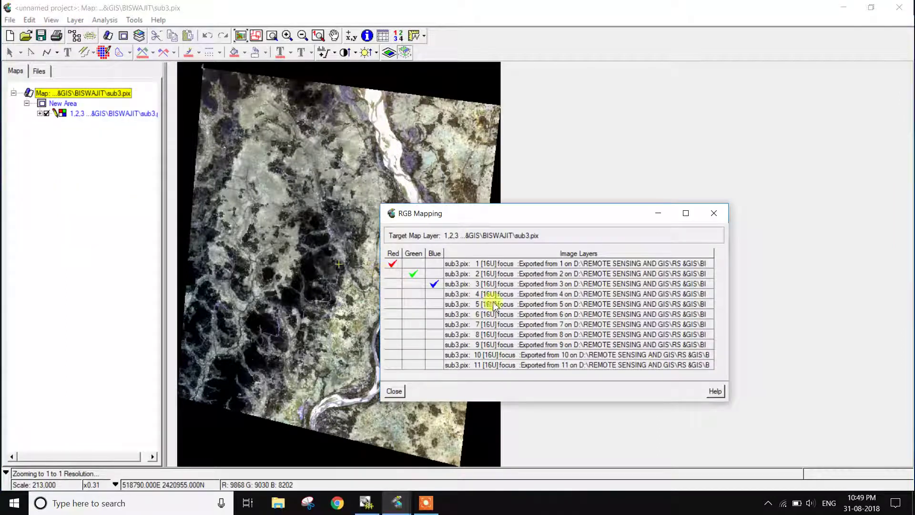
click(391, 304)
click(412, 294)
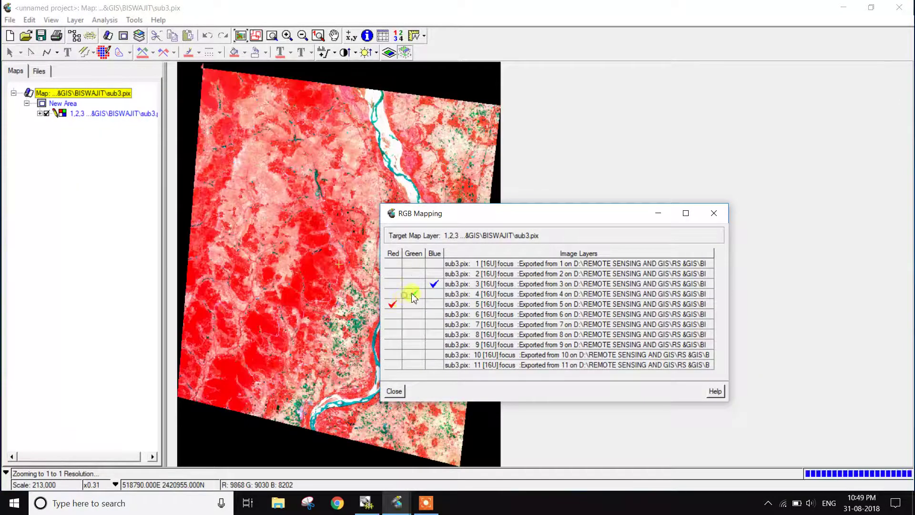
click(394, 390)
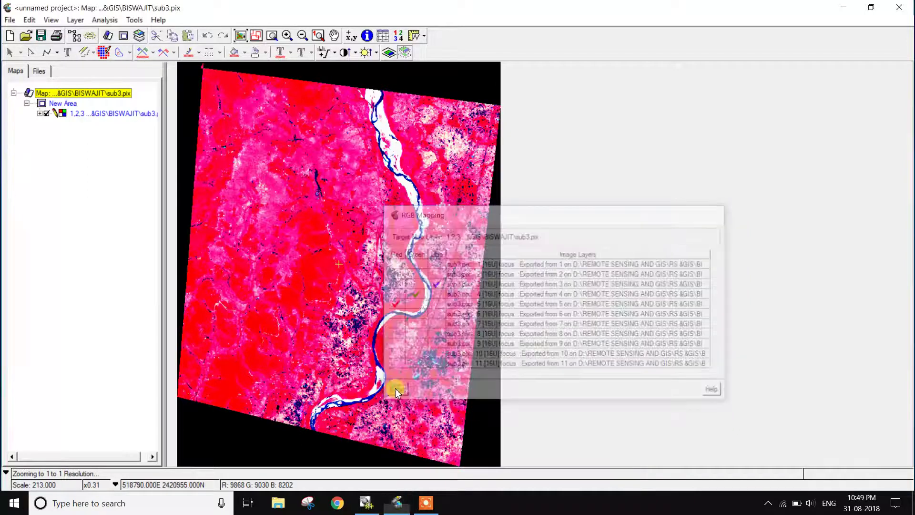
Apply a Linear enhancement to the displayed sub3.pix image.
click(335, 53)
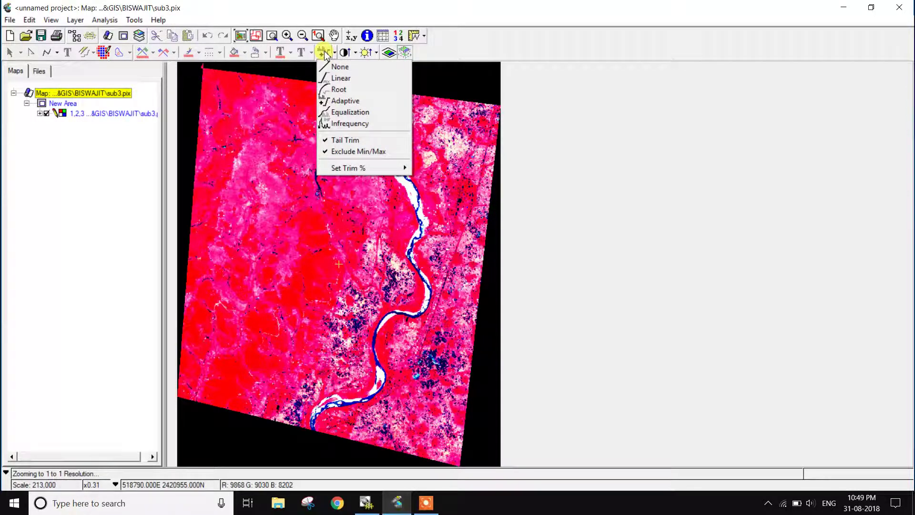
click(341, 77)
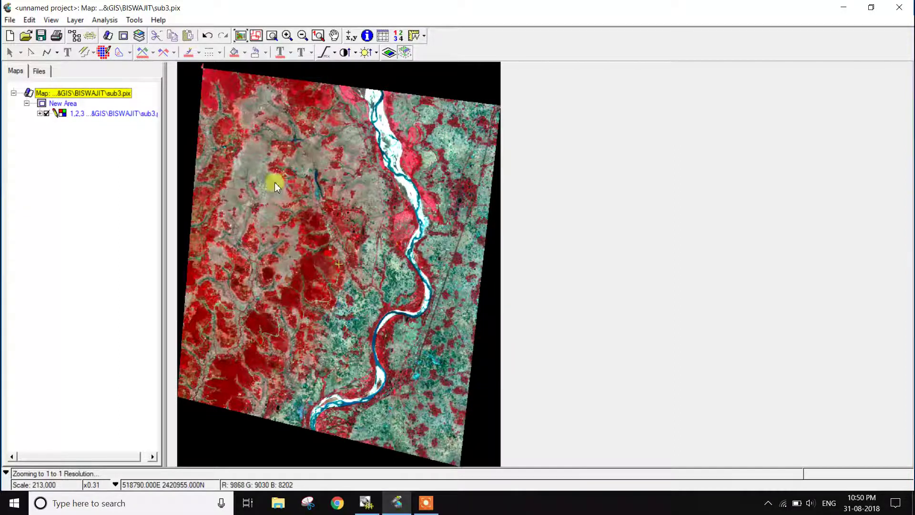
Start a supervised classification on sub3.pix and create a new session for it.
click(104, 19)
mouse_move(113, 34)
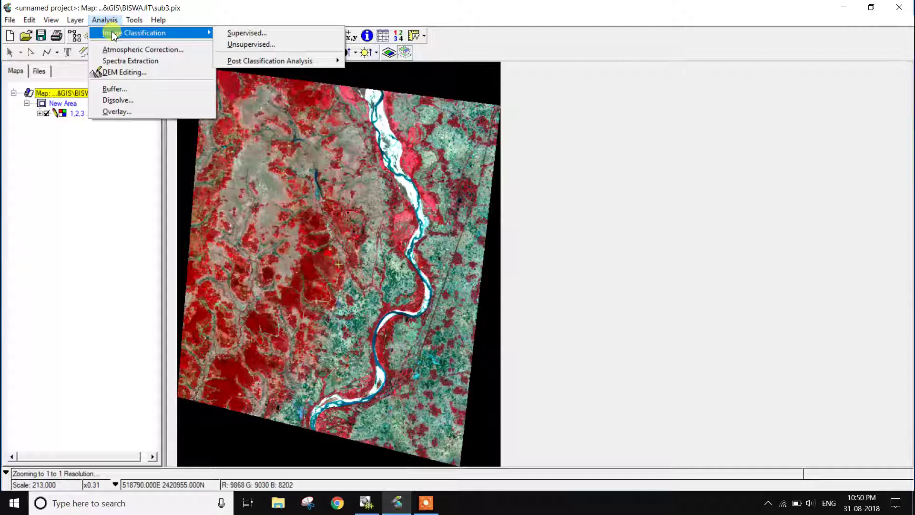
click(237, 33)
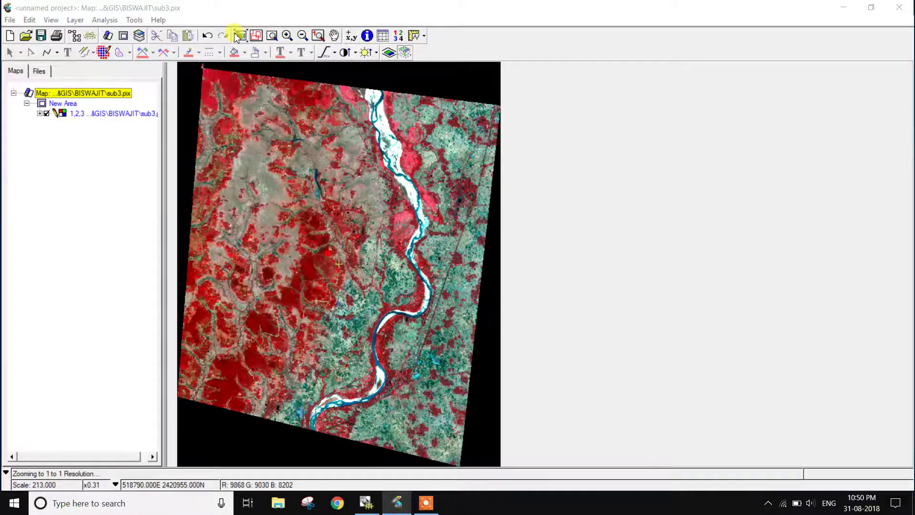
scroll(198, 175, down, 2)
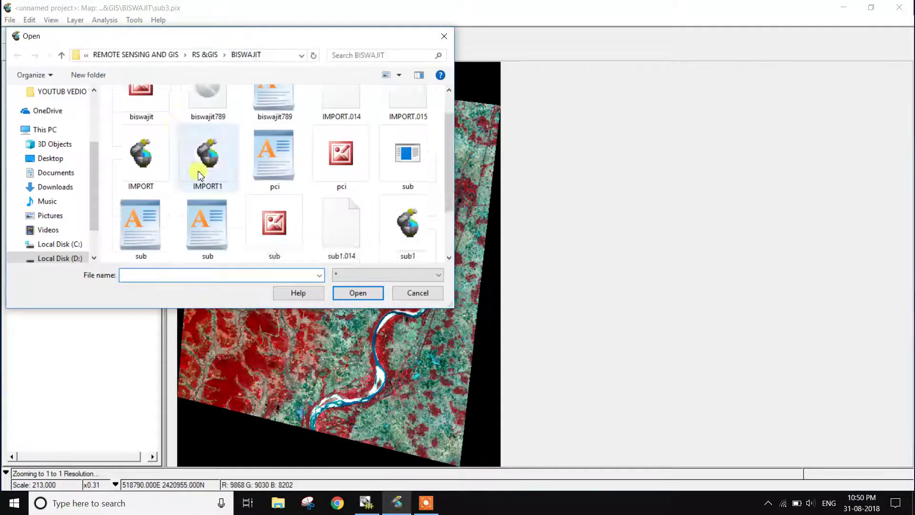
scroll(199, 172, down, 2)
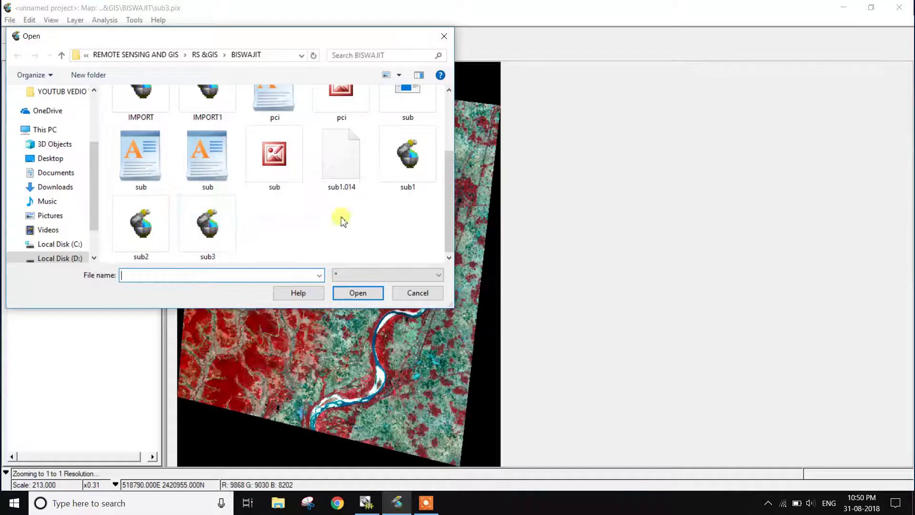
drag(263, 37, 630, 105)
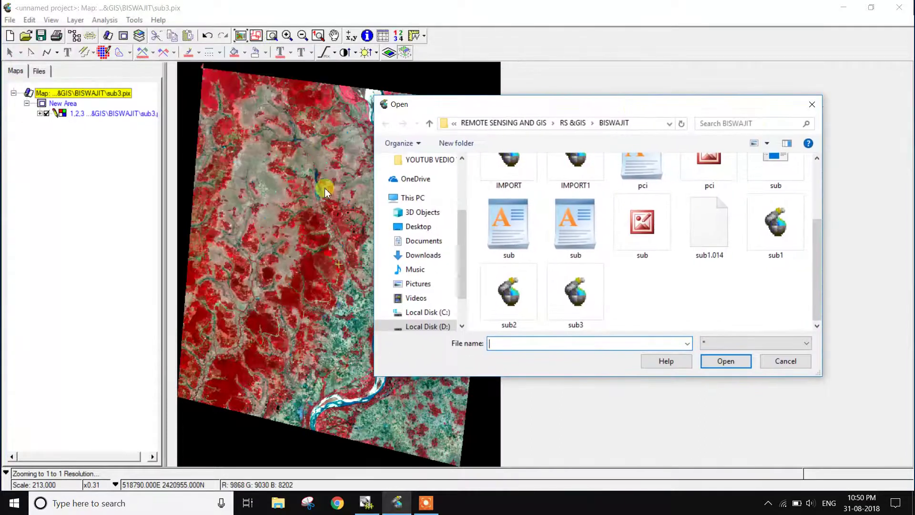
click(571, 315)
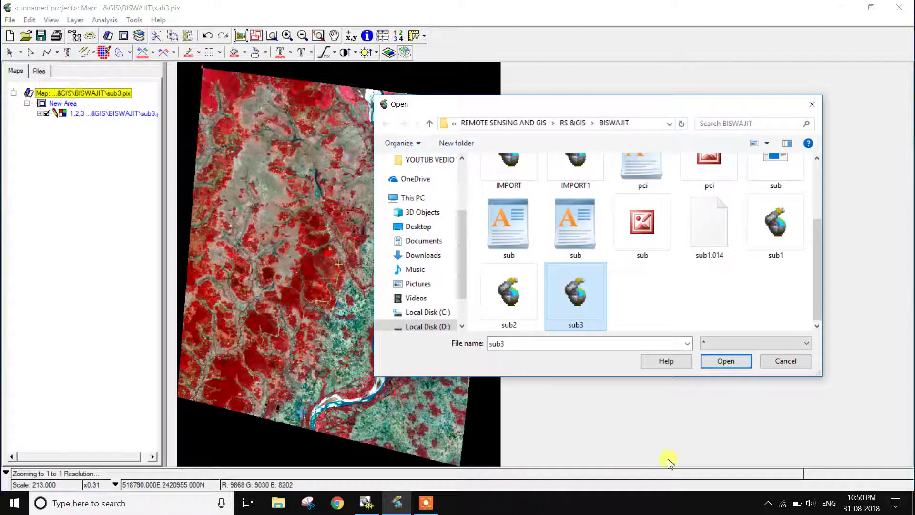
click(726, 361)
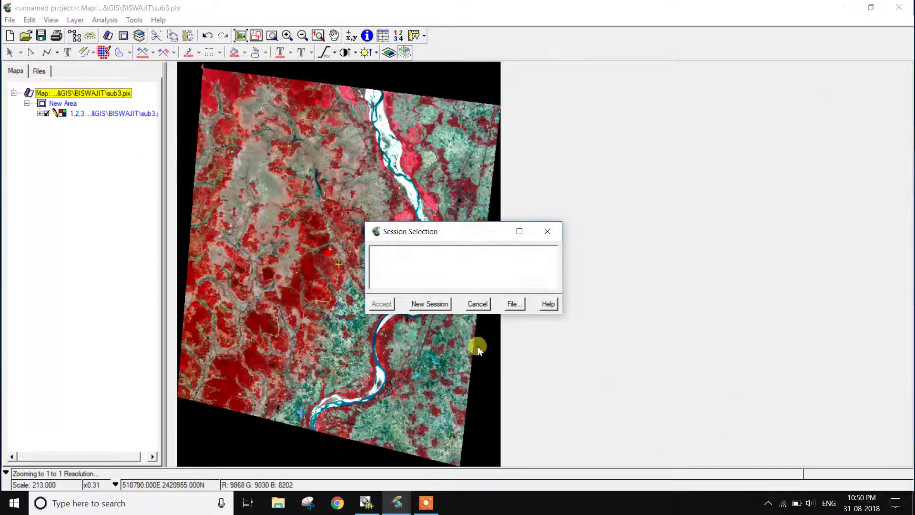
drag(433, 231, 572, 192)
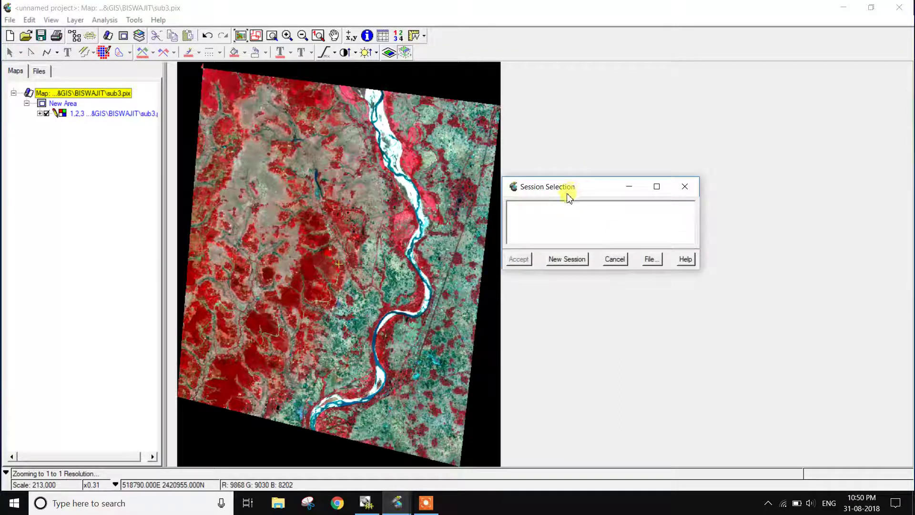
click(570, 262)
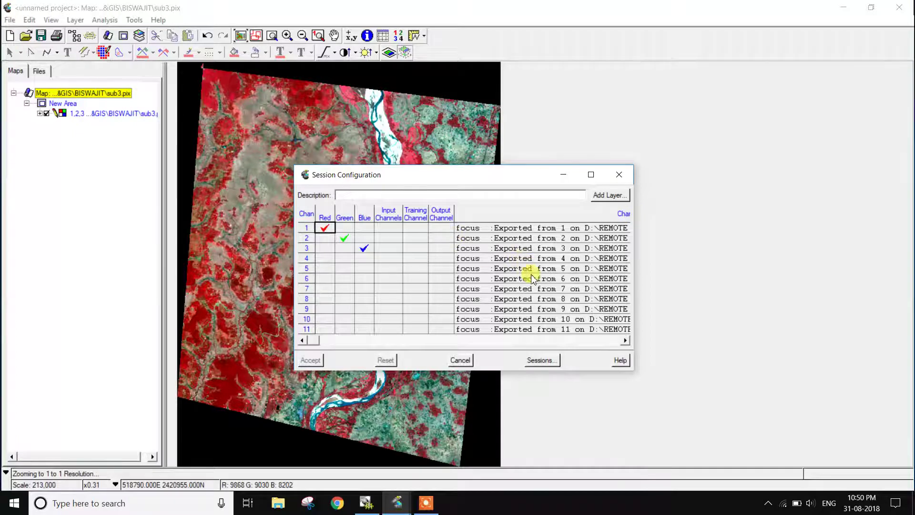
Add two 8-bit image channels to sub3.pix from the session configuration.
click(611, 195)
click(495, 247)
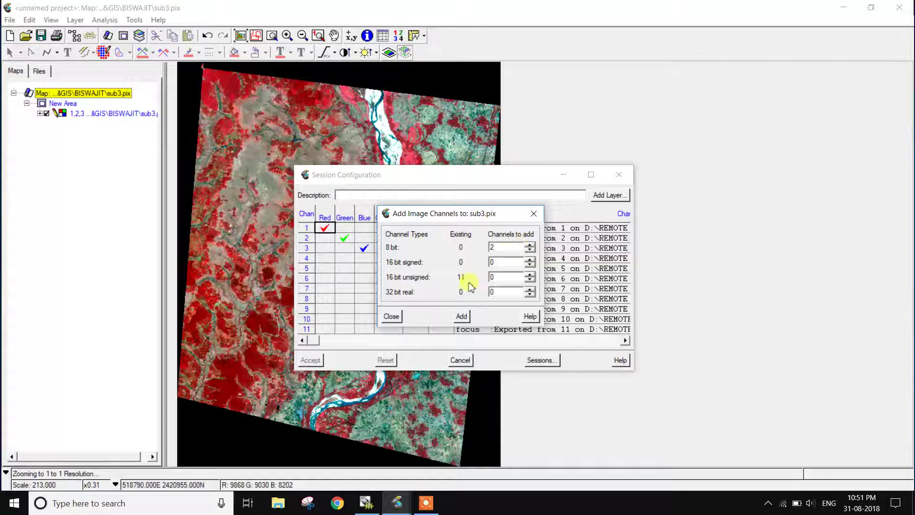
click(461, 316)
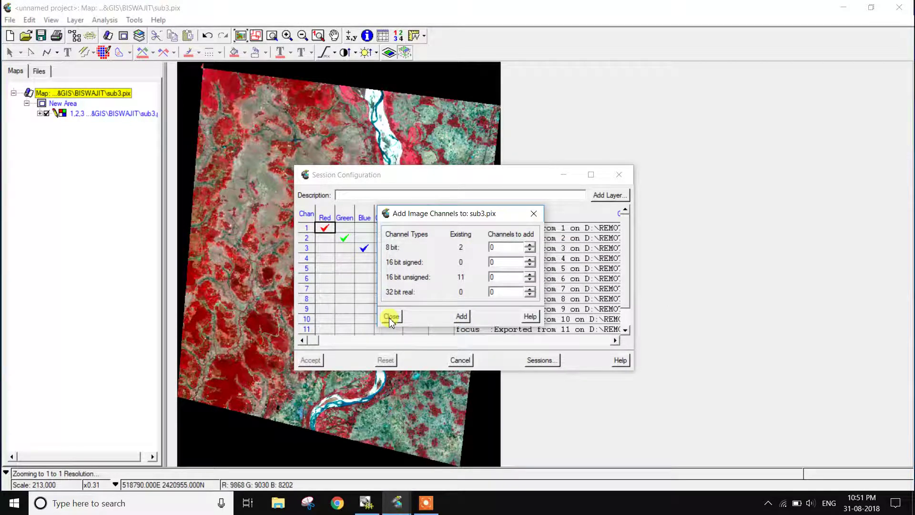
click(426, 503)
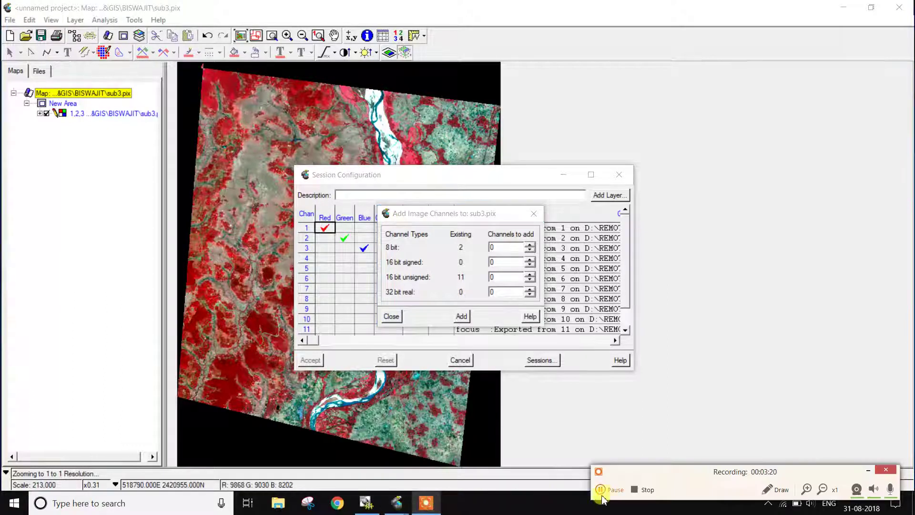
click(868, 470)
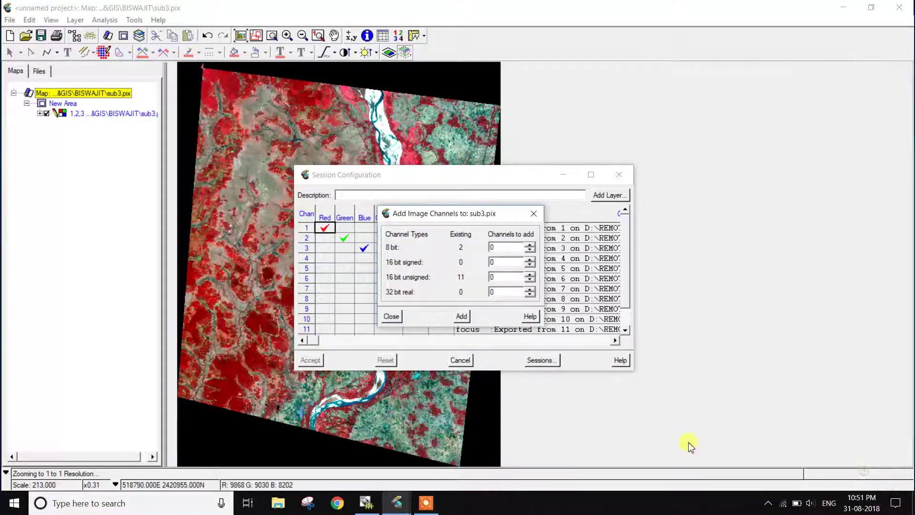
click(389, 317)
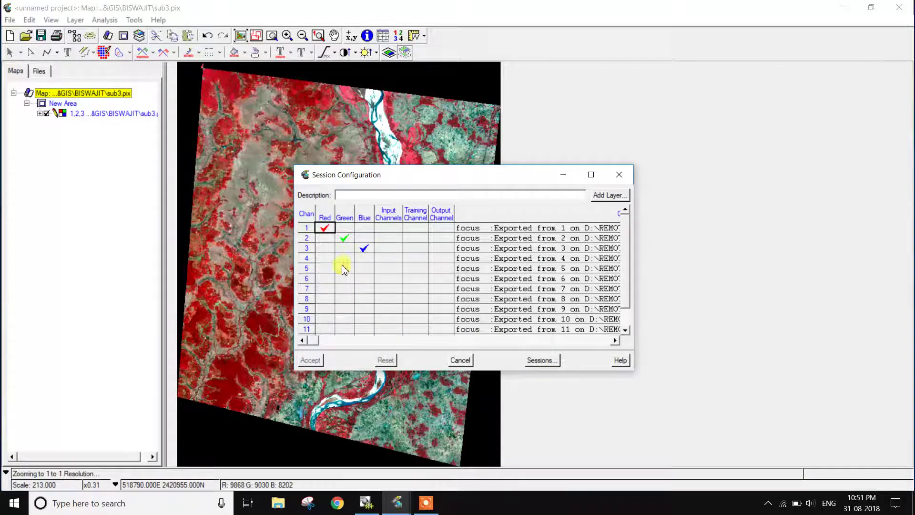
Assign channel 5 to red and channel 4 to green, and mark channels 3, 4 and 5 as input channels.
click(325, 268)
click(344, 258)
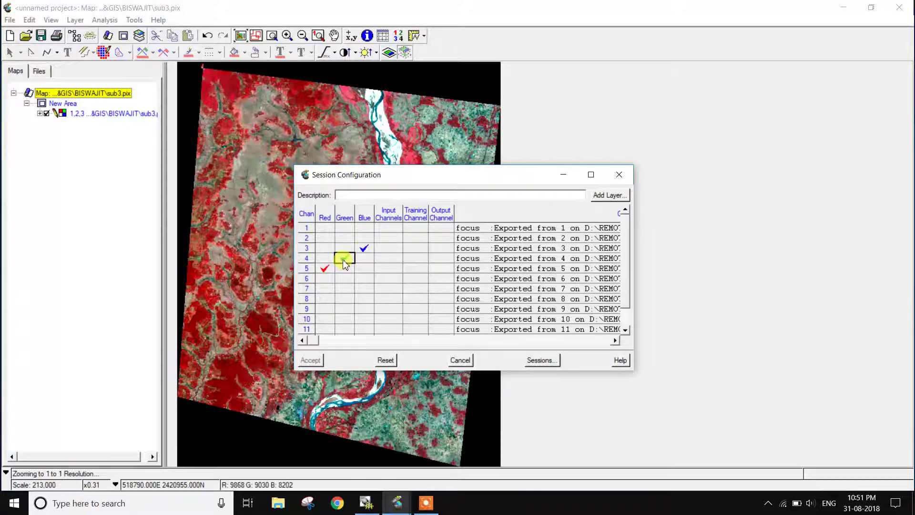
click(388, 249)
click(387, 258)
click(384, 268)
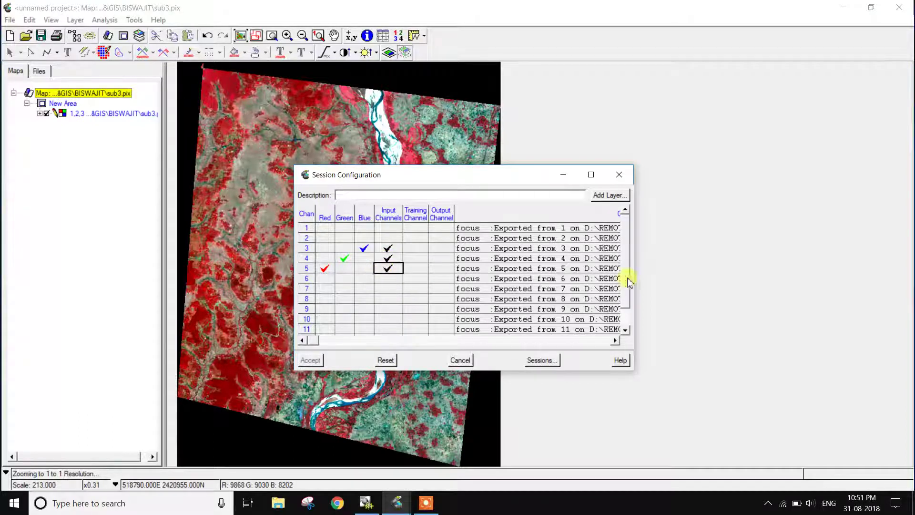
Set empty channel 12 as the training channel and channel 13 as the output channel, and accept the session configuration.
drag(628, 282, 625, 312)
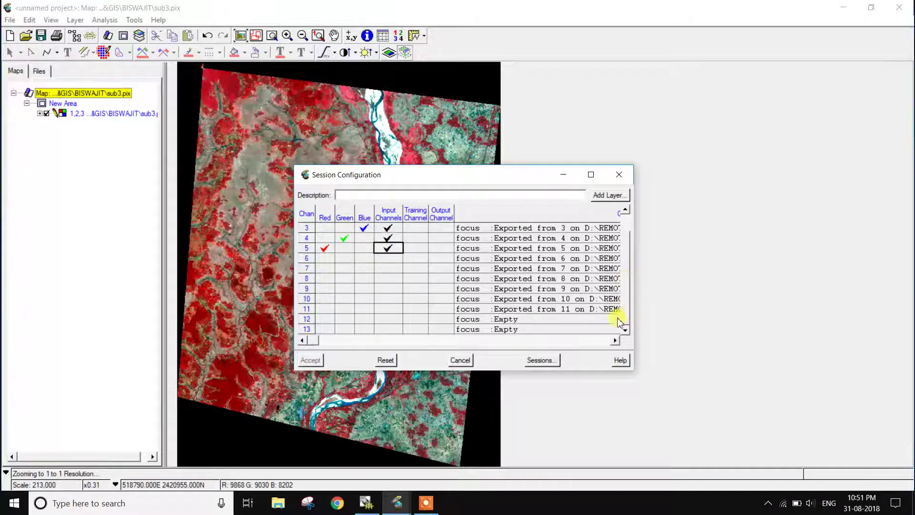
click(416, 320)
click(441, 329)
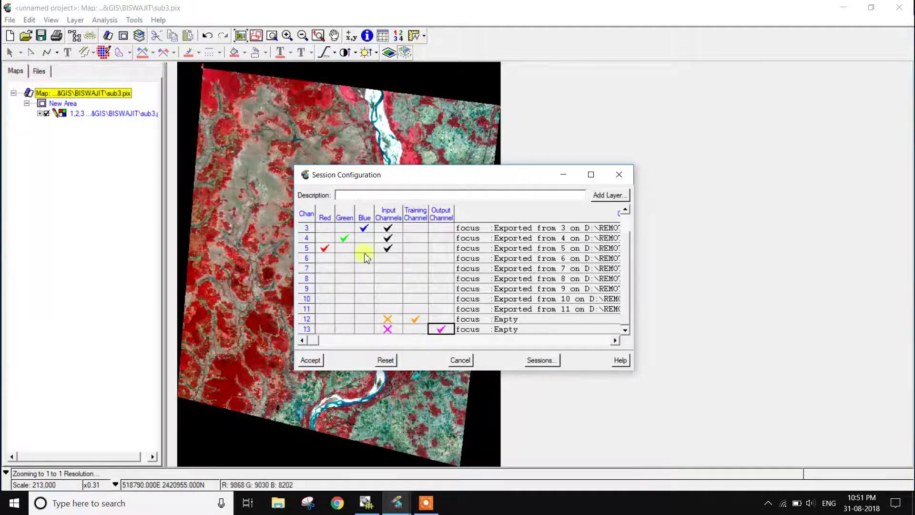
click(316, 364)
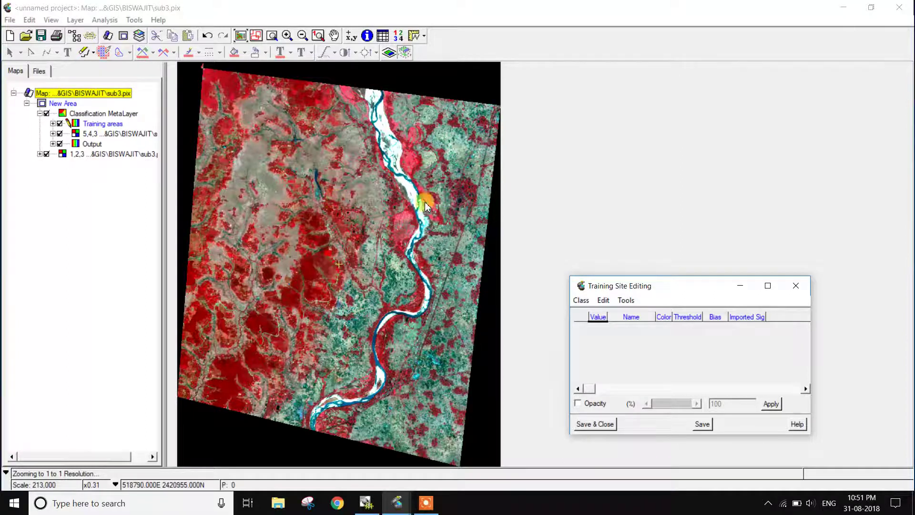
Add a new training class and draw its first polygon training site on the grey open land in the image's northwest.
click(582, 300)
click(587, 313)
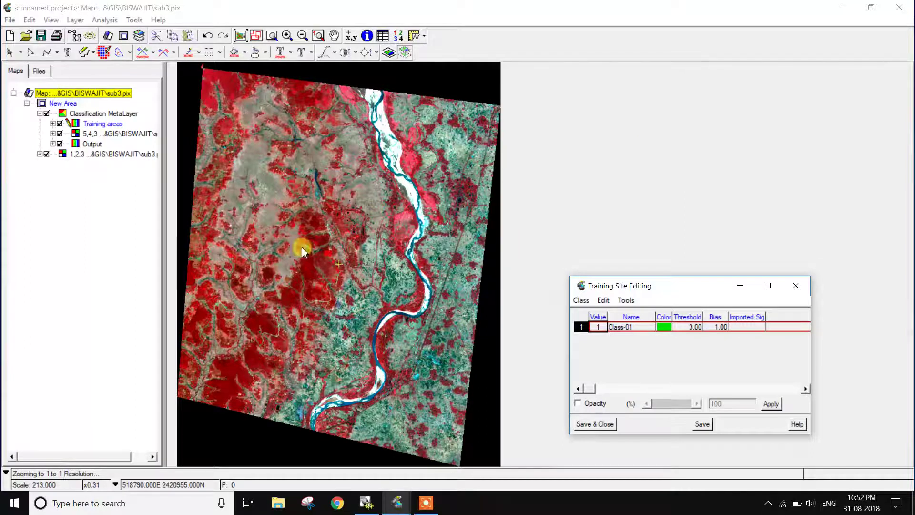
click(265, 185)
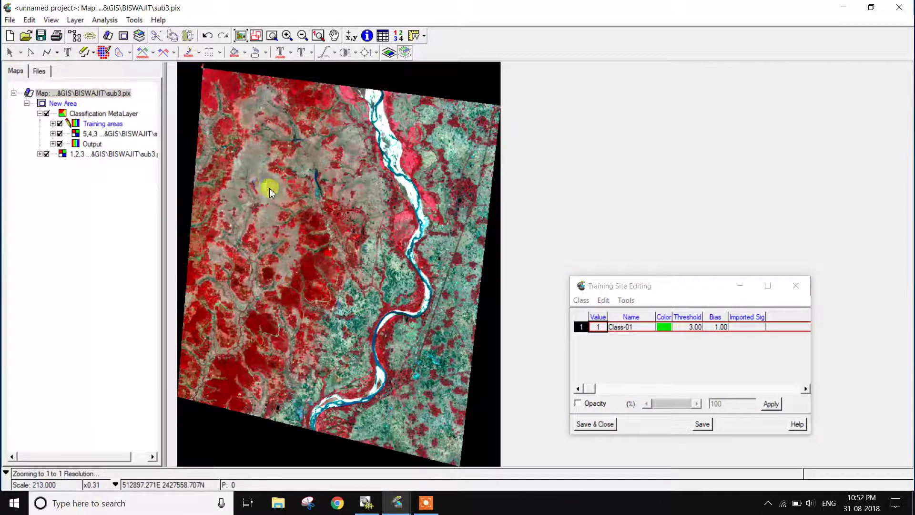
click(287, 36)
click(287, 36)
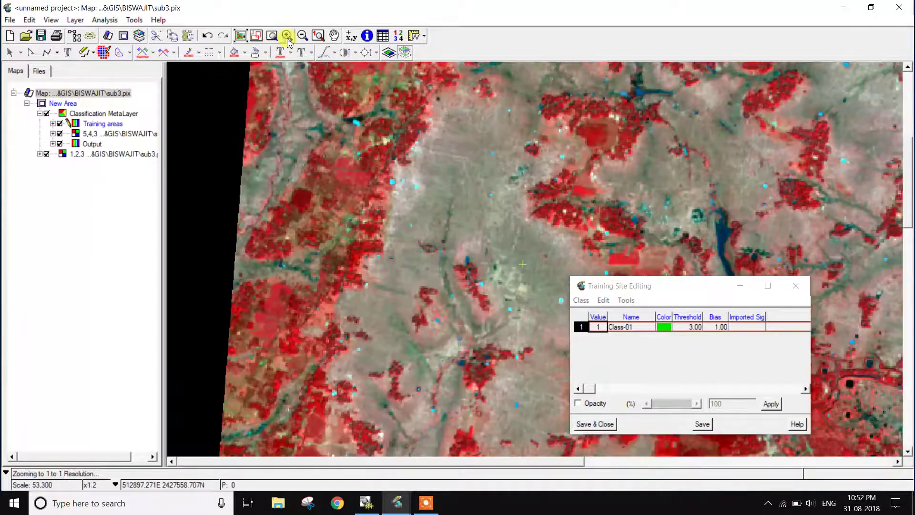
click(335, 36)
drag(373, 180, 321, 245)
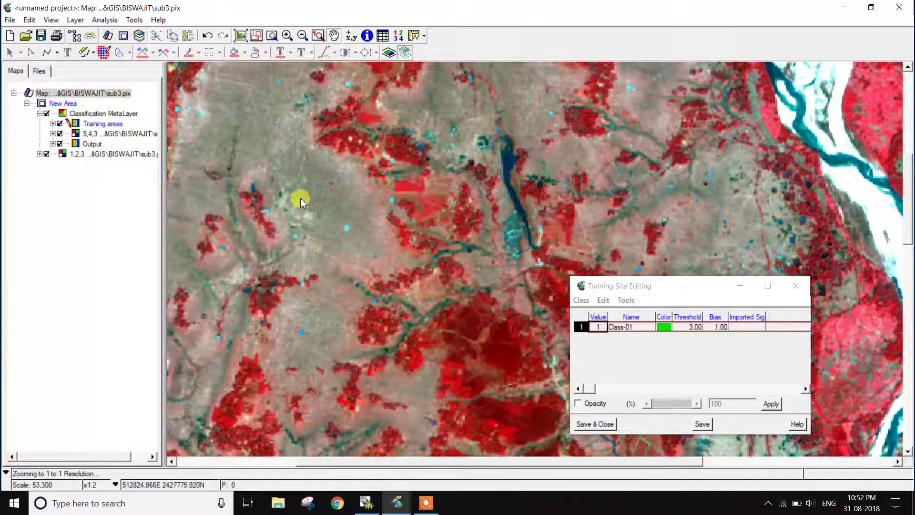
click(285, 37)
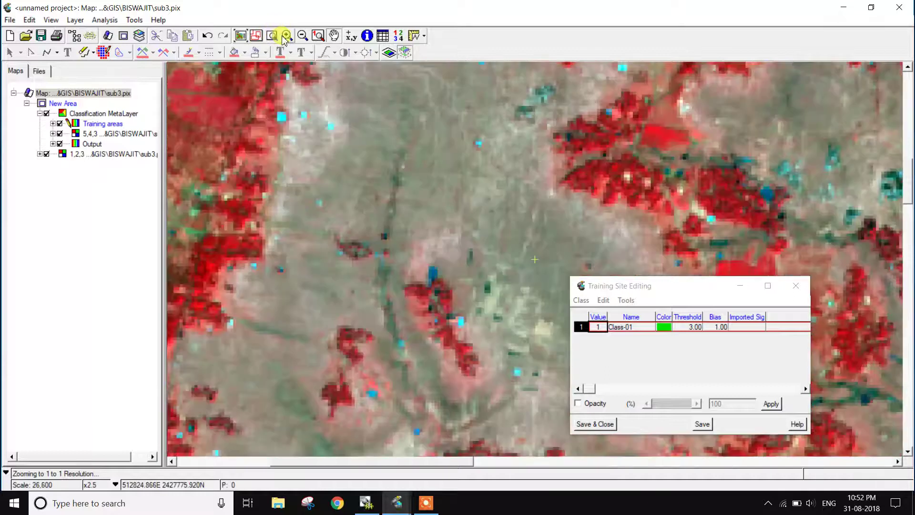
click(56, 52)
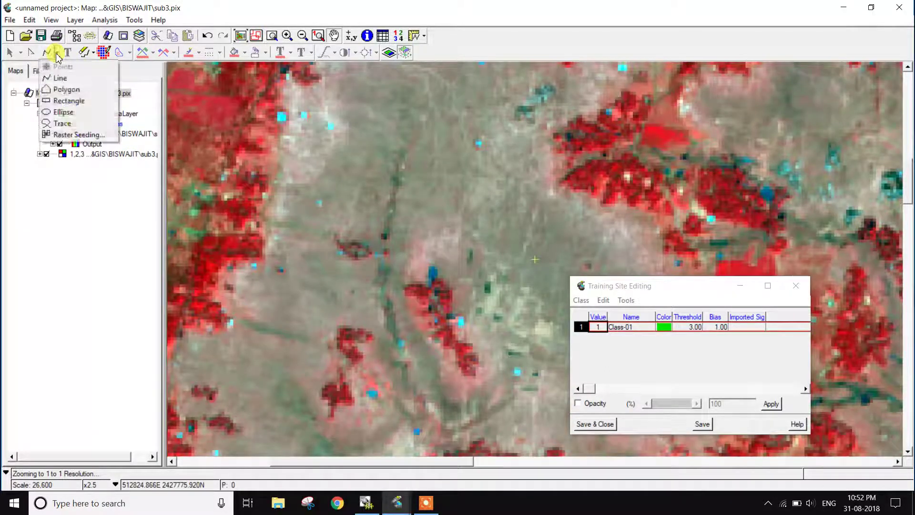
click(66, 89)
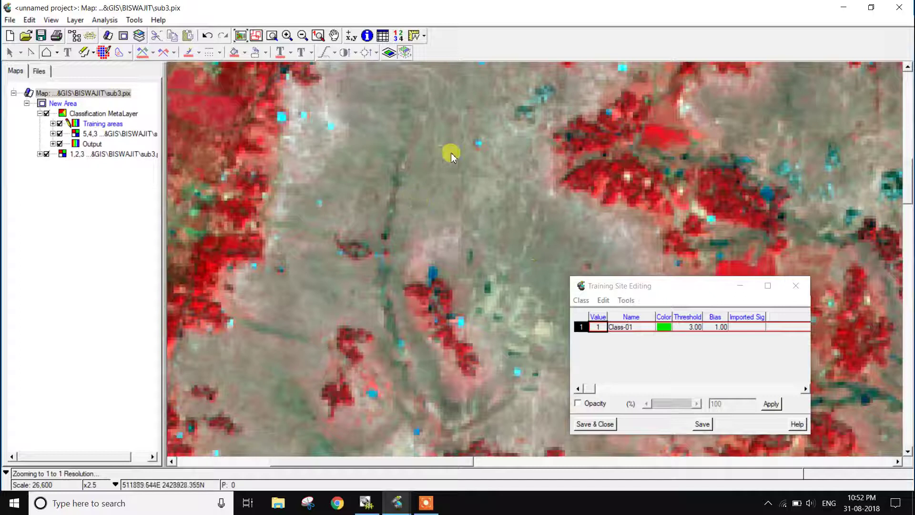
click(479, 229)
click(405, 259)
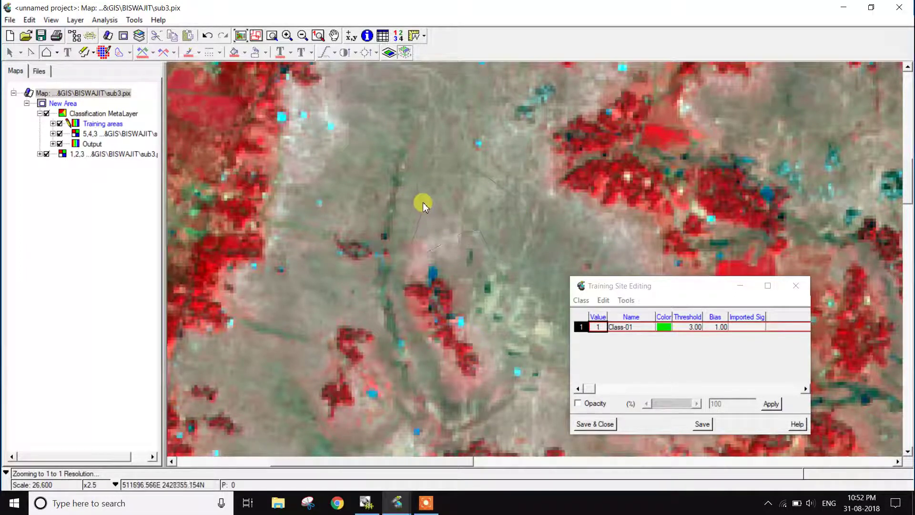
double_click(423, 204)
Draw a second polygon training site for the class on the grey land just north of the first one.
click(333, 35)
drag(431, 80, 255, 269)
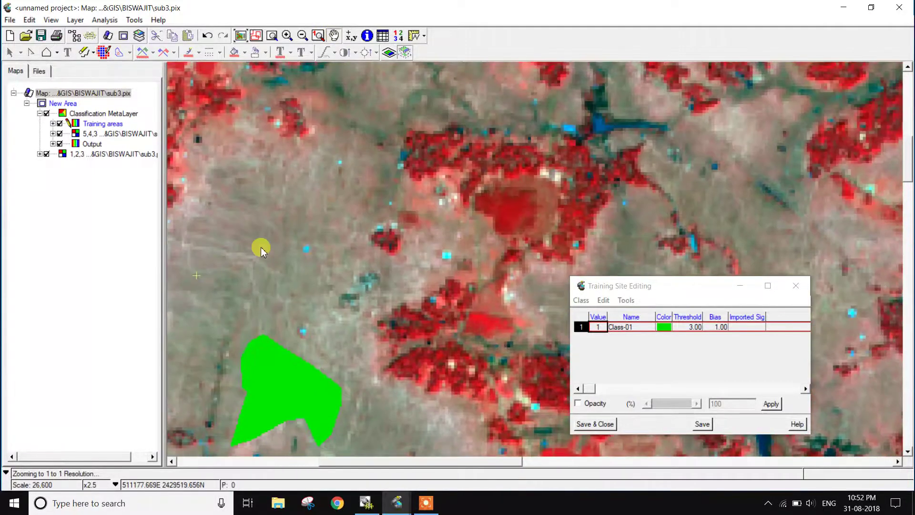
click(47, 52)
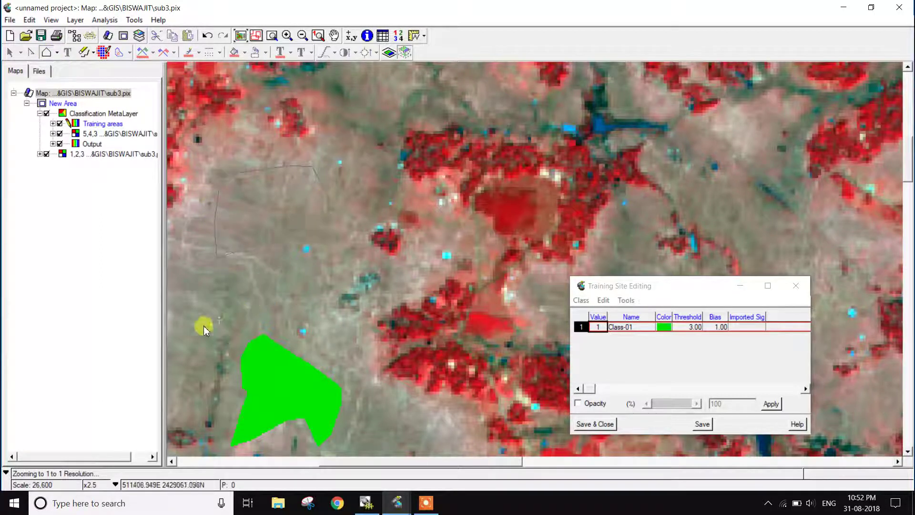
double_click(218, 261)
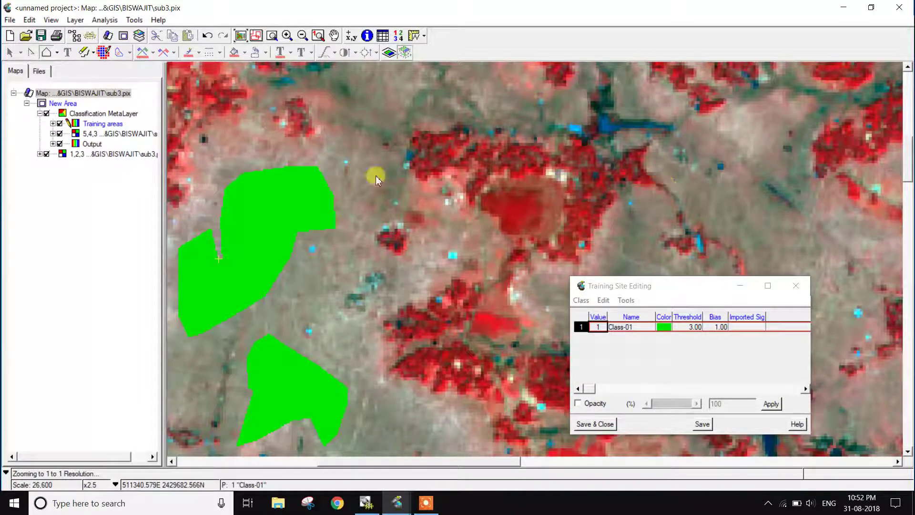
Draw a third polygon training site for the class on the grey land just west of the river.
click(334, 36)
drag(570, 197, 153, 187)
drag(492, 182, 227, 262)
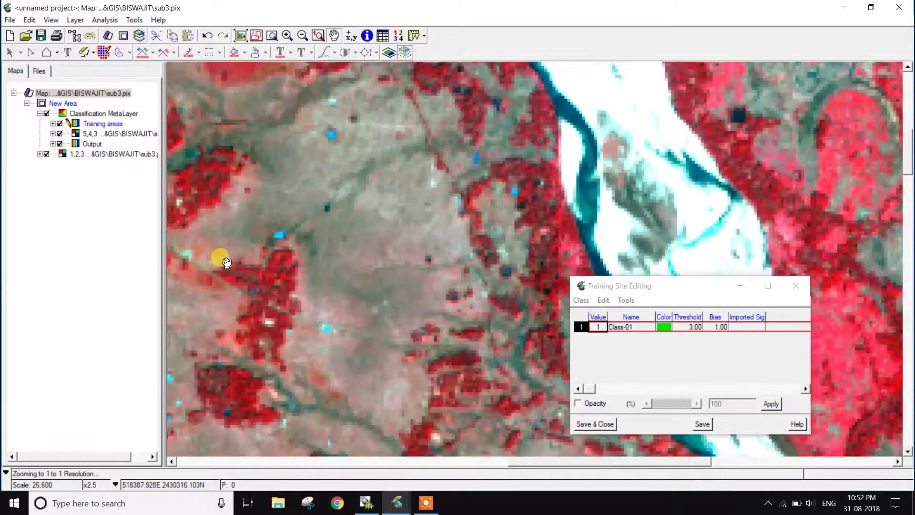
click(43, 53)
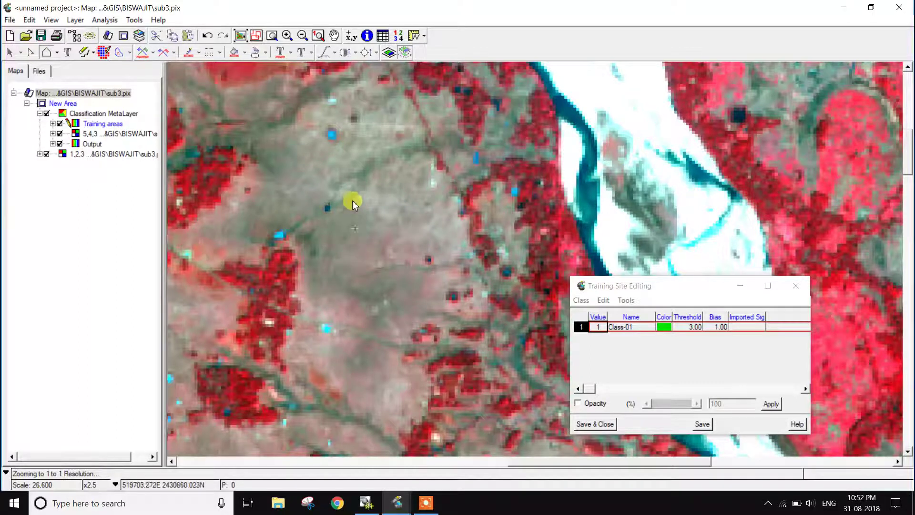
click(367, 155)
click(410, 210)
click(407, 256)
click(385, 301)
click(354, 322)
double_click(354, 263)
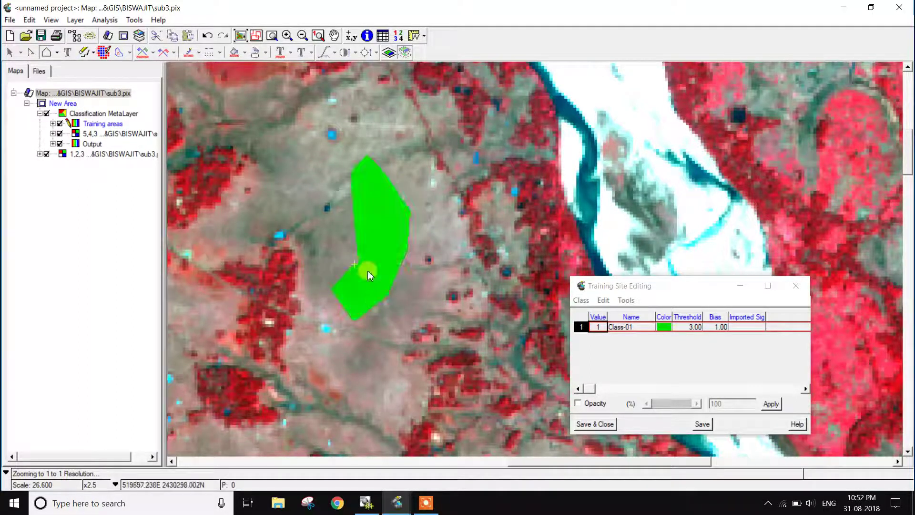
Rename the first training class to fellowland and set its colour to light pink (RGB 255, 204, 204).
click(639, 327)
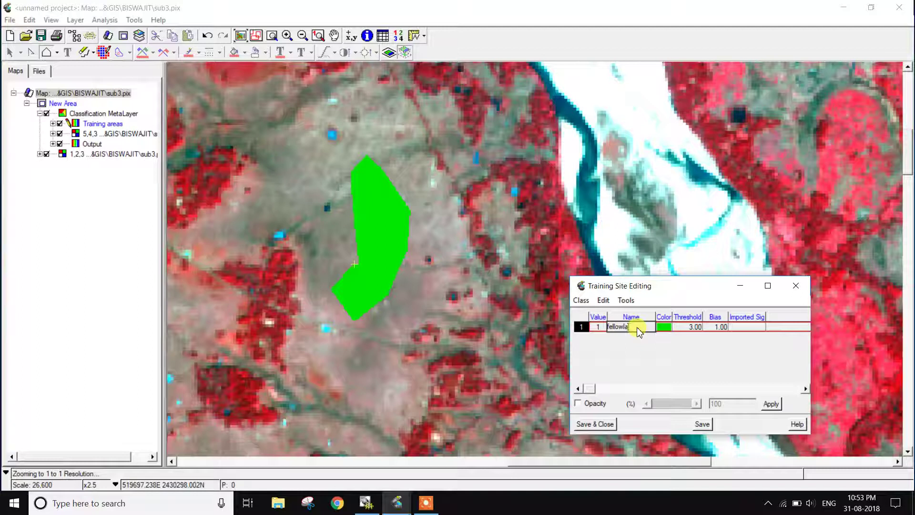
click(663, 327)
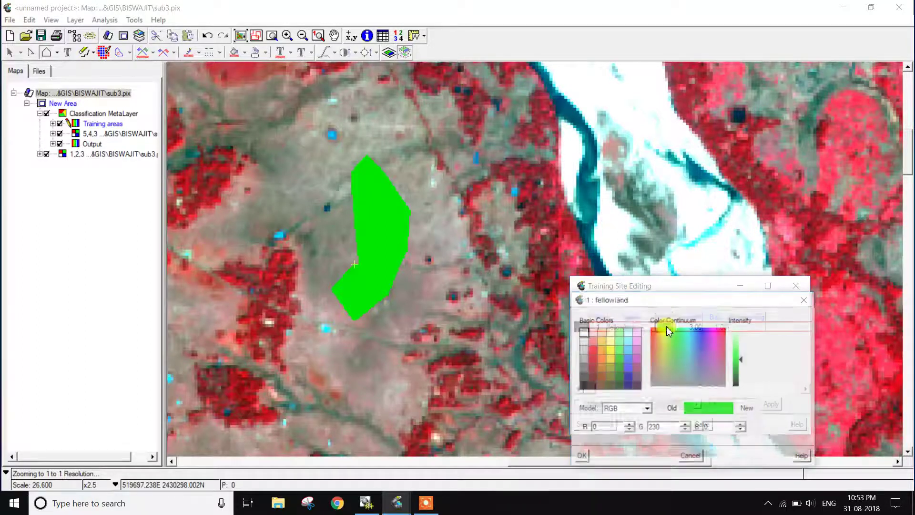
click(594, 332)
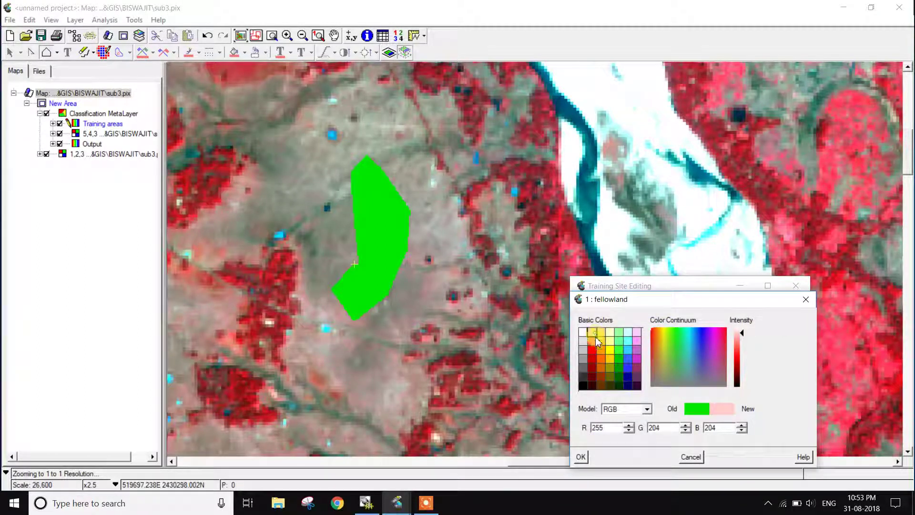
click(583, 456)
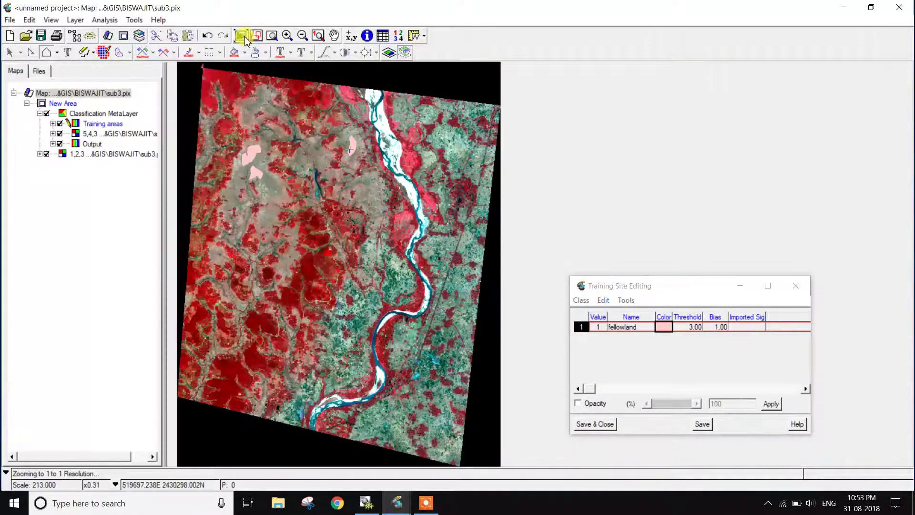
Add a second training class to the training site list after fellowland.
click(242, 36)
click(582, 301)
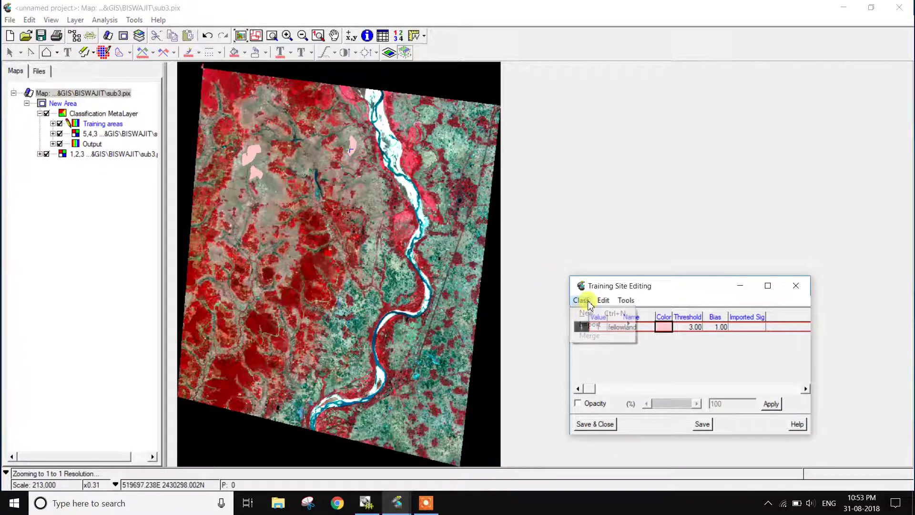
click(596, 311)
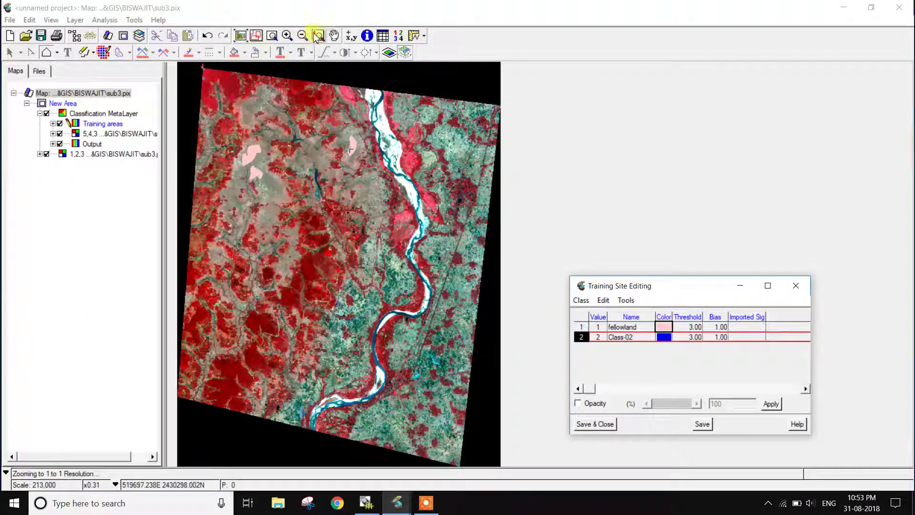
Draw the second class's first polygon training site on the white sand along the river's eastern bank in the north.
click(335, 36)
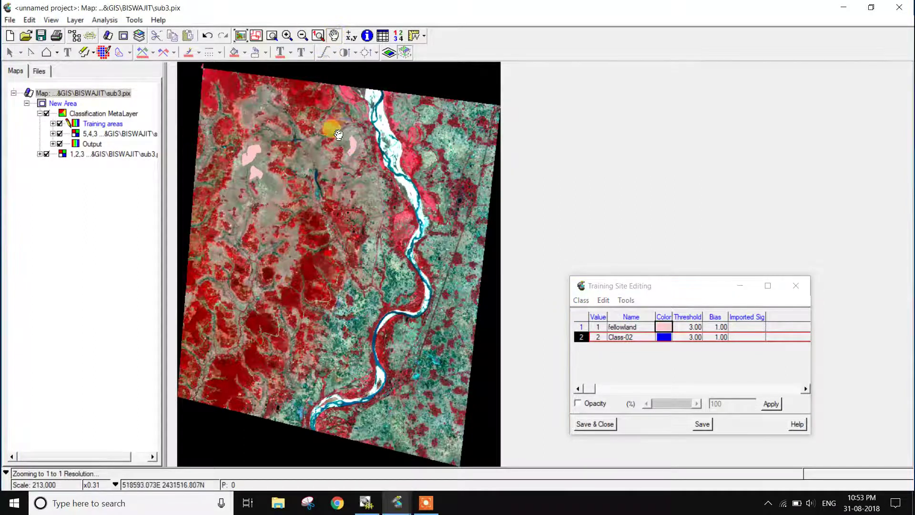
click(287, 35)
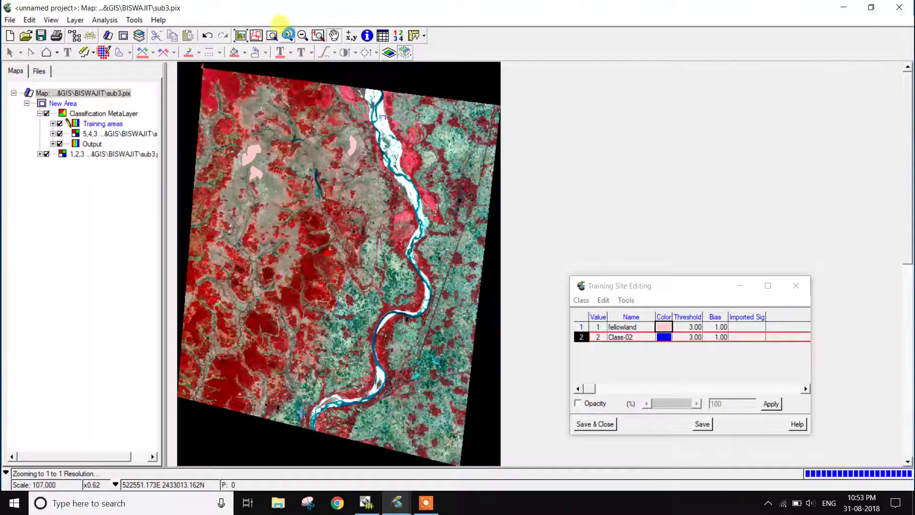
click(287, 35)
click(287, 36)
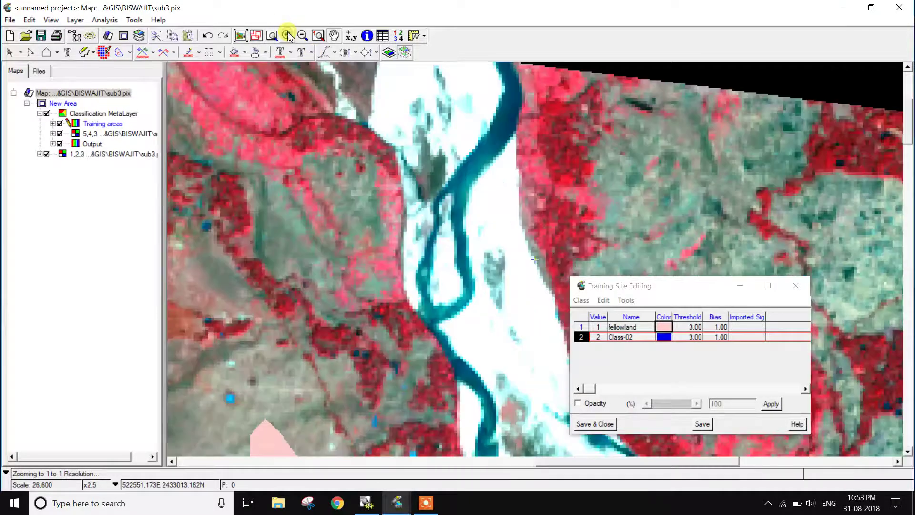
click(334, 35)
drag(353, 71, 413, 296)
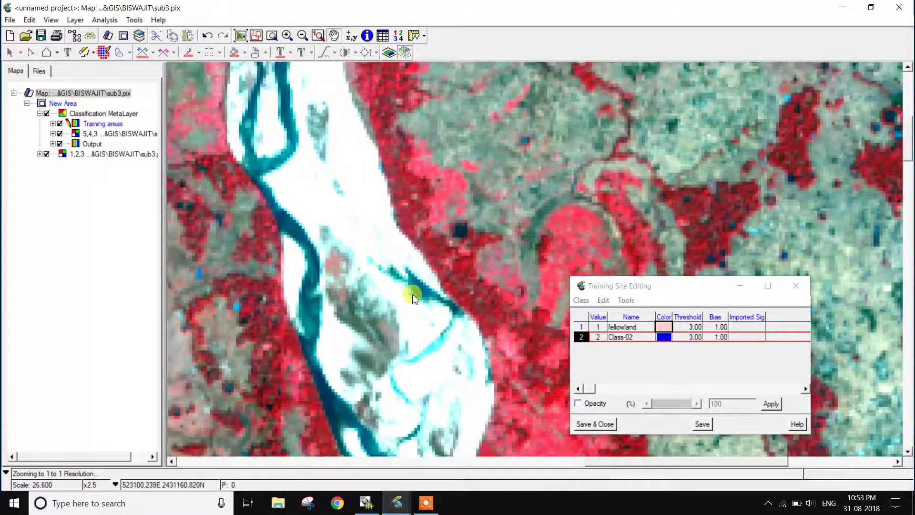
click(46, 53)
click(358, 216)
click(348, 185)
click(358, 165)
click(388, 248)
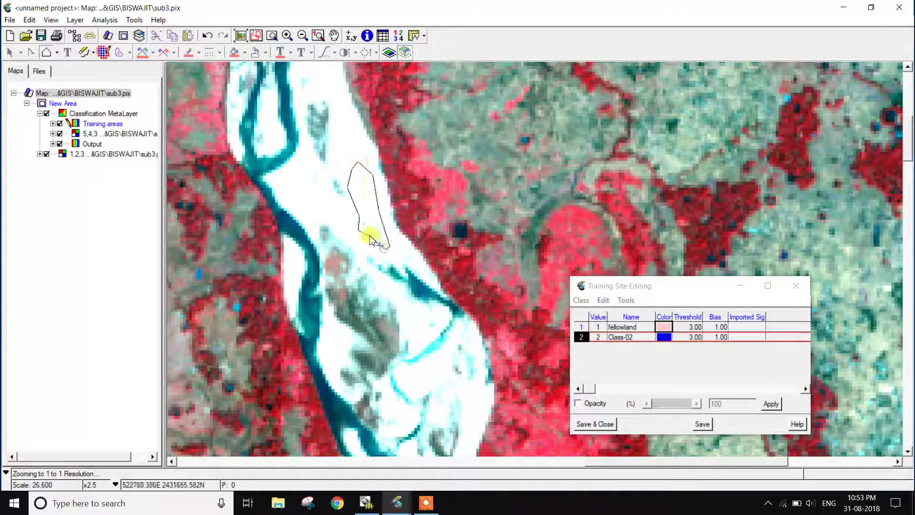
double_click(360, 232)
Draw another polygon training site for the second class on the white sandbar farther south, just west of the river channel.
click(334, 35)
drag(348, 291, 386, 297)
click(48, 52)
click(373, 271)
click(353, 237)
click(374, 249)
click(394, 273)
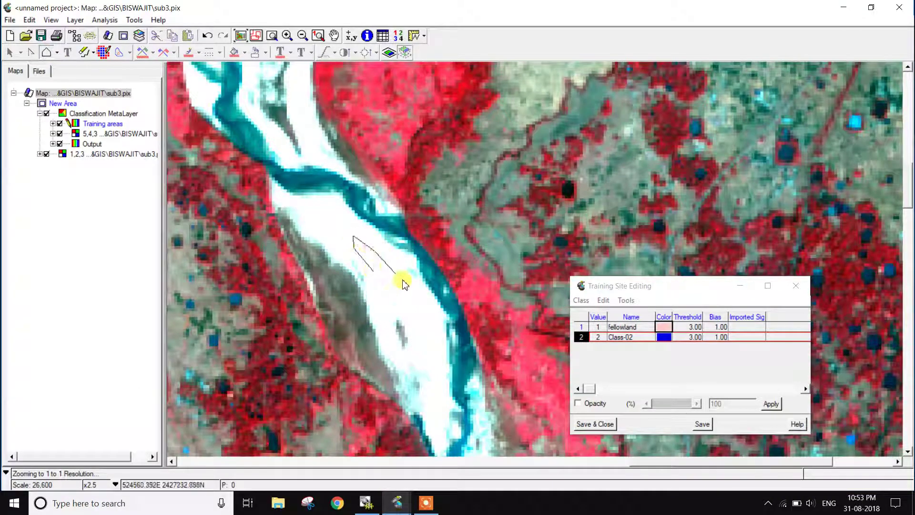
click(422, 318)
click(413, 319)
click(403, 306)
click(384, 314)
click(375, 296)
double_click(377, 277)
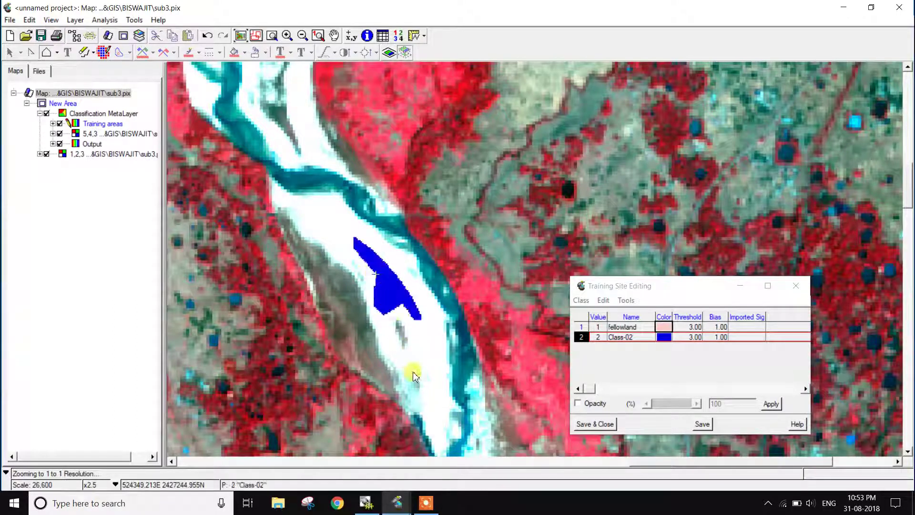
Draw a third, small polygon training site for the second class on the narrow sandbar farther downstream, west of the channel.
click(335, 35)
drag(416, 339, 445, 320)
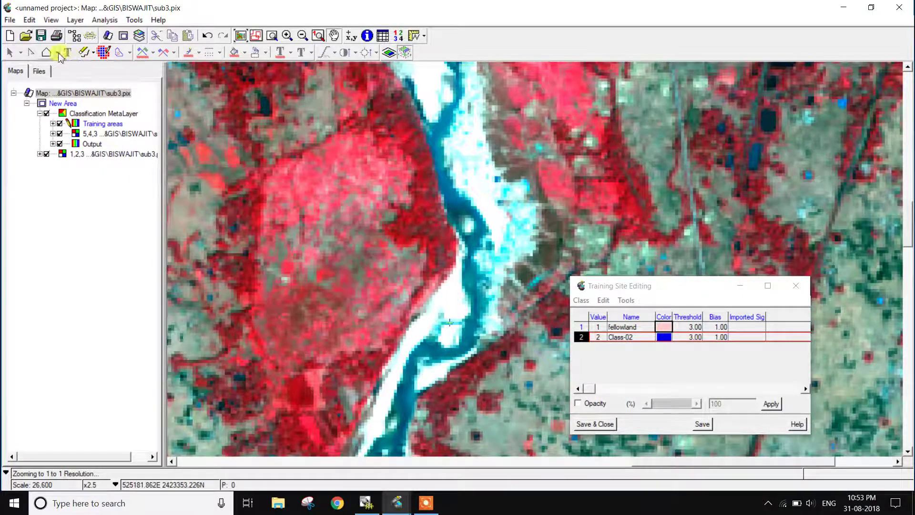
mouse_move(445, 310)
mouse_down()
mouse_move(443, 301)
mouse_move(456, 305)
mouse_move(444, 304)
mouse_up()
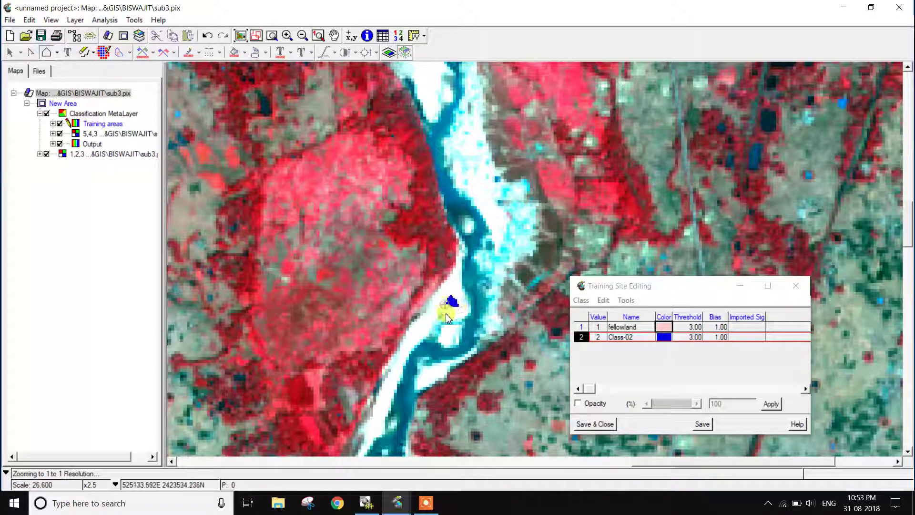
Rename the second training class to sand and set its colour to white.
double_click(638, 339)
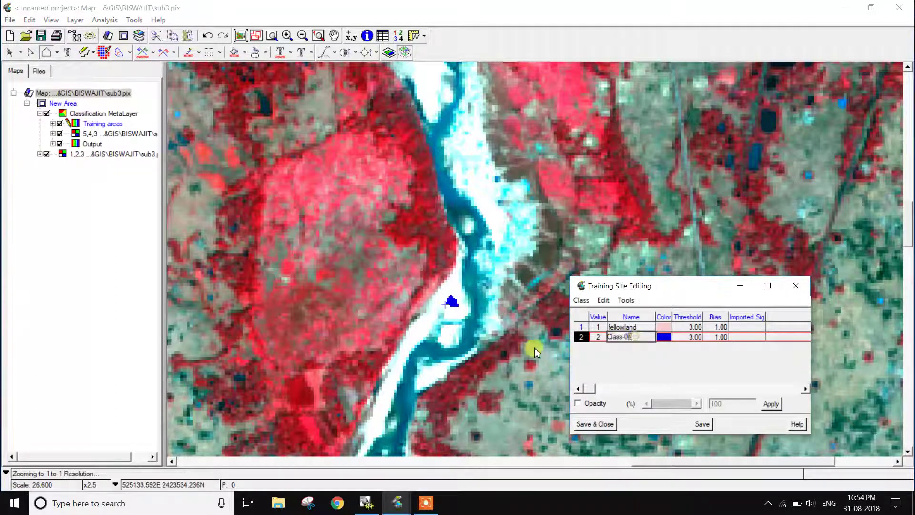
key(BackSpace)
key(BackSpace)
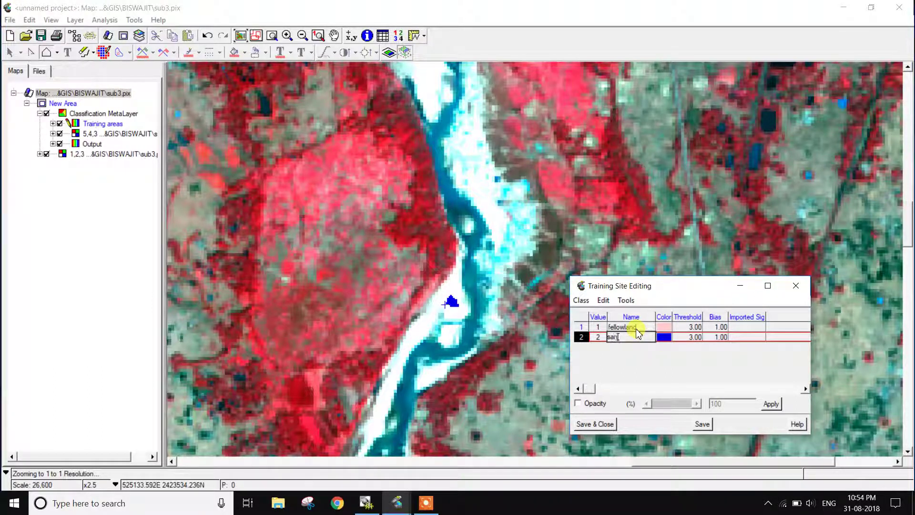
click(664, 337)
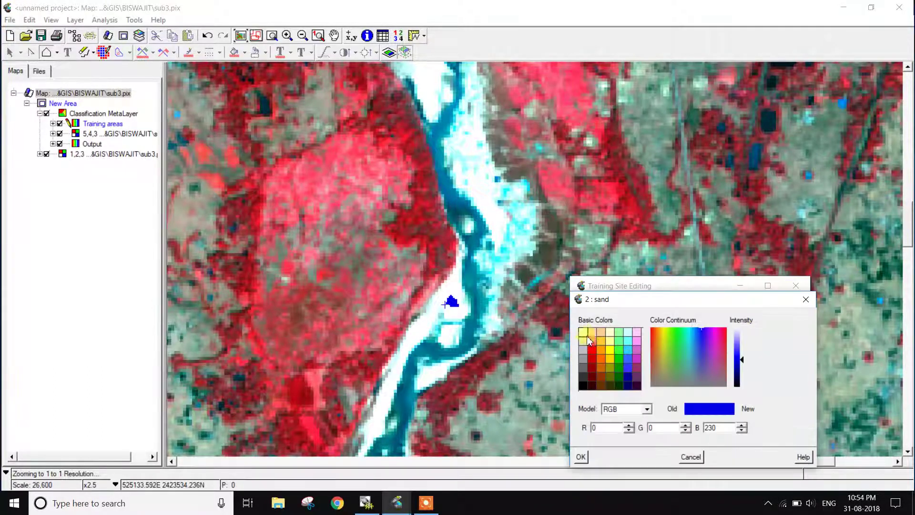
click(580, 456)
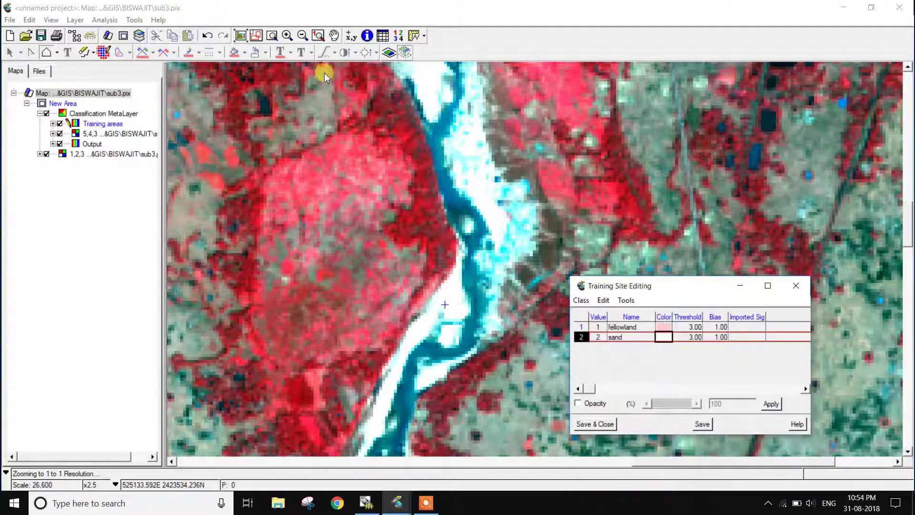
Add a third training class to the training site list after sand.
click(271, 36)
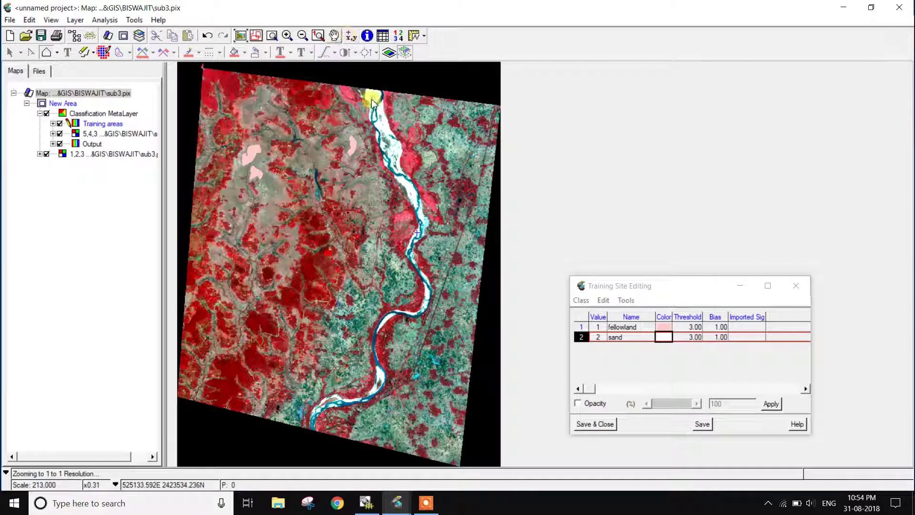
click(581, 300)
click(585, 310)
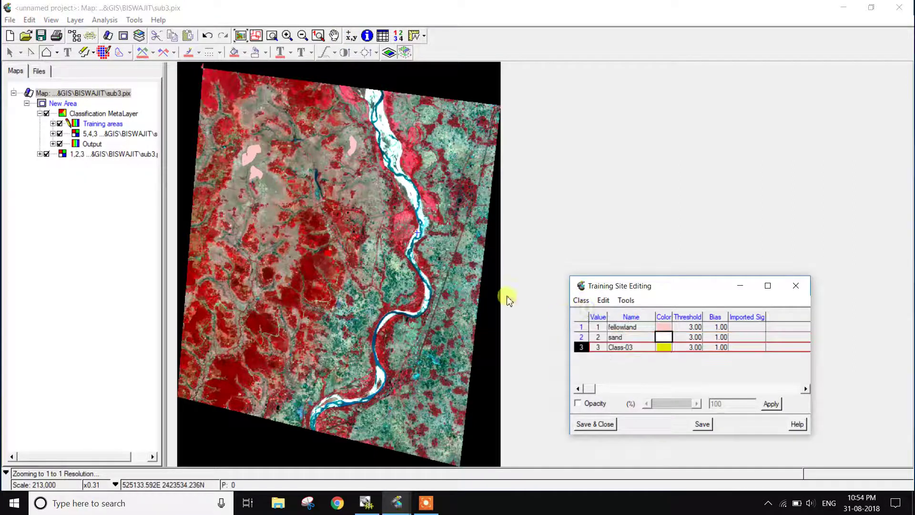
Draw the third class's first polygon, a long narrow training site inside the blue river channel in the image's south.
click(334, 35)
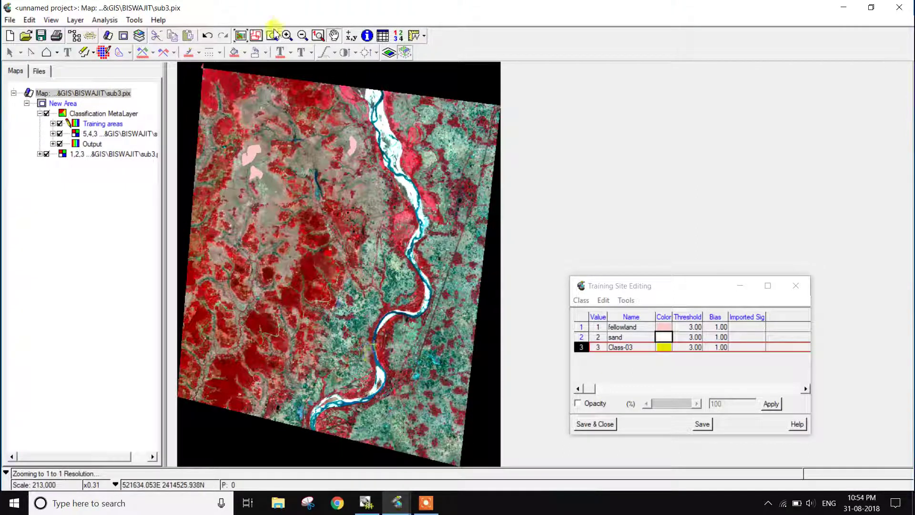
click(291, 37)
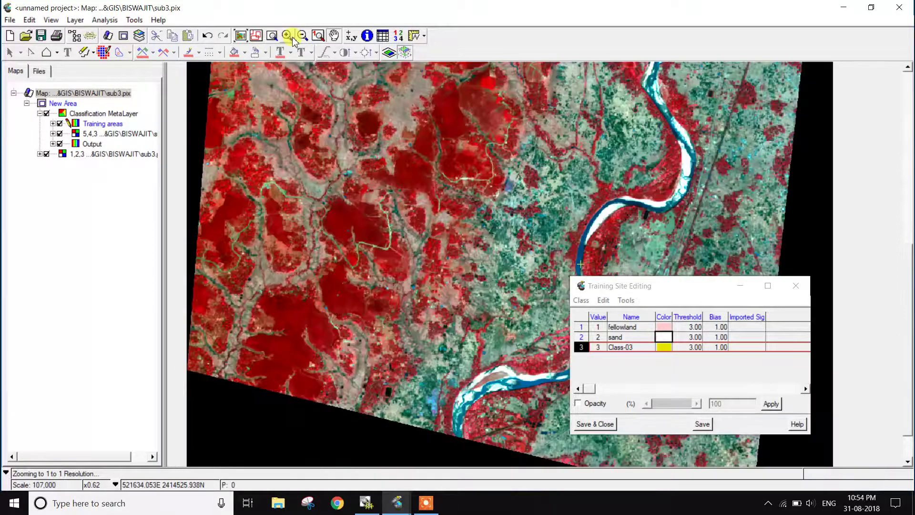
click(291, 38)
click(290, 37)
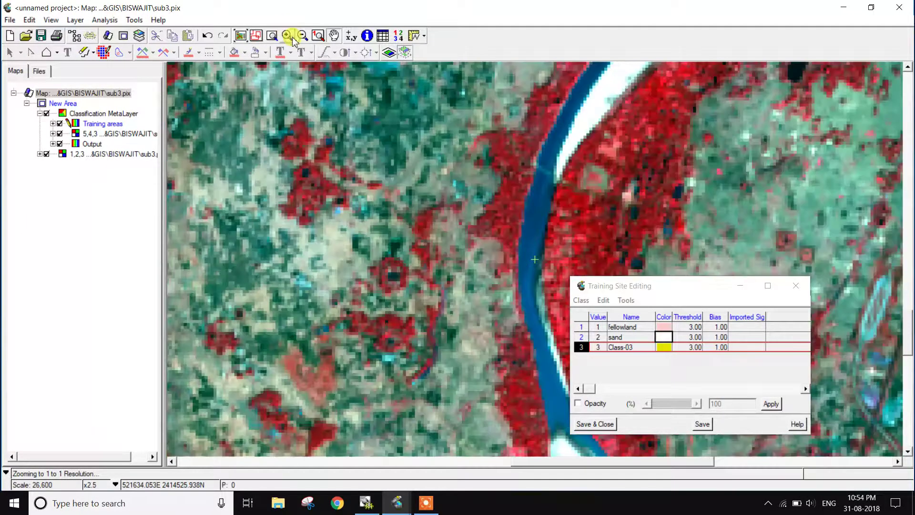
click(290, 37)
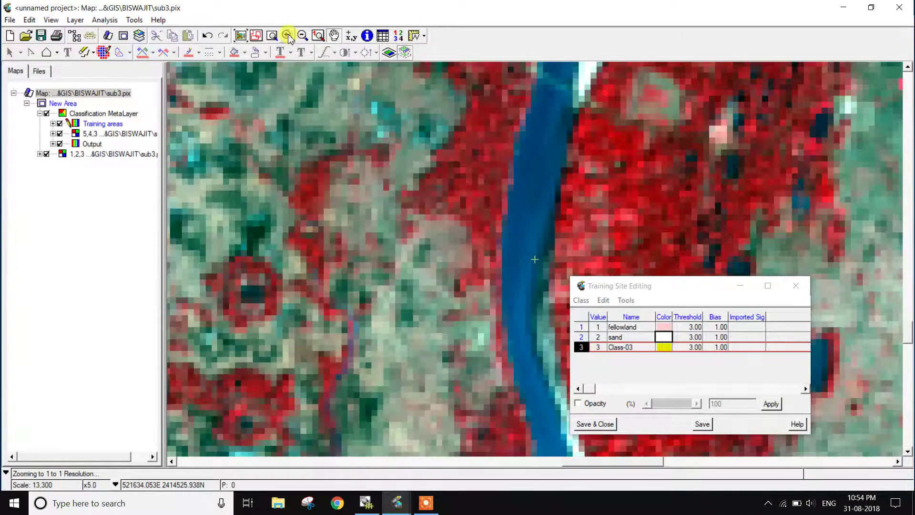
click(288, 37)
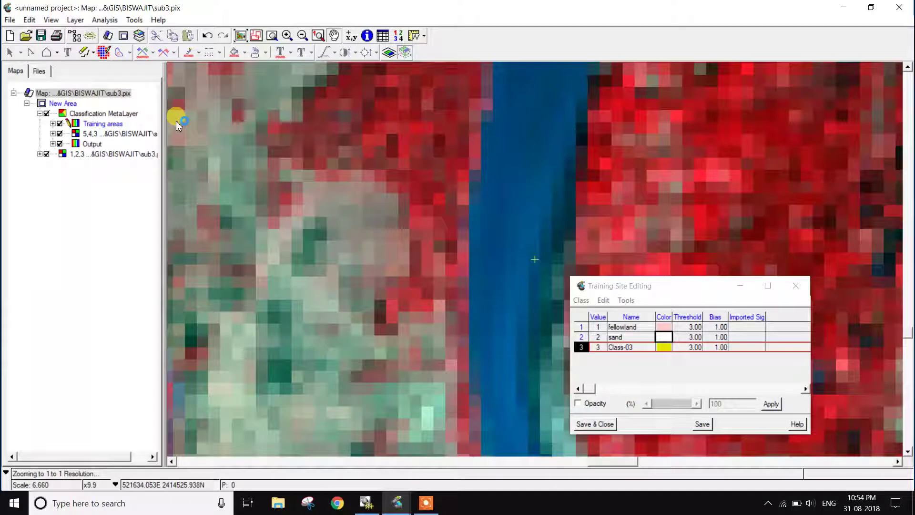
click(46, 53)
click(525, 94)
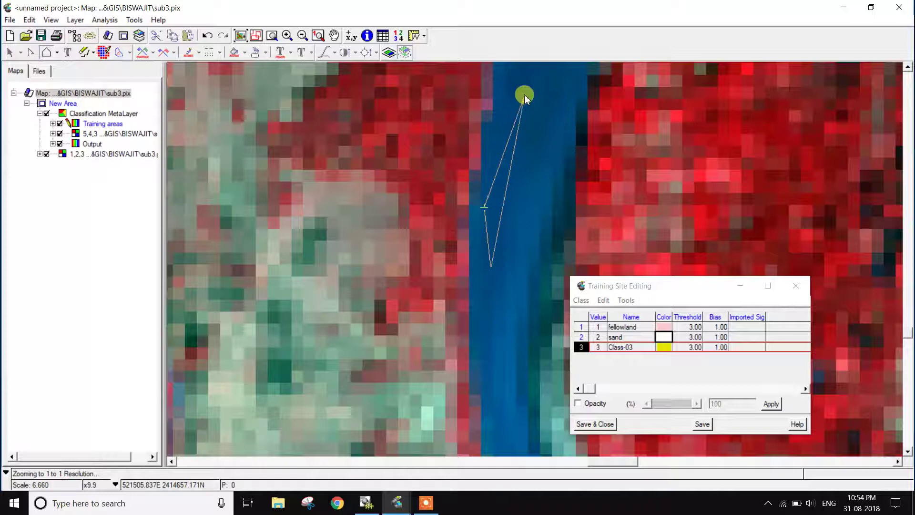
click(555, 90)
double_click(516, 274)
drag(516, 334, 505, 441)
drag(499, 374, 484, 208)
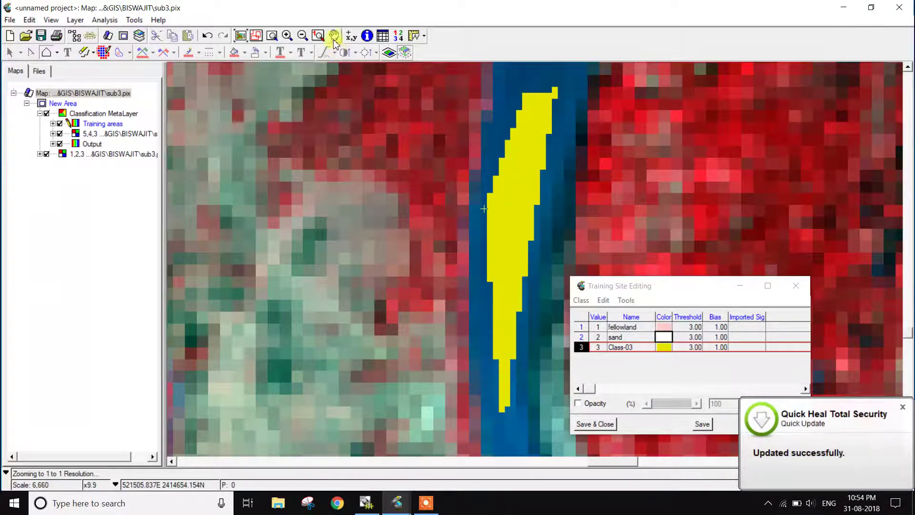
Draw a second narrow polygon for the third class in the diagonal blue channel just upstream, beside the white sandbar.
drag(418, 104, 229, 388)
drag(347, 241, 382, 265)
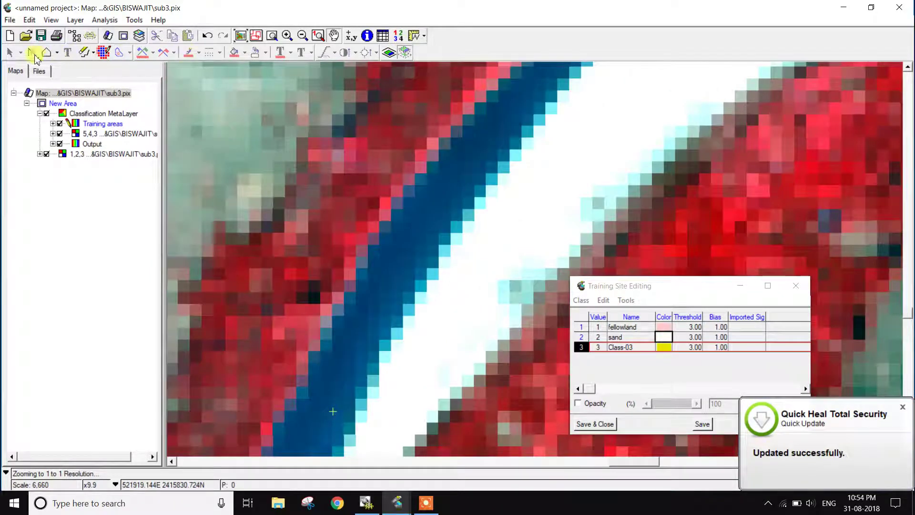
click(45, 54)
click(398, 262)
click(431, 193)
click(481, 135)
click(531, 99)
click(512, 145)
click(479, 171)
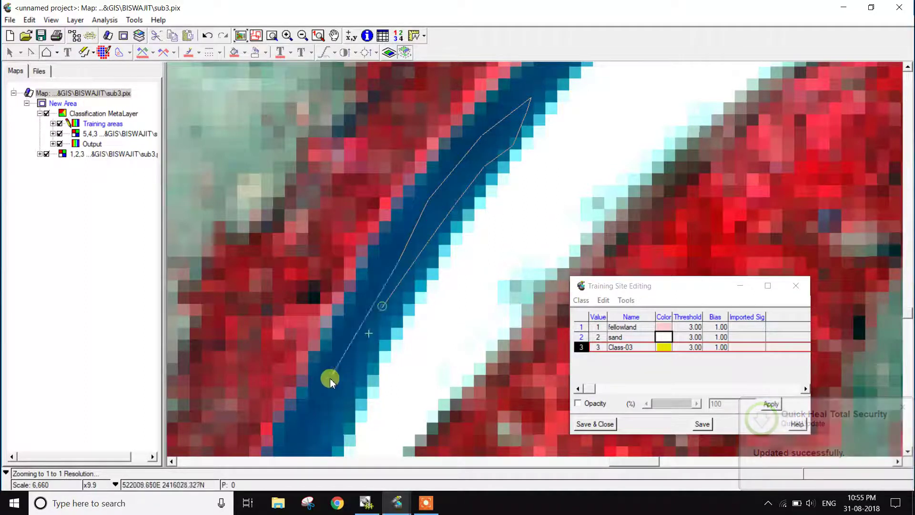
click(299, 445)
click(362, 307)
double_click(396, 262)
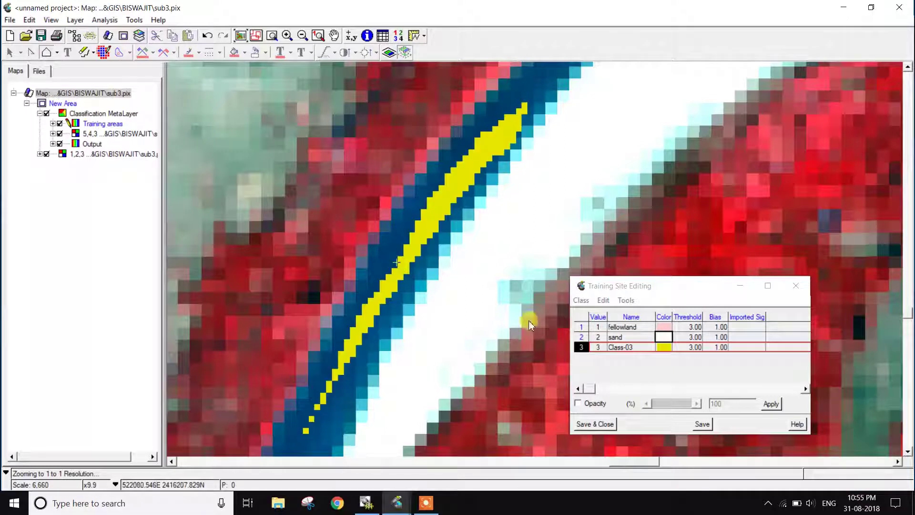
Rename the third training class to waterbody and set its colour to dark blue (RGB 0, 0, 102).
double_click(639, 349)
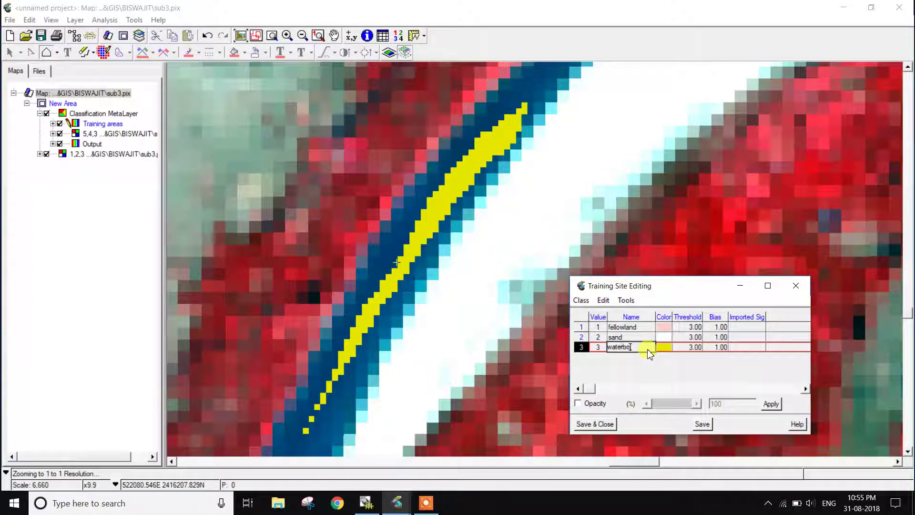
text(waterbody)
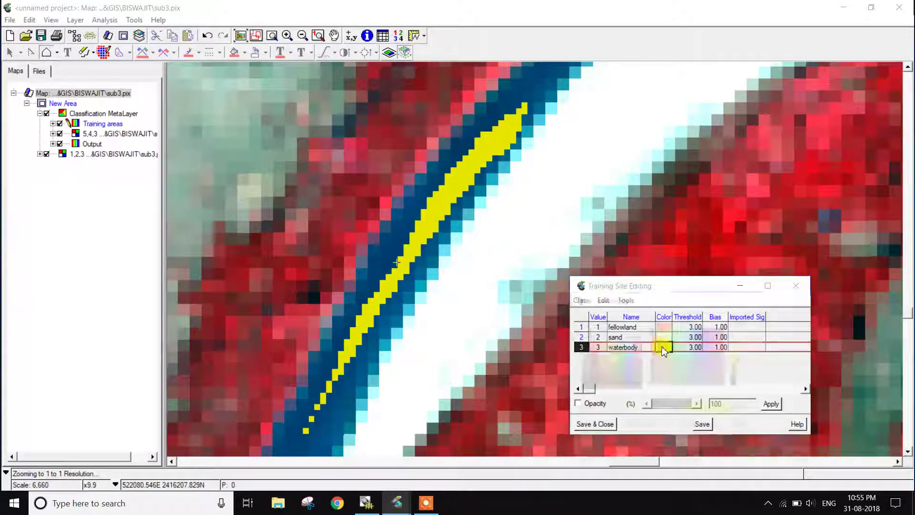
double_click(663, 347)
click(629, 385)
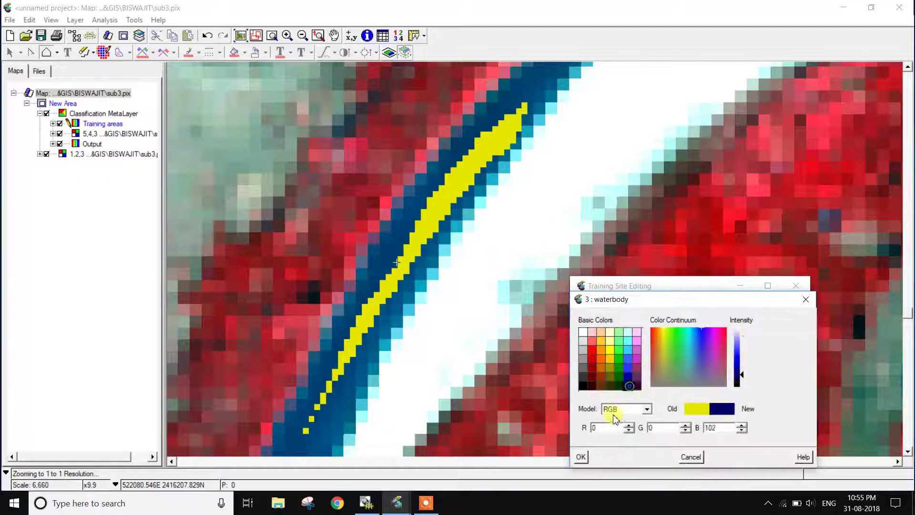
click(581, 457)
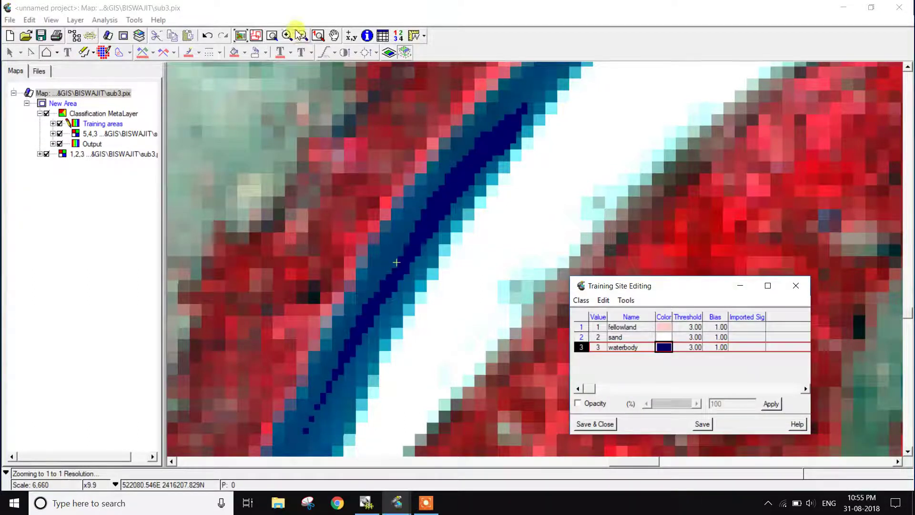
Add a fourth training class to the training site list after waterbody.
click(240, 35)
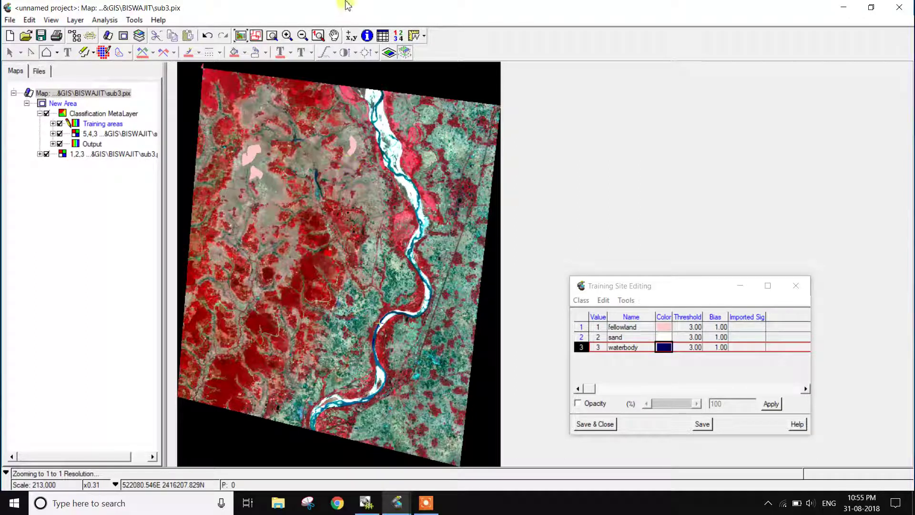
click(230, 385)
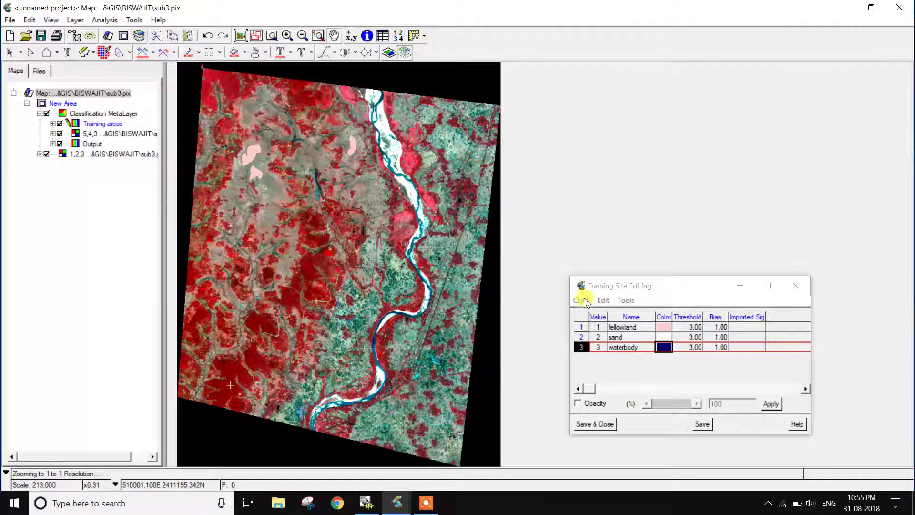
click(585, 301)
click(586, 318)
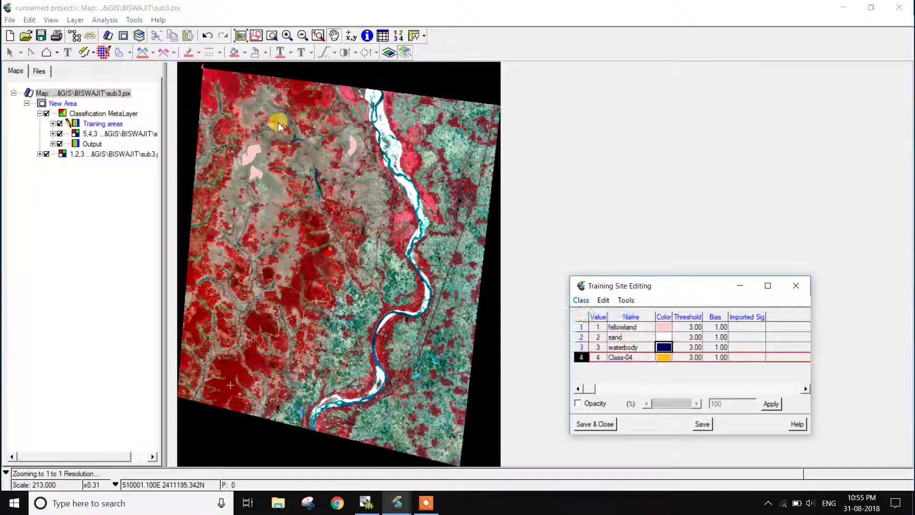
Draw the fourth class's first polygon, a large training site inside the uniform dark red forest patch in the image's southwest.
click(287, 35)
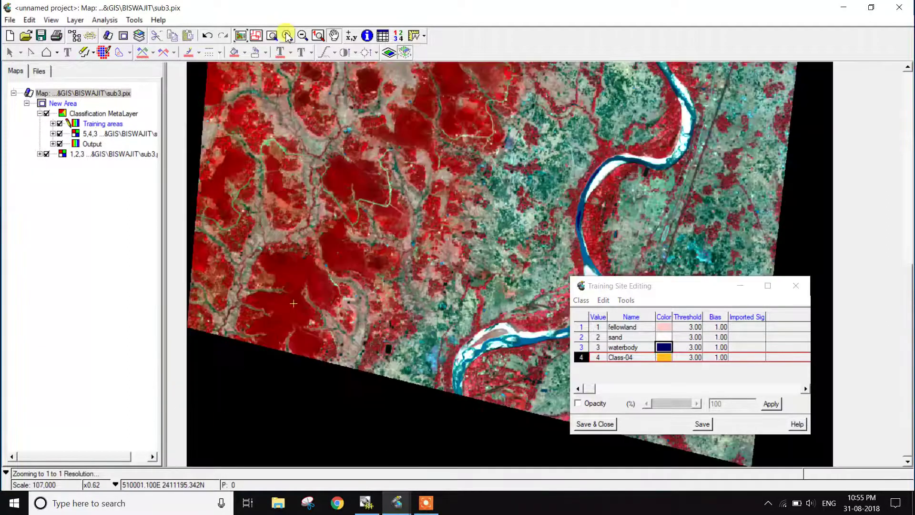
click(287, 36)
click(286, 36)
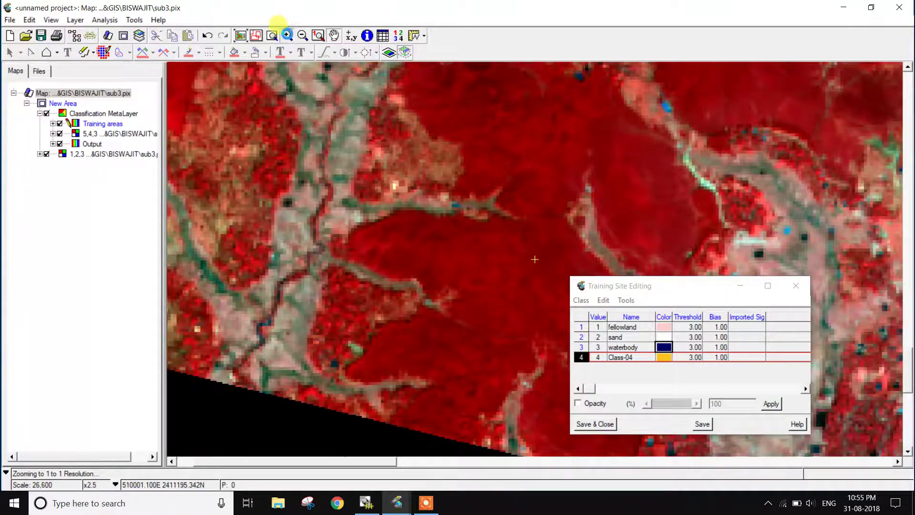
click(287, 36)
click(287, 35)
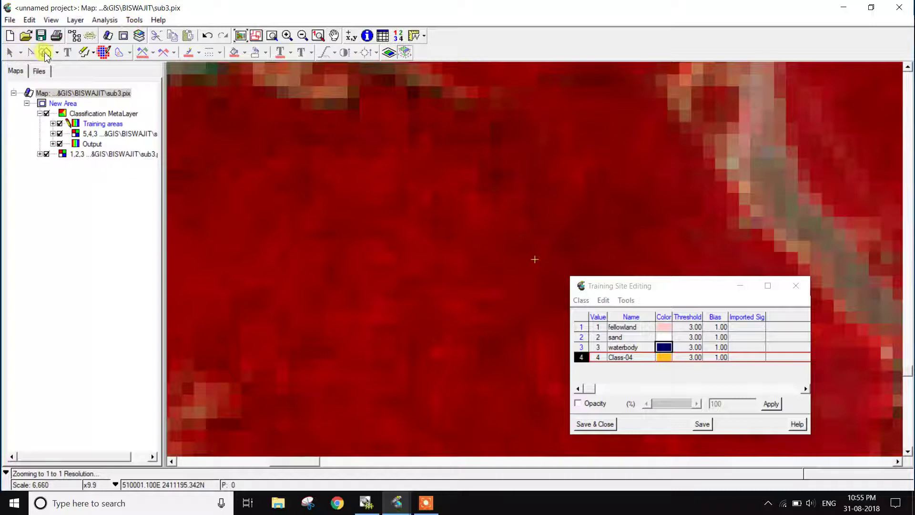
click(229, 180)
click(209, 105)
click(451, 125)
click(614, 125)
click(558, 416)
click(264, 436)
click(171, 301)
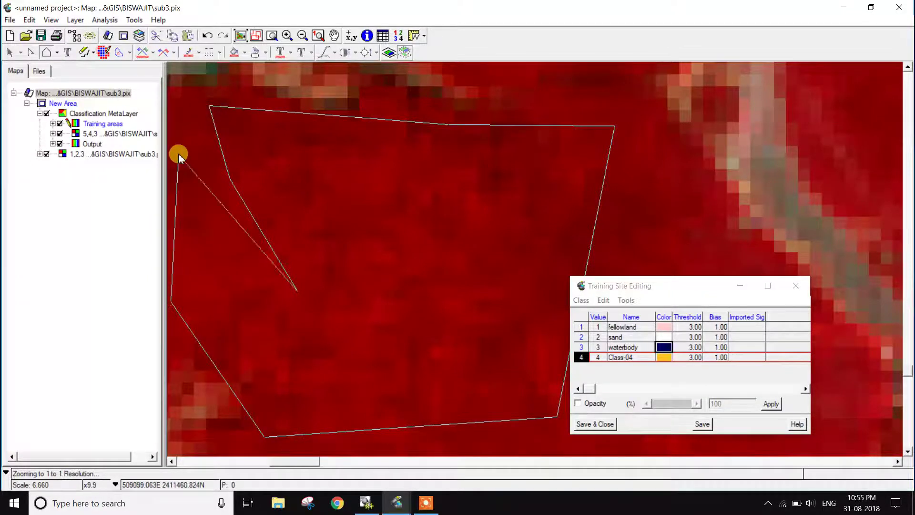
click(297, 291)
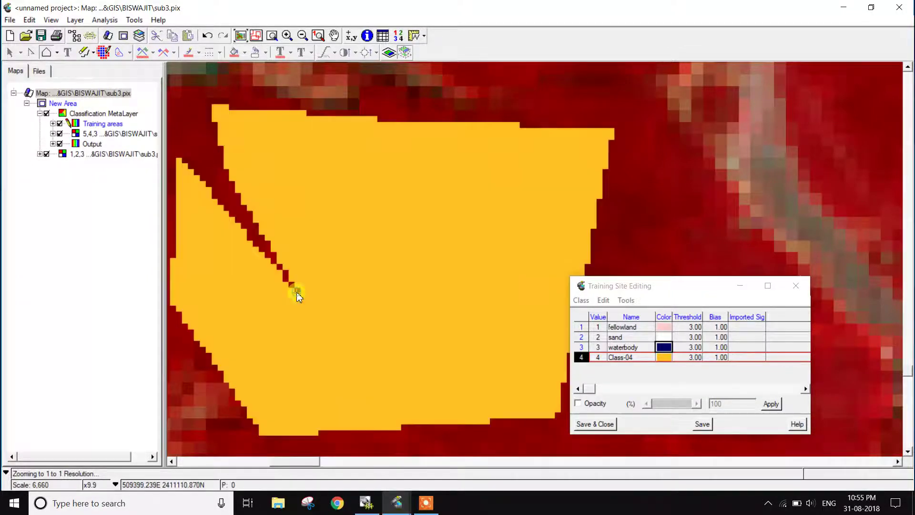
Draw a second polygon for the fourth class in the dark red forest just southeast of its first training site.
click(334, 35)
drag(581, 206, 286, 98)
drag(359, 251, 389, 95)
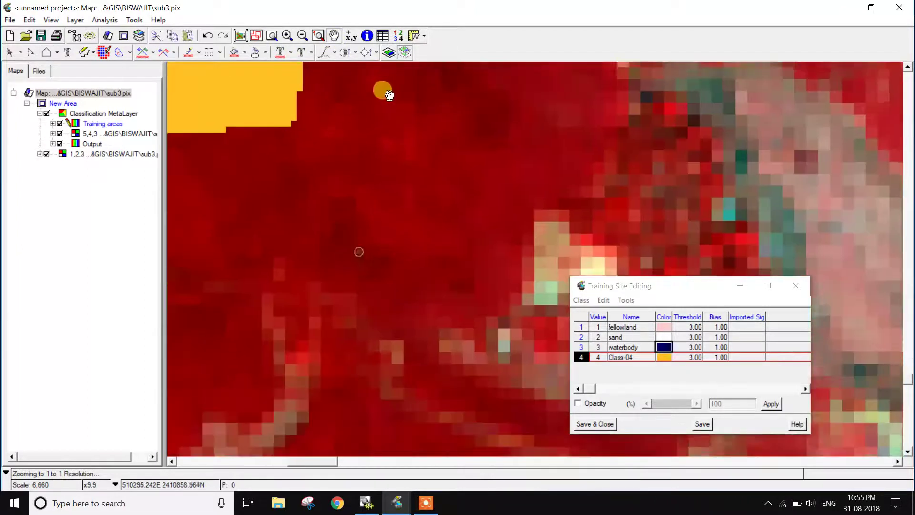
click(46, 53)
click(321, 230)
click(280, 140)
click(371, 78)
click(451, 89)
click(516, 124)
click(515, 206)
click(470, 283)
click(361, 282)
click(187, 258)
click(203, 184)
click(229, 172)
click(286, 228)
double_click(319, 230)
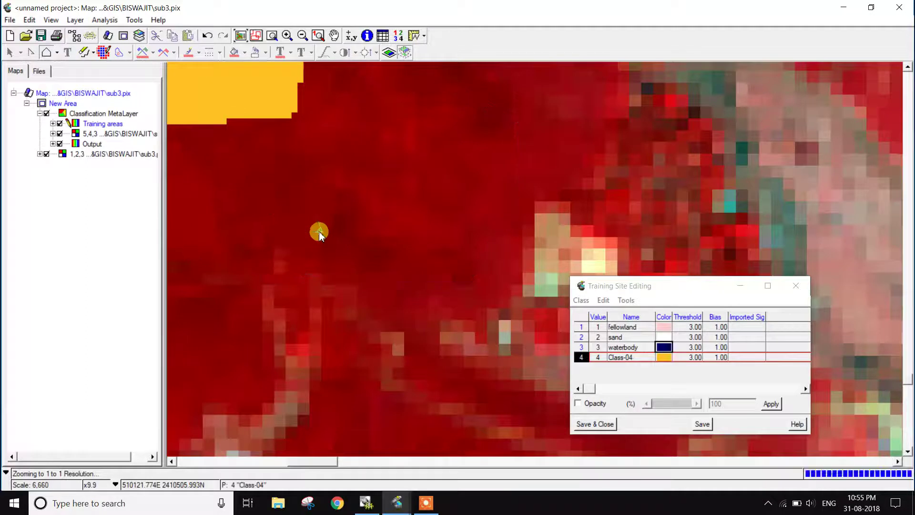
Rename the fourth training class to dences forest and set its colour to dark green (RGB 0, 51, 0).
click(631, 358)
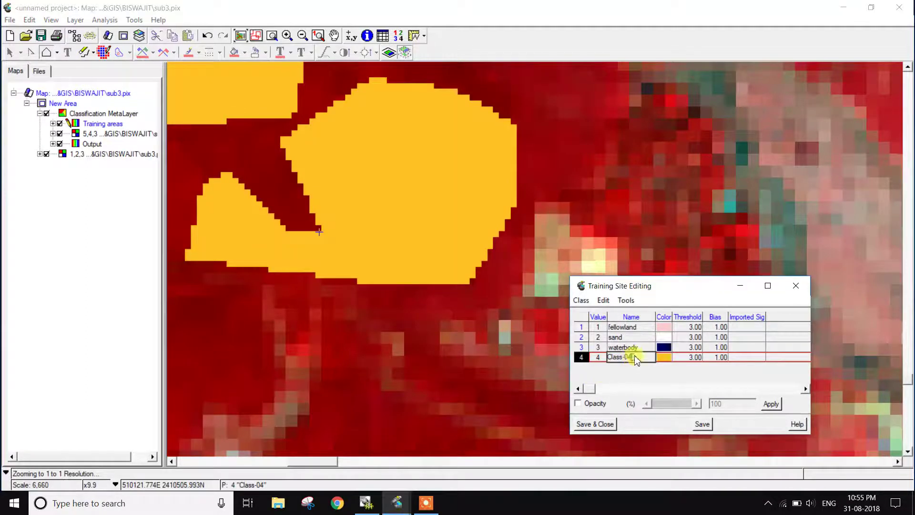
text(dences forest)
double_click(663, 358)
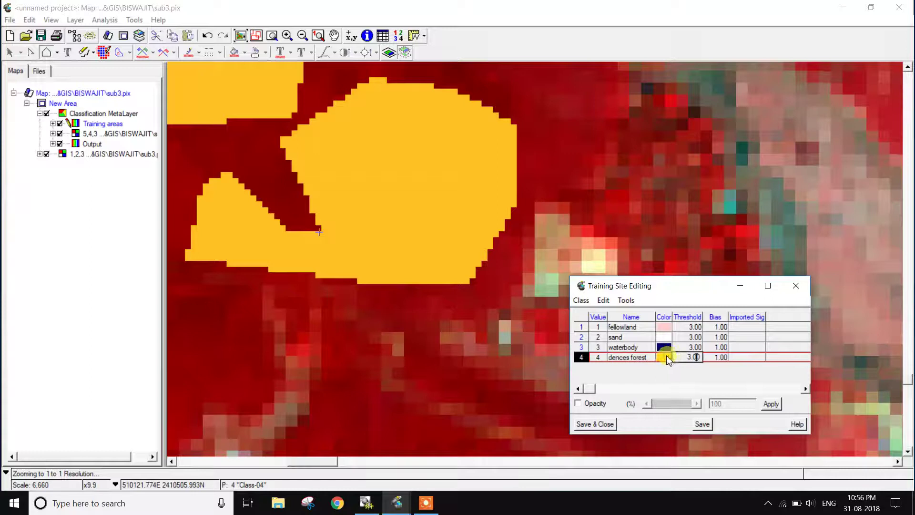
click(620, 384)
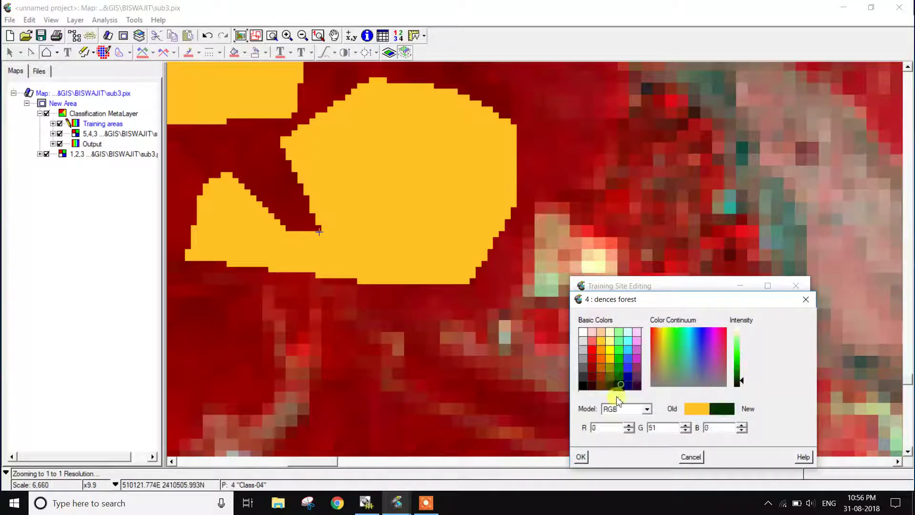
click(580, 457)
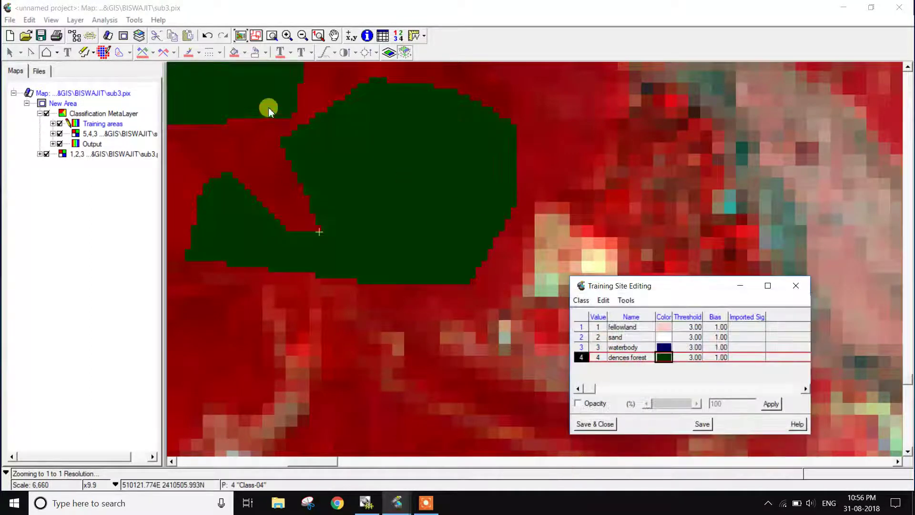
Add a fifth training class after dences forest, with the bright pink field at the image's northern edge, west of the river, in view.
click(242, 35)
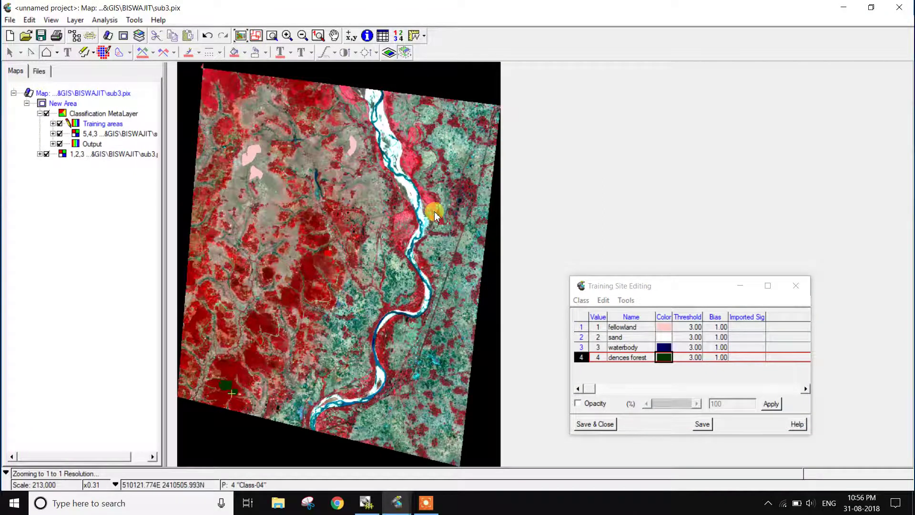
click(339, 36)
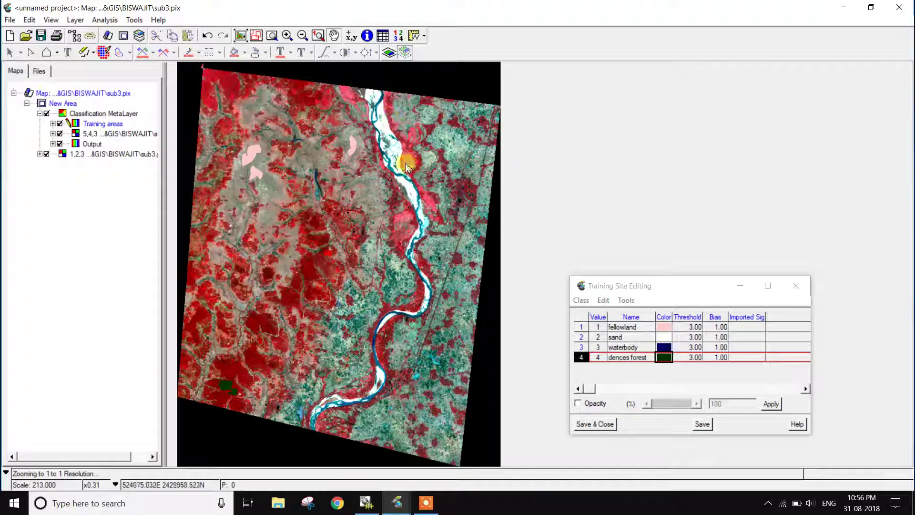
click(287, 36)
click(287, 36)
click(287, 36)
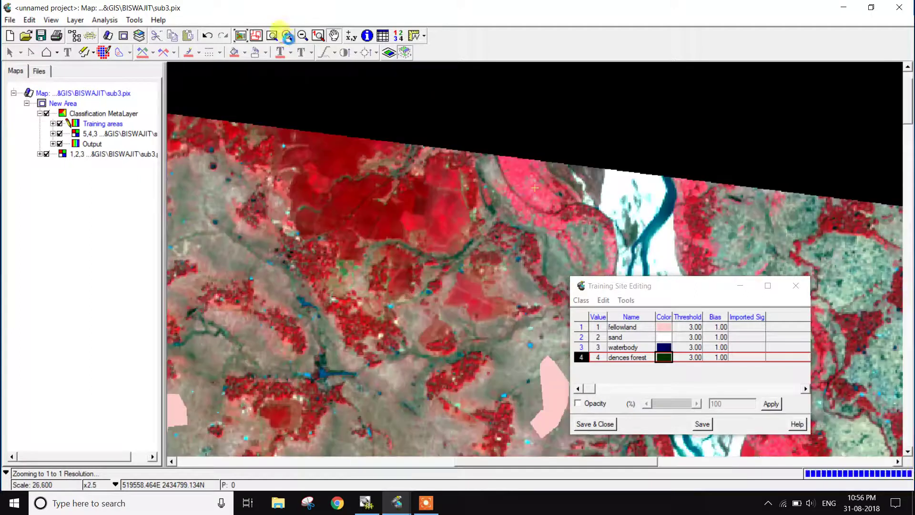
click(287, 36)
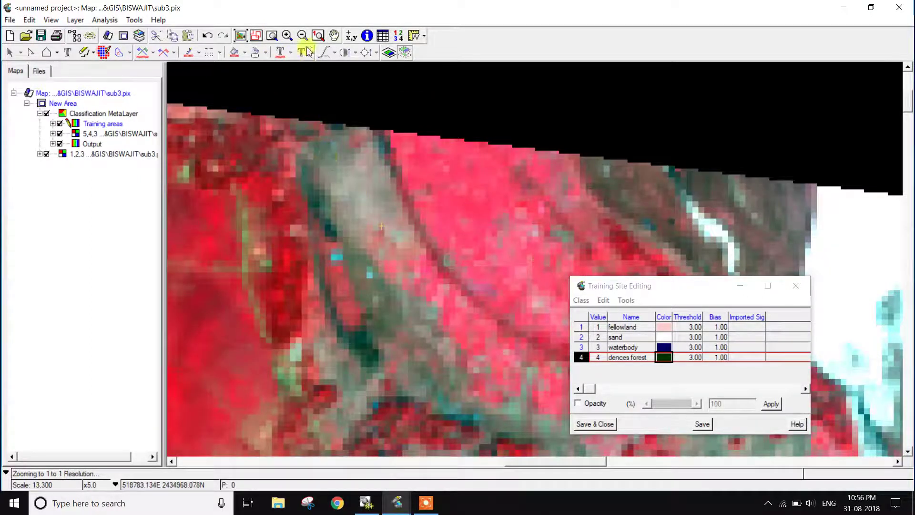
click(335, 36)
drag(281, 126, 453, 271)
click(582, 301)
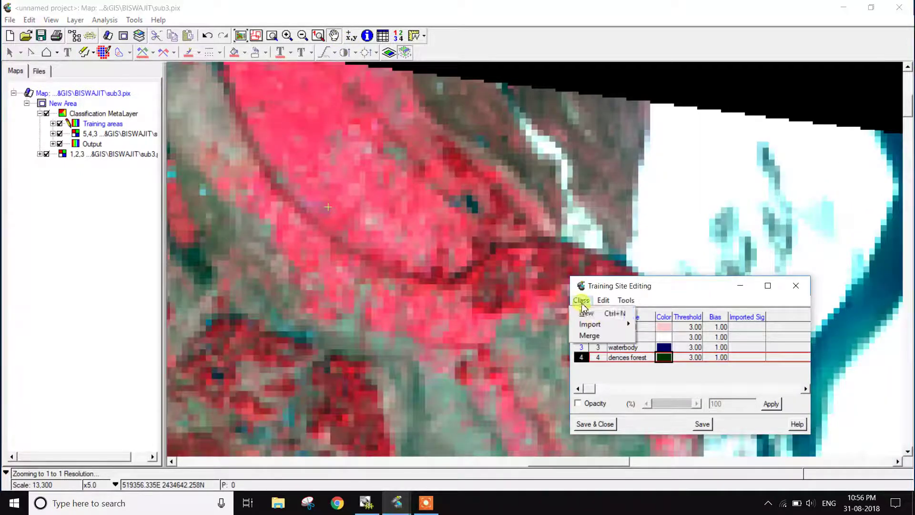
click(589, 315)
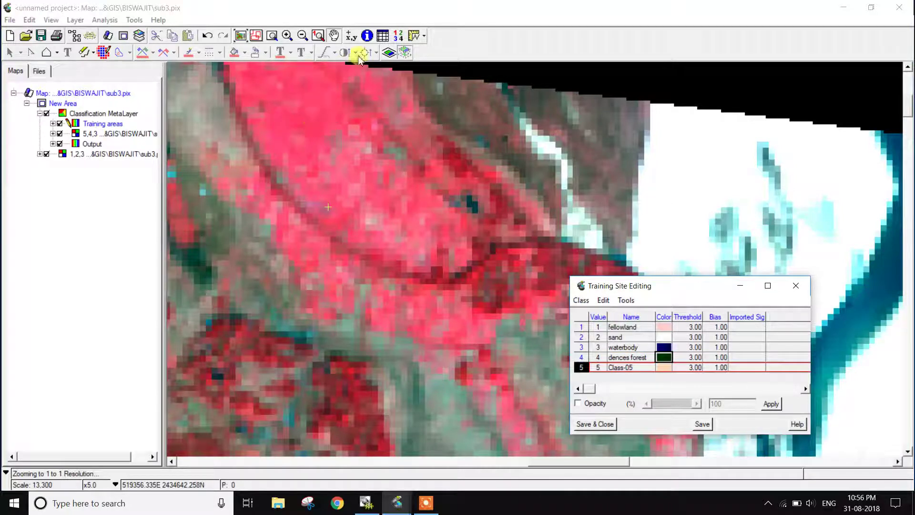
Draw the fifth class's first polygon, an elongated diagonal training site inside the bright pink field west of the river's northern end.
click(47, 52)
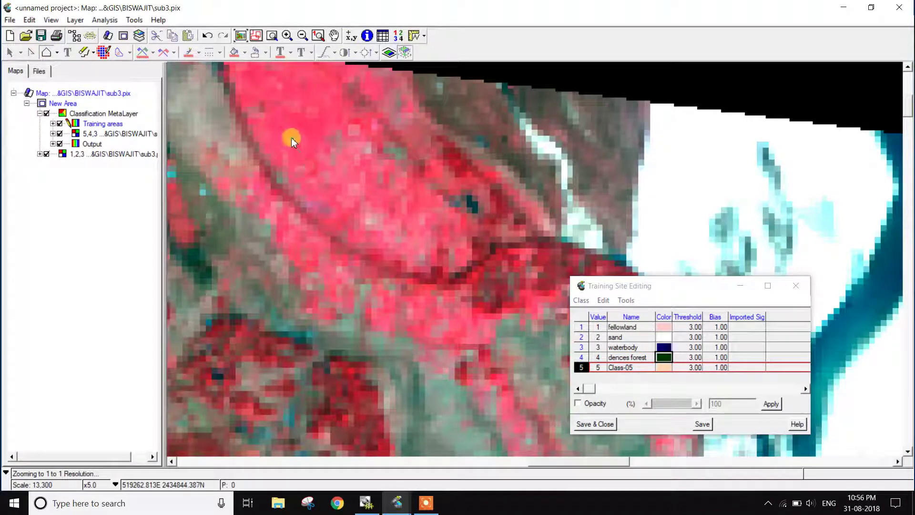
click(291, 90)
click(417, 252)
click(384, 254)
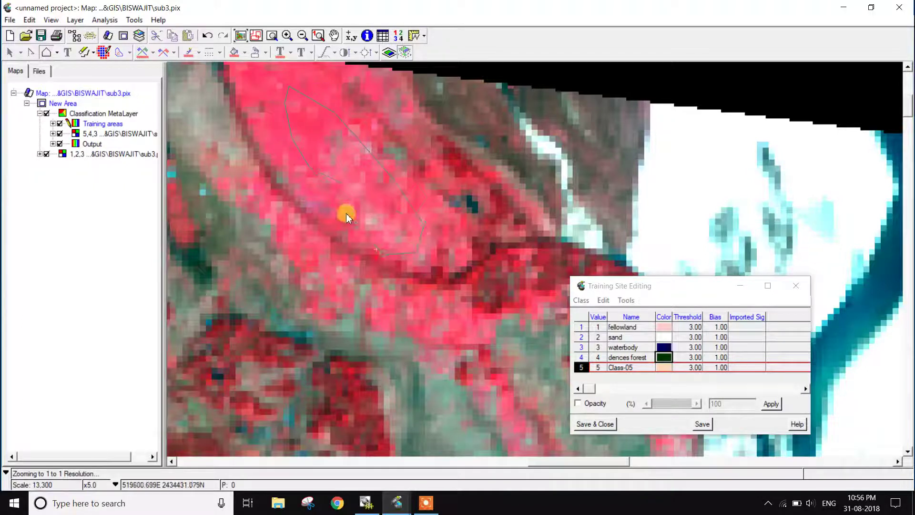
double_click(305, 164)
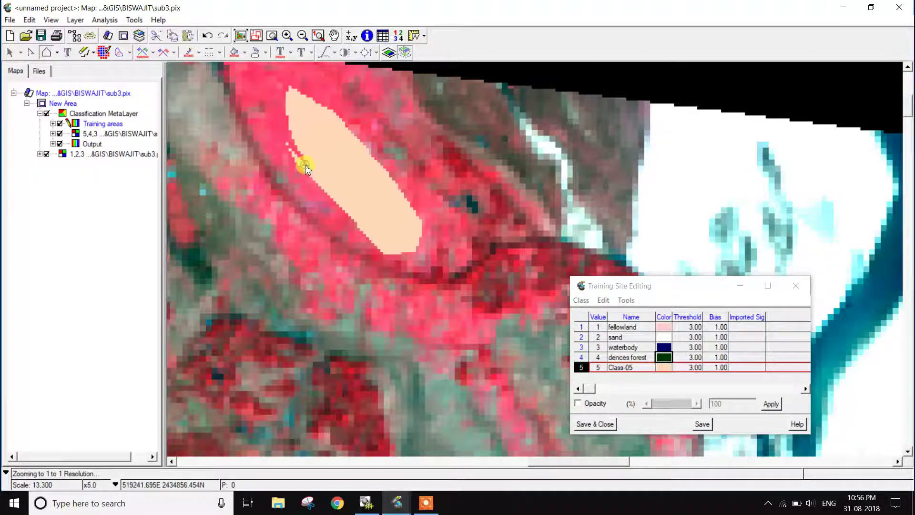
Draw a small second polygon for the fifth class in the pink patch east of the river at the image's northern edge.
click(335, 36)
drag(265, 143, 339, 253)
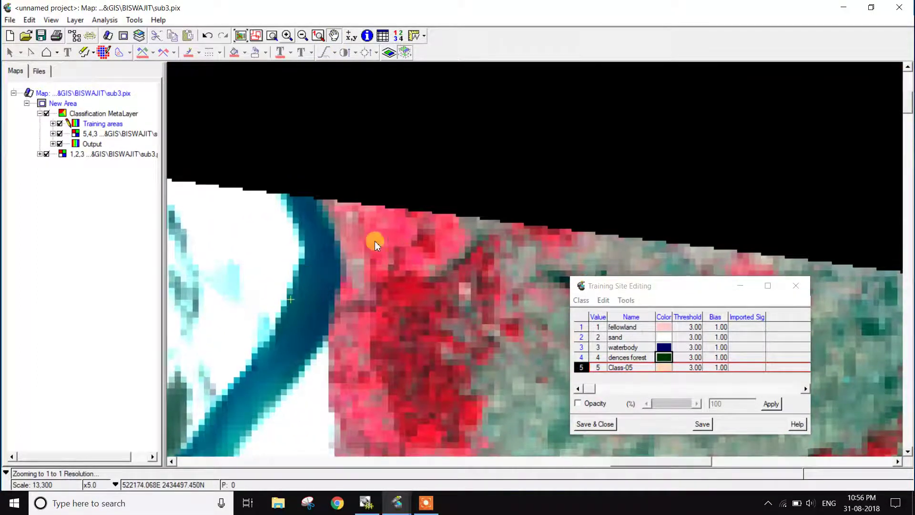
click(405, 271)
click(363, 247)
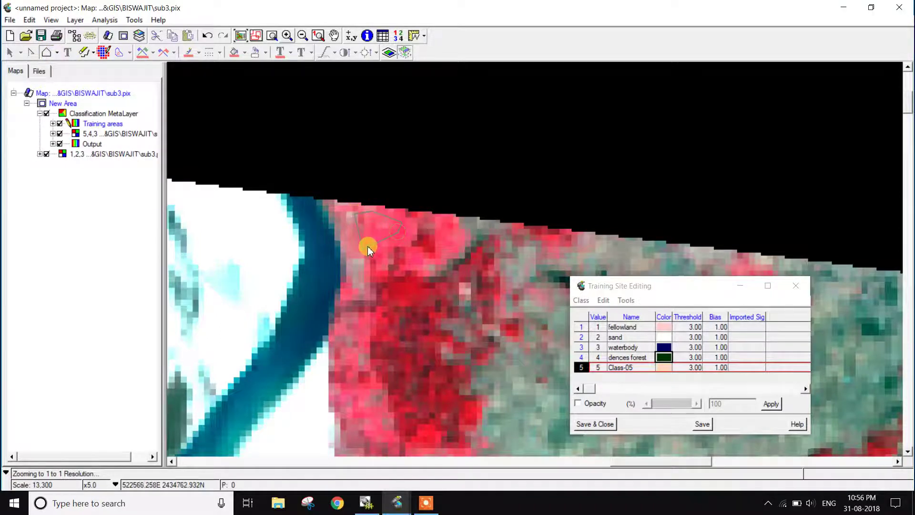
double_click(368, 248)
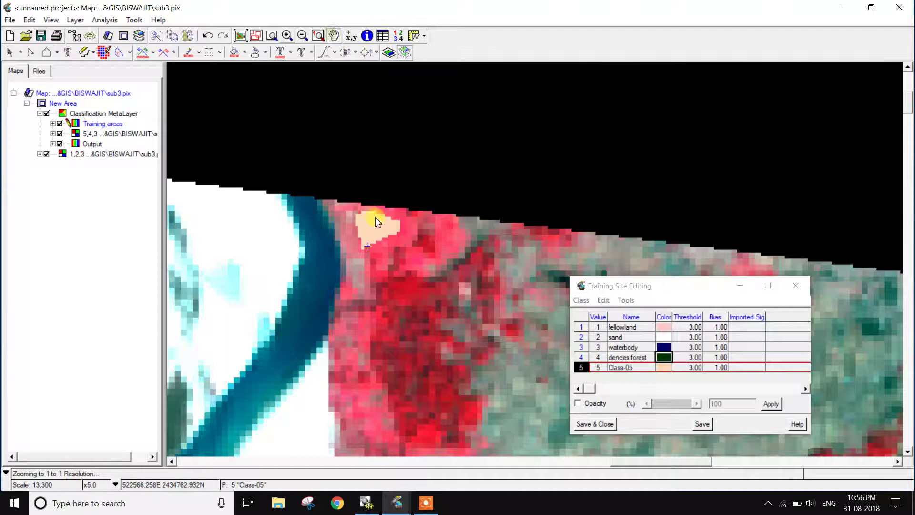
Draw further fifth-class training areas inside the oval bright pink field east of the river, adding a small extension at the polygon's lower end.
scroll(465, 91, down, 5)
scroll(411, 213, down, 5)
scroll(420, 180, right, 3)
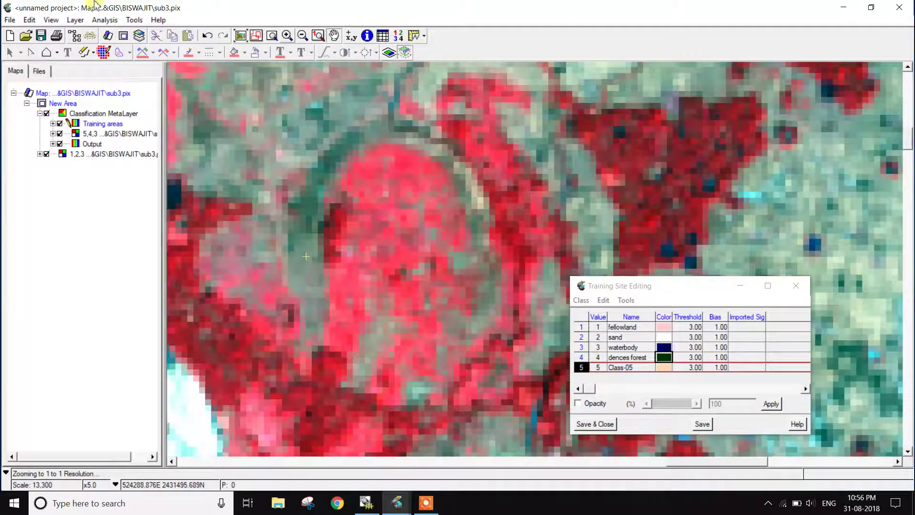
click(47, 52)
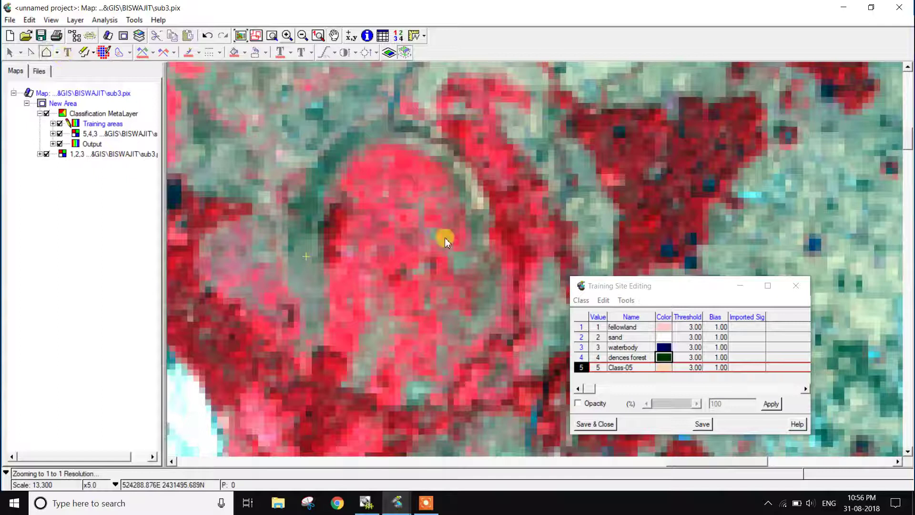
click(371, 167)
click(412, 160)
click(424, 176)
click(409, 195)
click(409, 240)
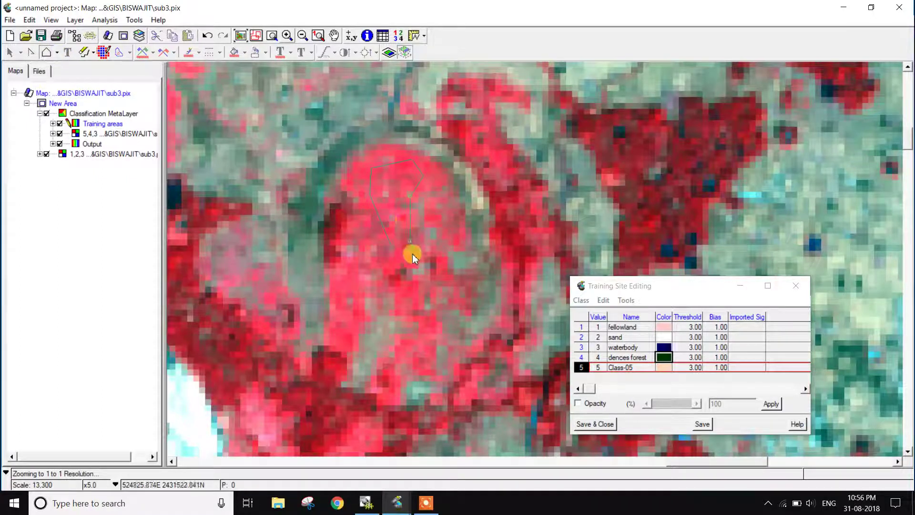
double_click(393, 241)
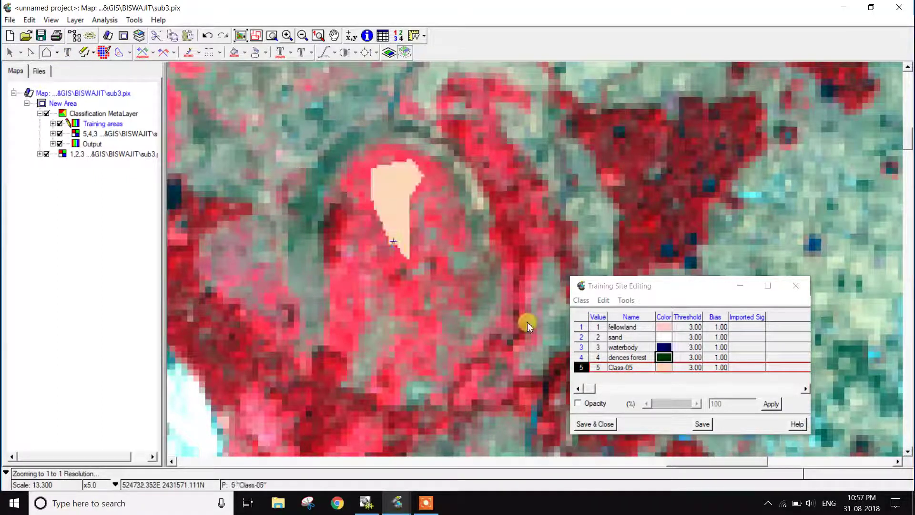
click(384, 257)
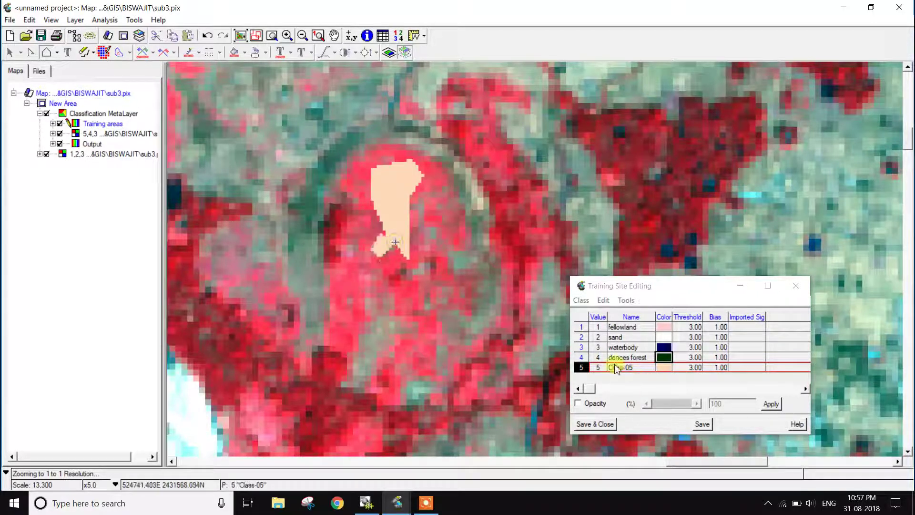
Rename the fifth training class to cropland and set its colour to yellow-orange (RGB 255, 204, 0).
double_click(635, 368)
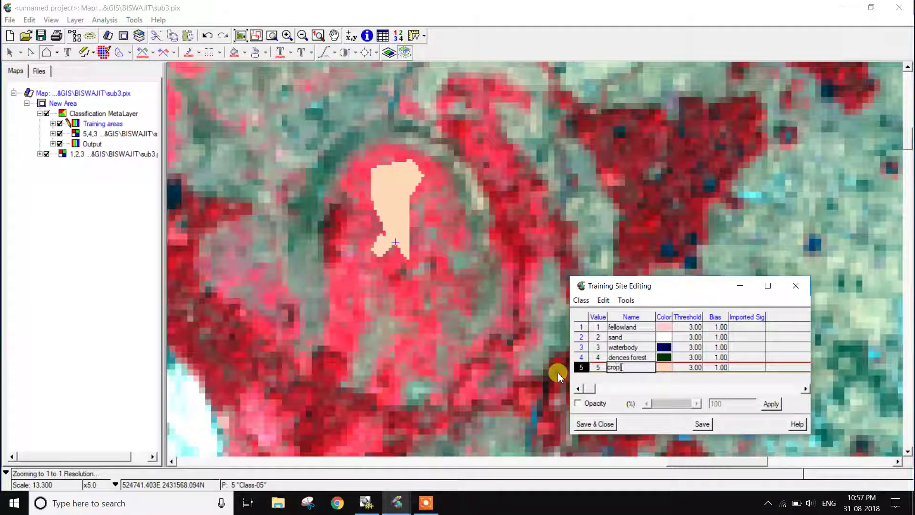
click(666, 368)
click(609, 358)
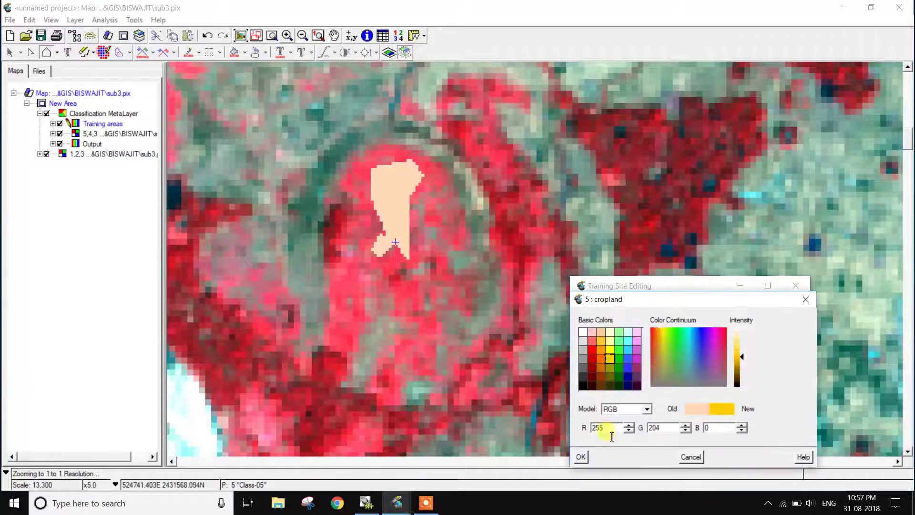
click(580, 458)
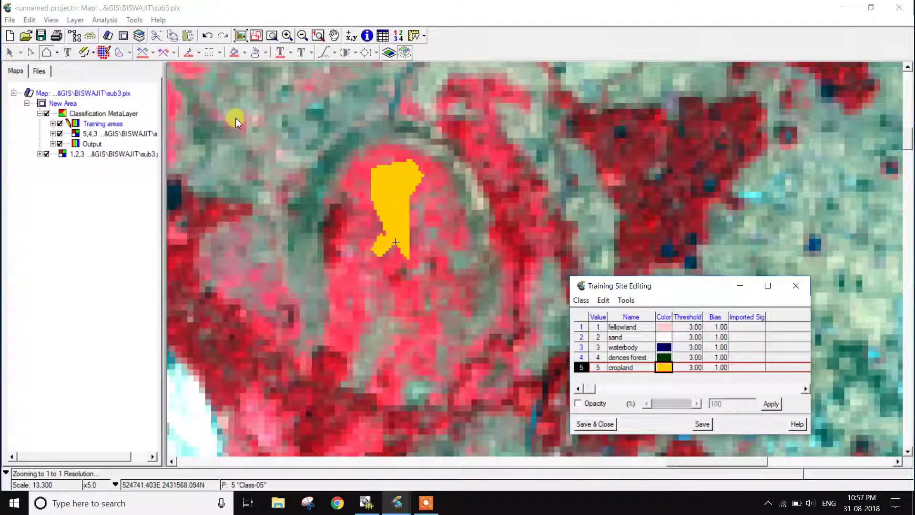
click(242, 37)
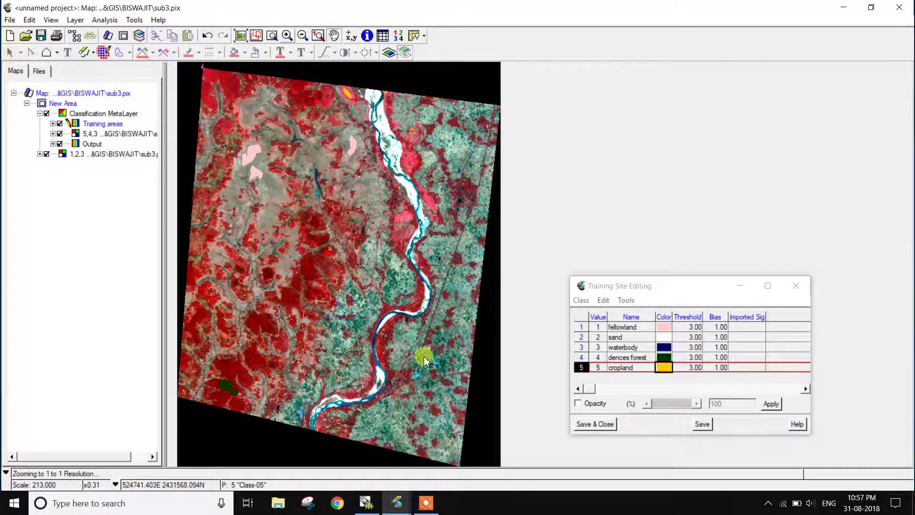
click(395, 420)
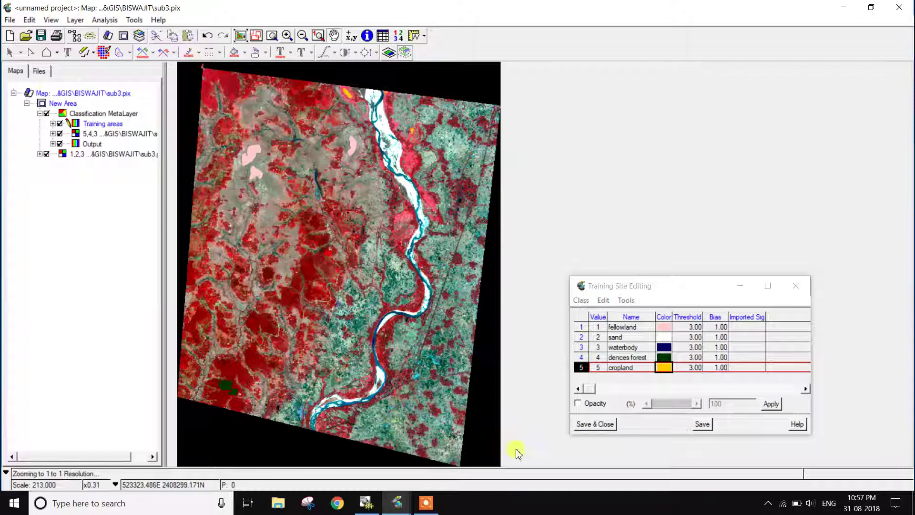
click(426, 502)
click(602, 489)
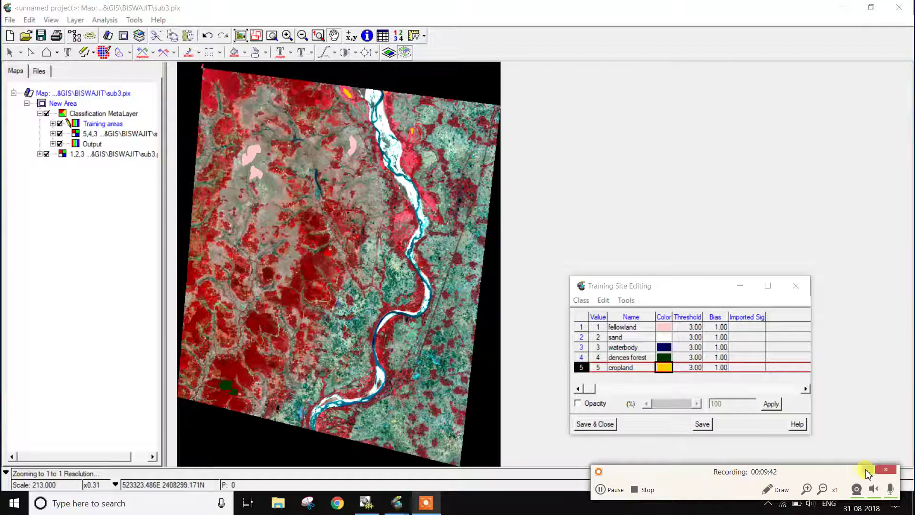
click(867, 472)
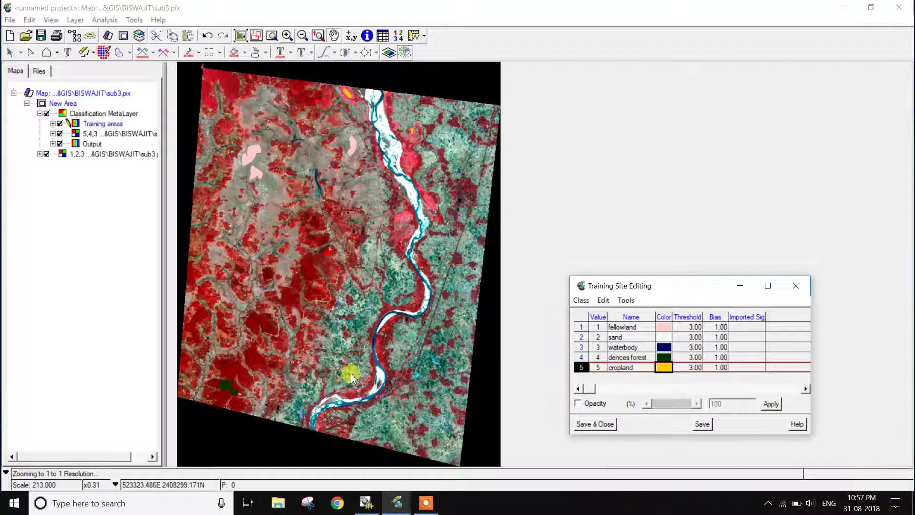
click(435, 506)
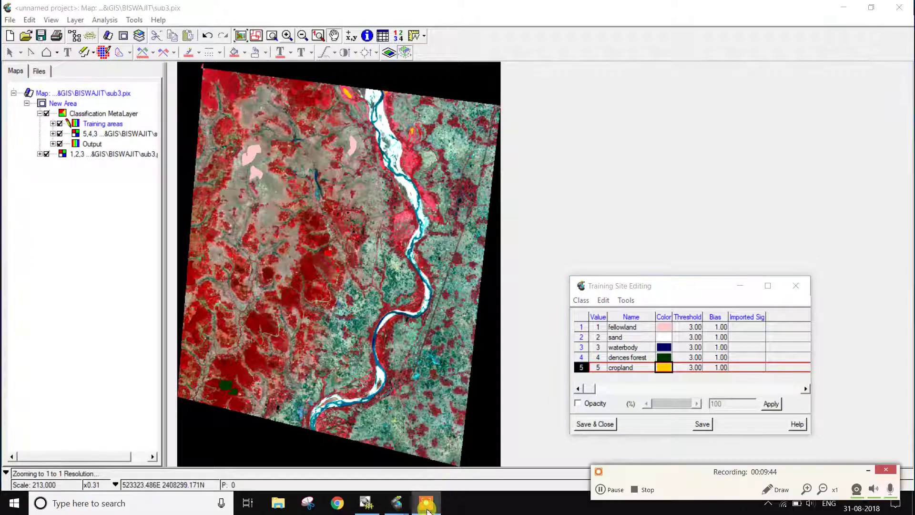
click(865, 472)
Add a sixth training class for the pale grey-green land near the image's southeast corner.
click(409, 393)
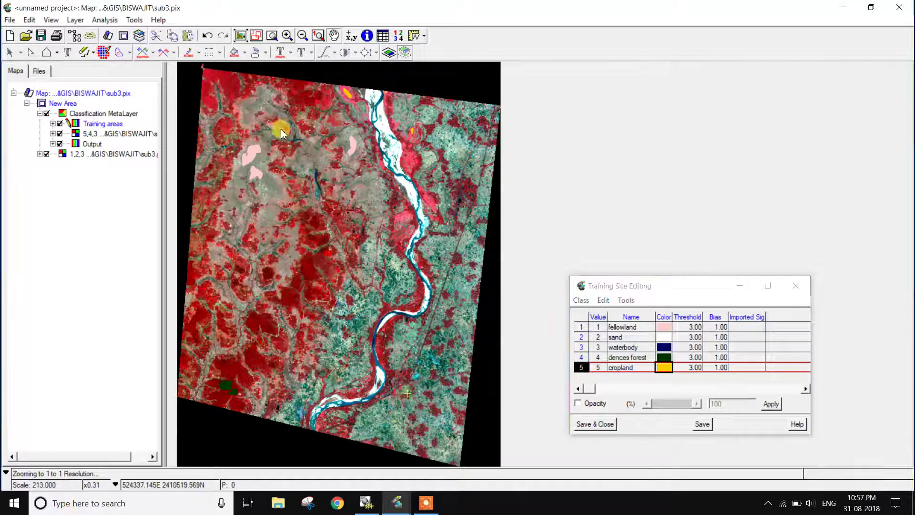
click(286, 36)
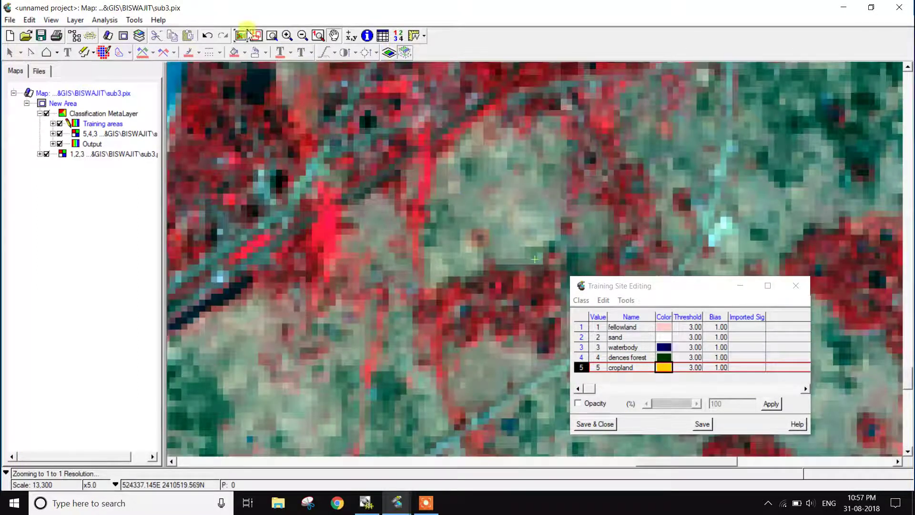
click(250, 194)
click(335, 36)
drag(490, 210, 345, 211)
drag(538, 229, 204, 205)
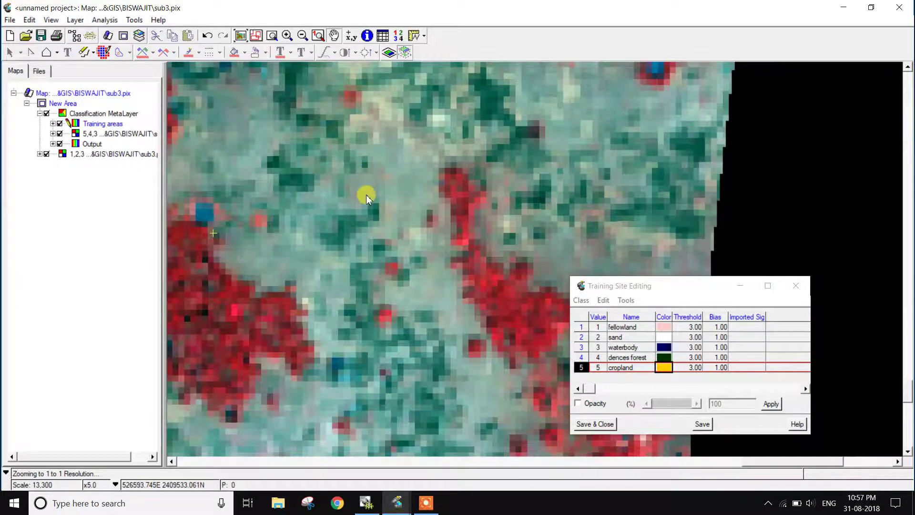
click(580, 301)
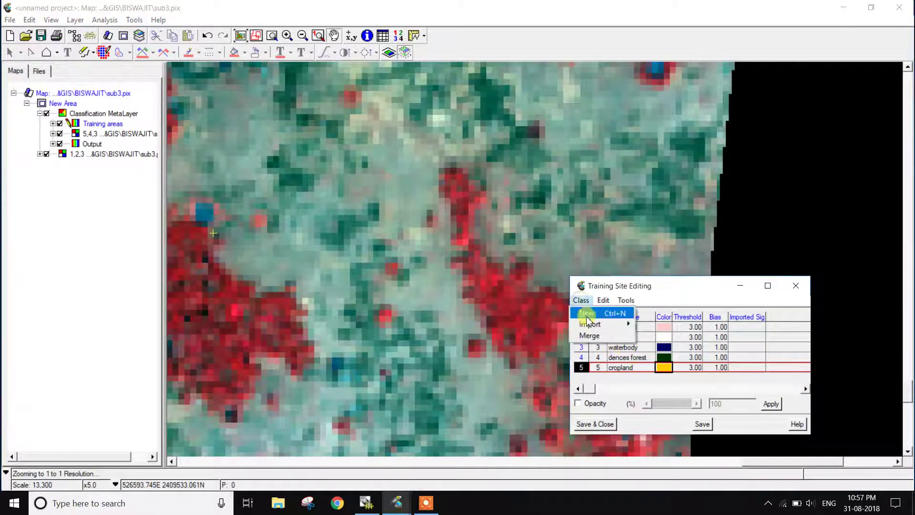
click(587, 314)
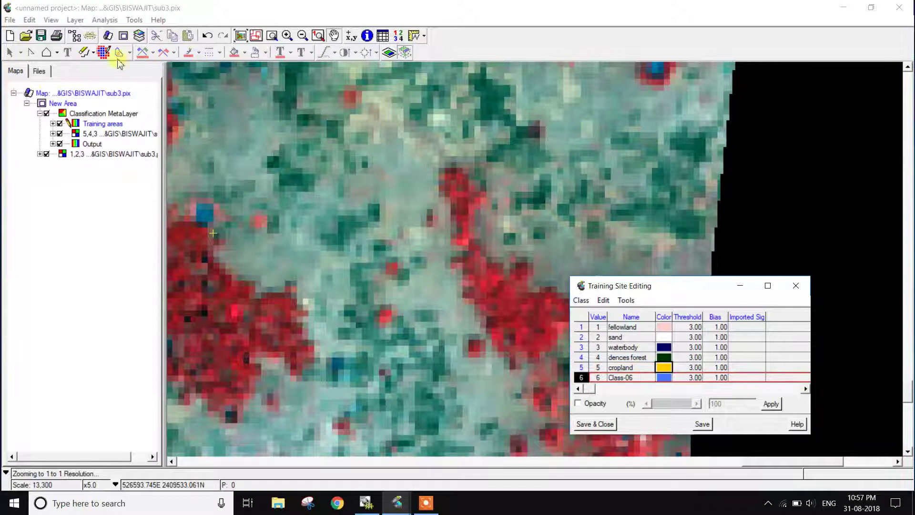
Draw the sixth class's first polygon in the pale grey-green area just west of the narrow red strip near the southeast corner.
click(46, 52)
click(403, 276)
click(297, 230)
click(303, 186)
click(338, 185)
click(363, 114)
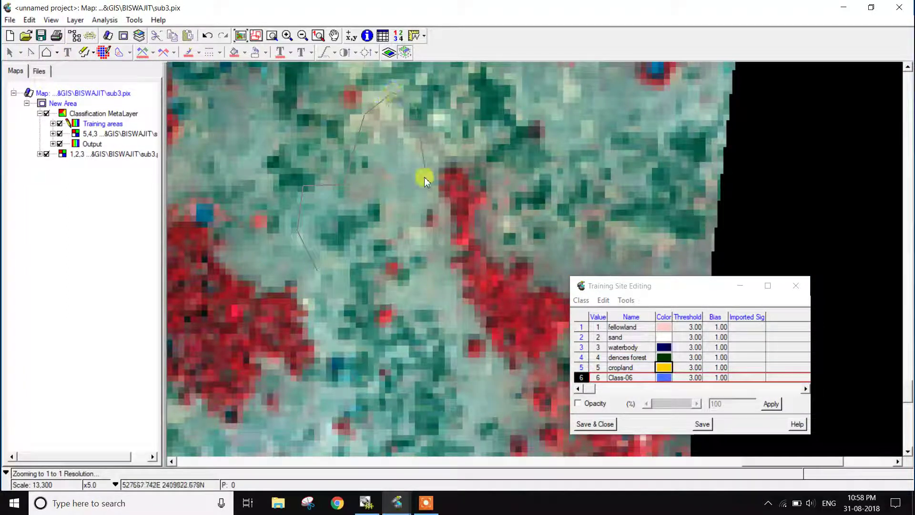
click(430, 284)
mouse_move(400, 238)
mouse_down()
mouse_move(321, 286)
mouse_move(321, 273)
mouse_up()
Draw a large second polygon for the sixth class in the grey-green area between the red patches near the image's eastern edge.
click(334, 36)
drag(593, 152, 337, 264)
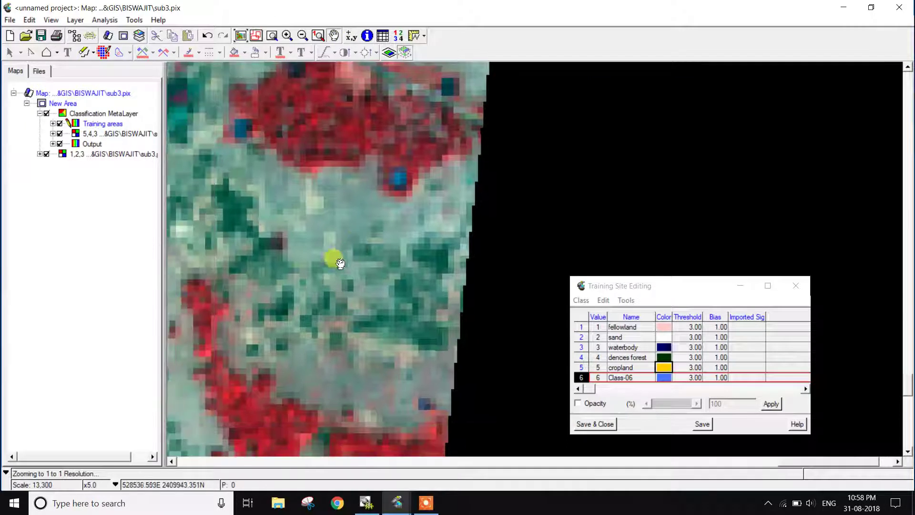
click(38, 53)
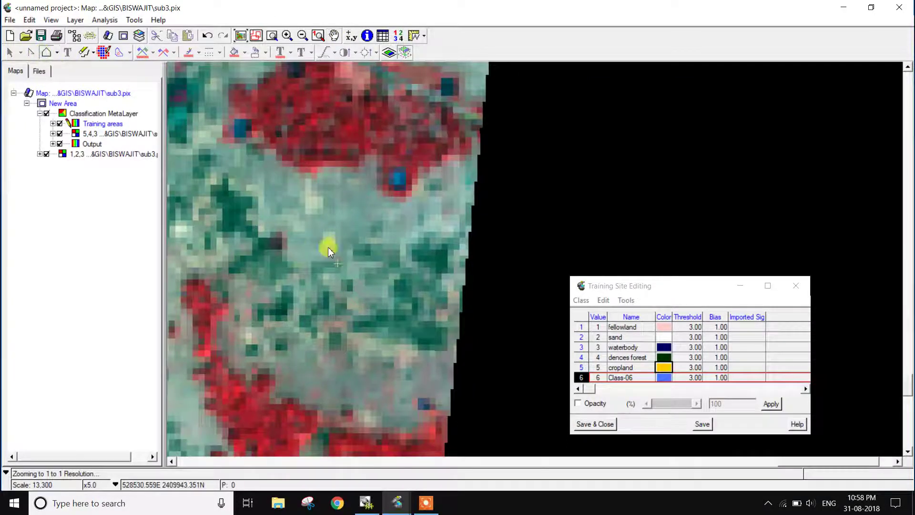
mouse_move(265, 185)
mouse_down()
mouse_move(402, 220)
mouse_move(429, 306)
mouse_move(359, 384)
mouse_move(280, 351)
mouse_move(280, 276)
mouse_up()
drag(328, 248, 327, 249)
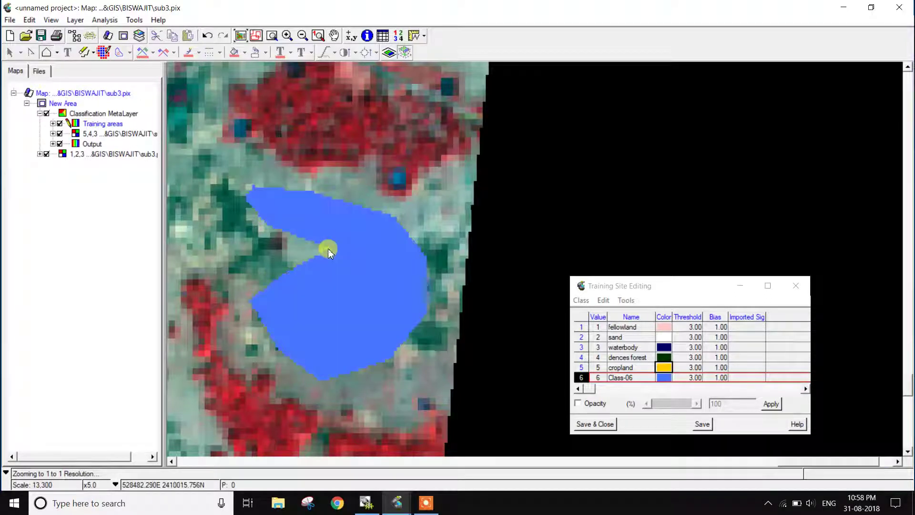
Rename the sixth training class to wet land and set its colour to pale cyan (RGB 204, 255, 255).
click(633, 377)
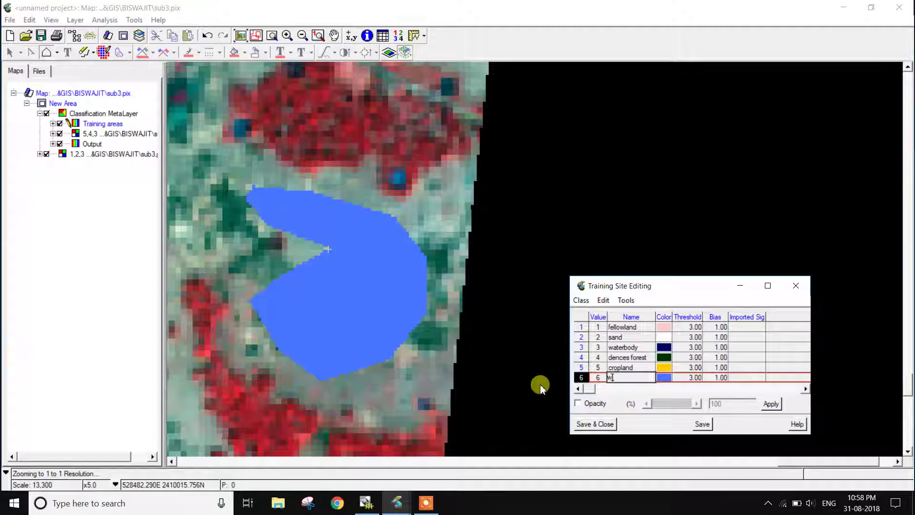
text(wet land)
click(664, 377)
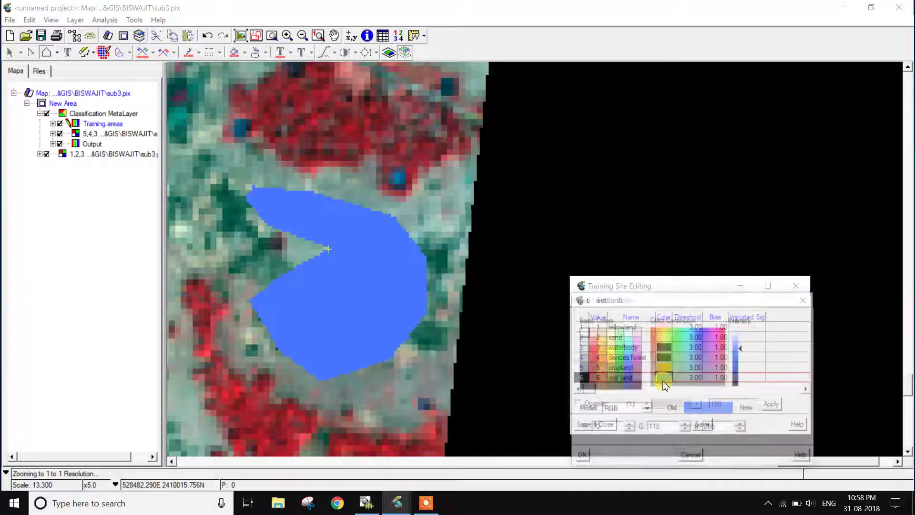
click(624, 335)
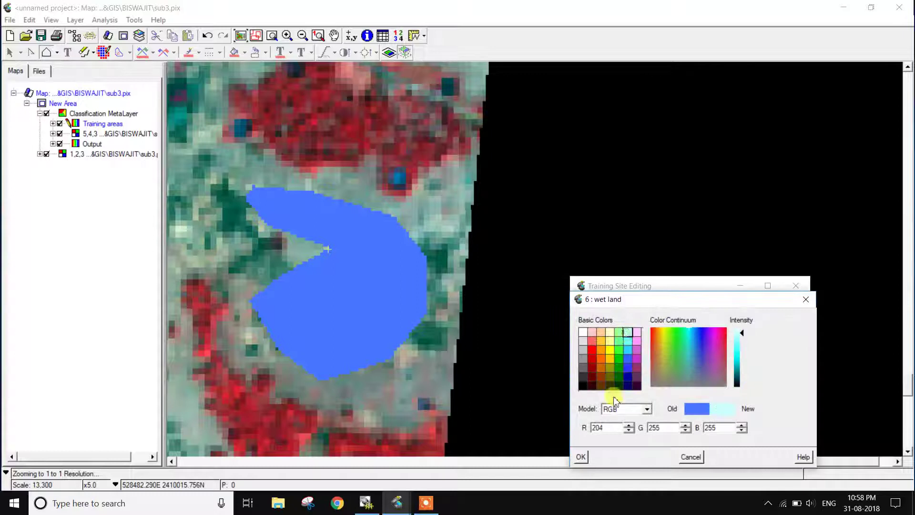
click(583, 455)
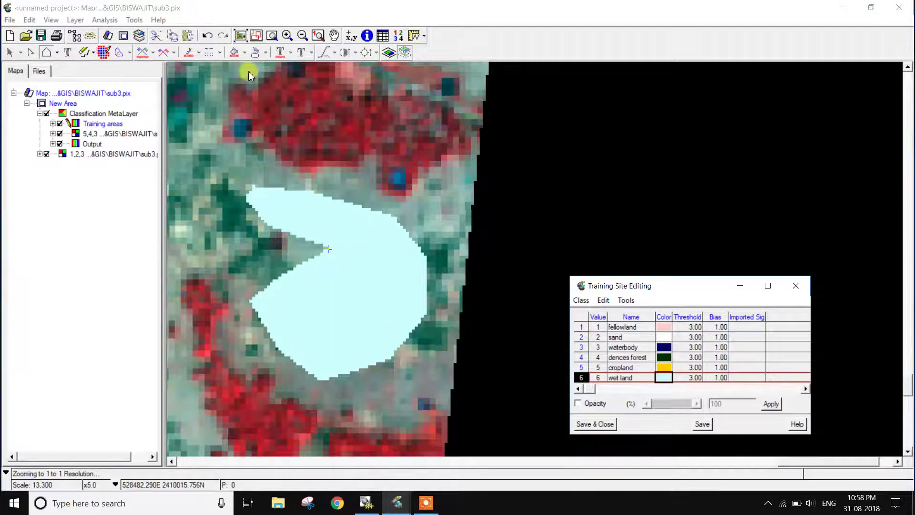
Save the training sites of all six land-cover classes.
click(242, 36)
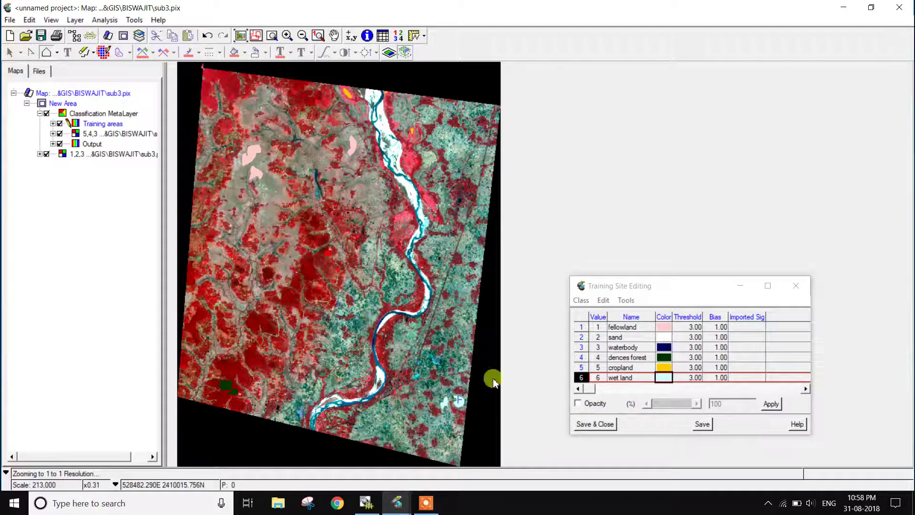
click(581, 300)
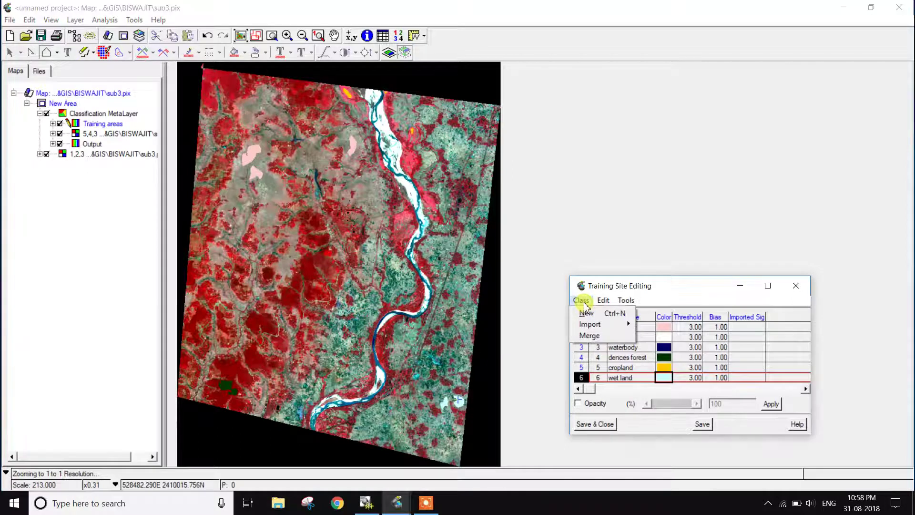
click(582, 300)
click(704, 424)
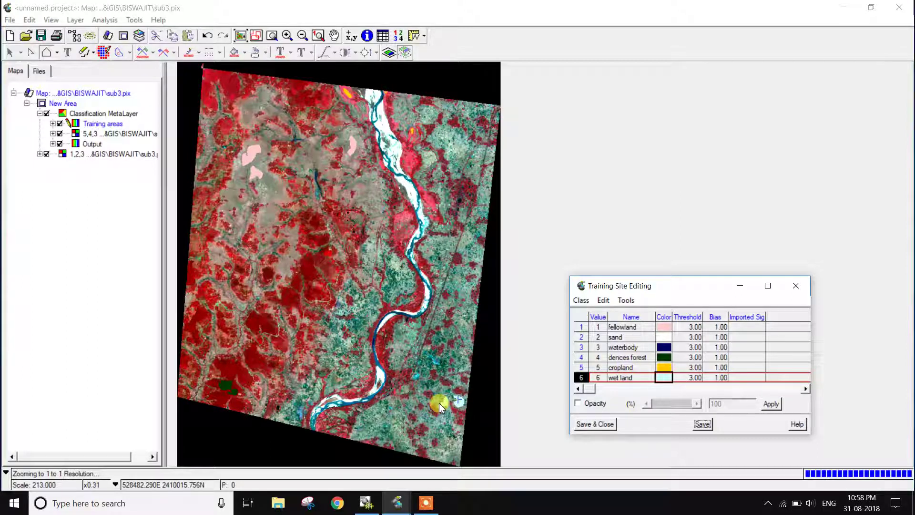
Generate a Minimum Distance classification preview from the six training classes.
click(626, 300)
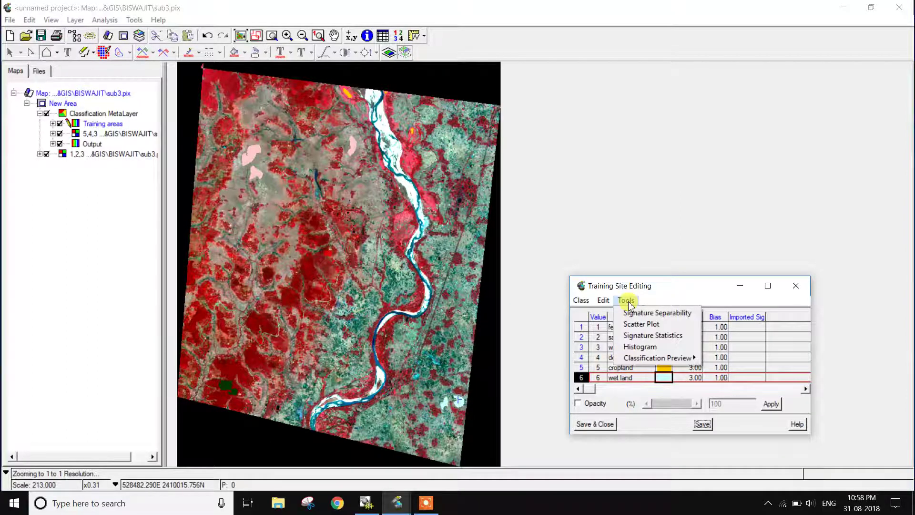
mouse_move(659, 358)
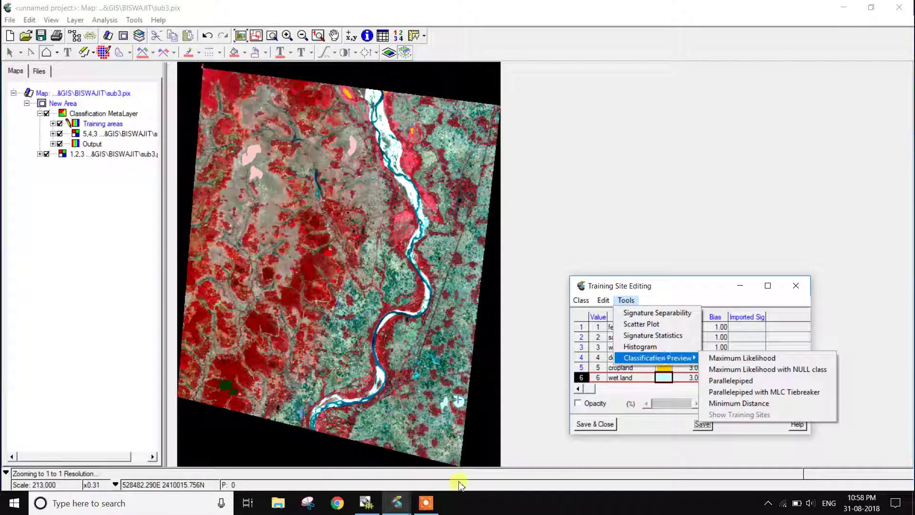
click(433, 502)
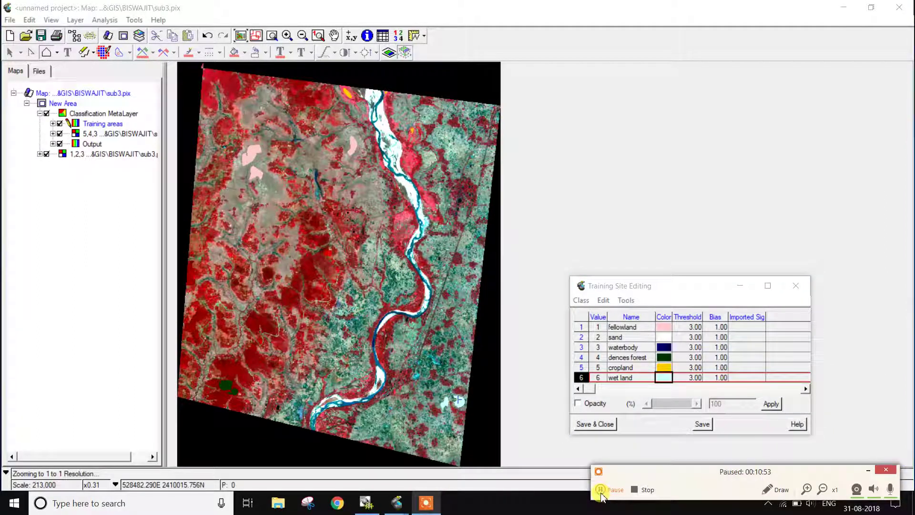
click(864, 474)
click(626, 299)
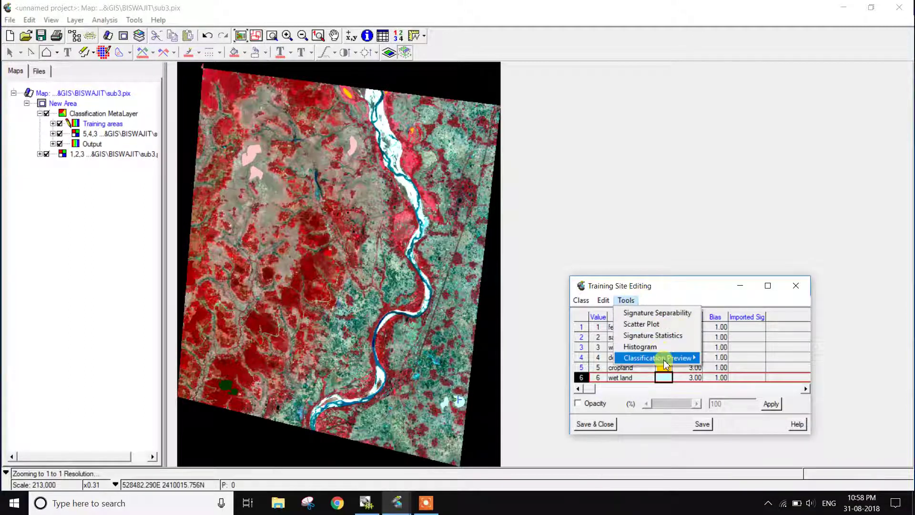
mouse_move(665, 364)
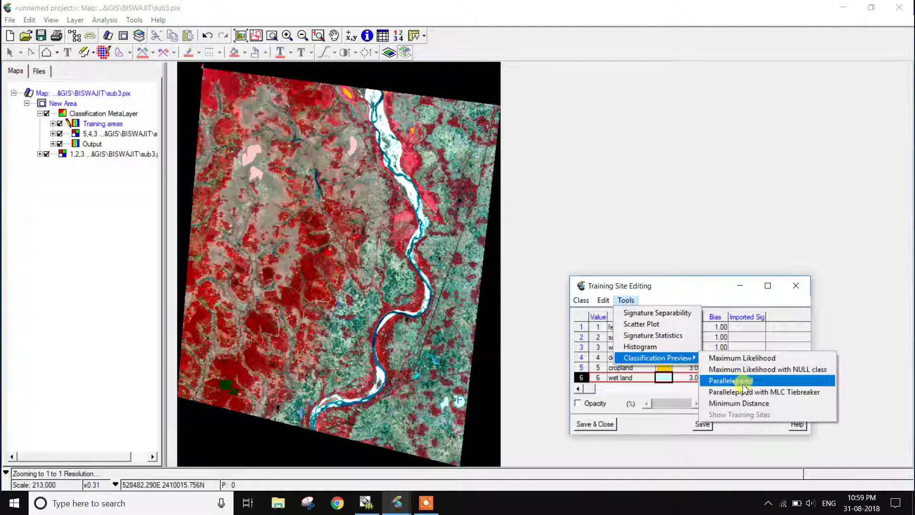
click(743, 404)
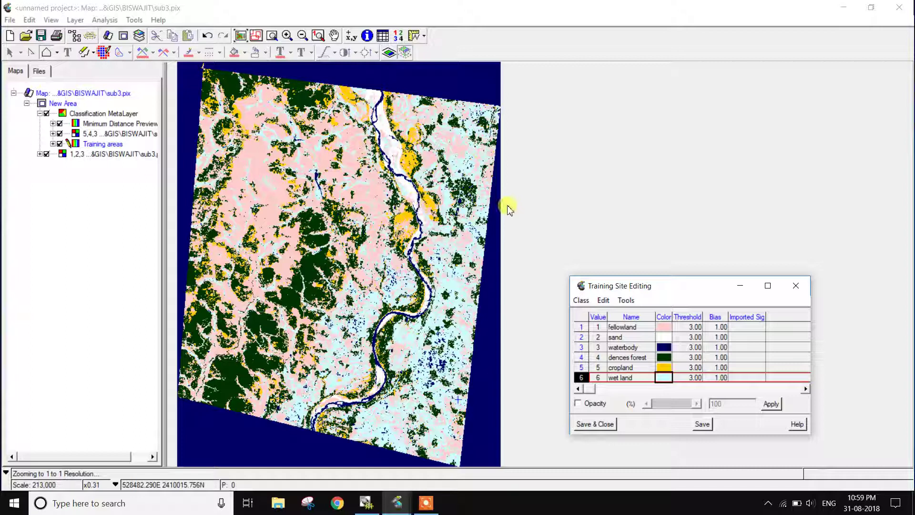
Run the supervised classification with the Minimum Distance algorithm, a report and no bitmap mask, and close the report and the training site editor.
right_click(80, 115)
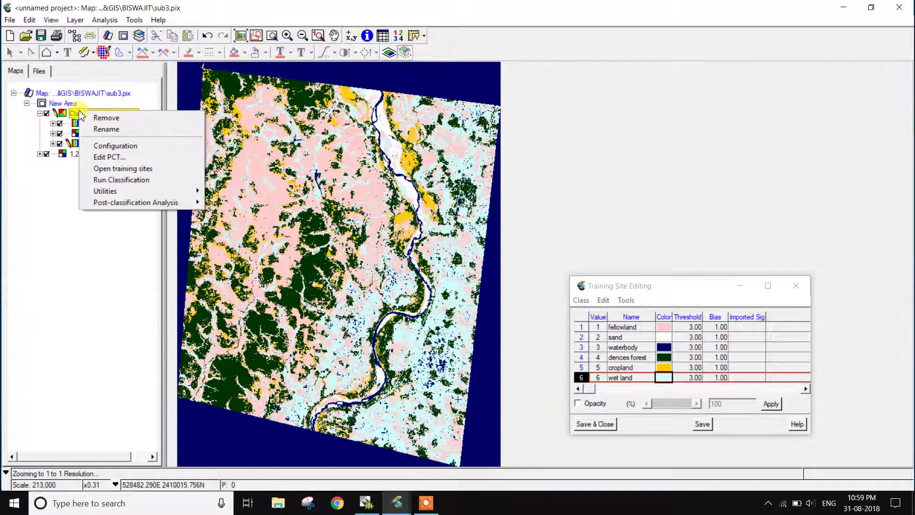
click(111, 180)
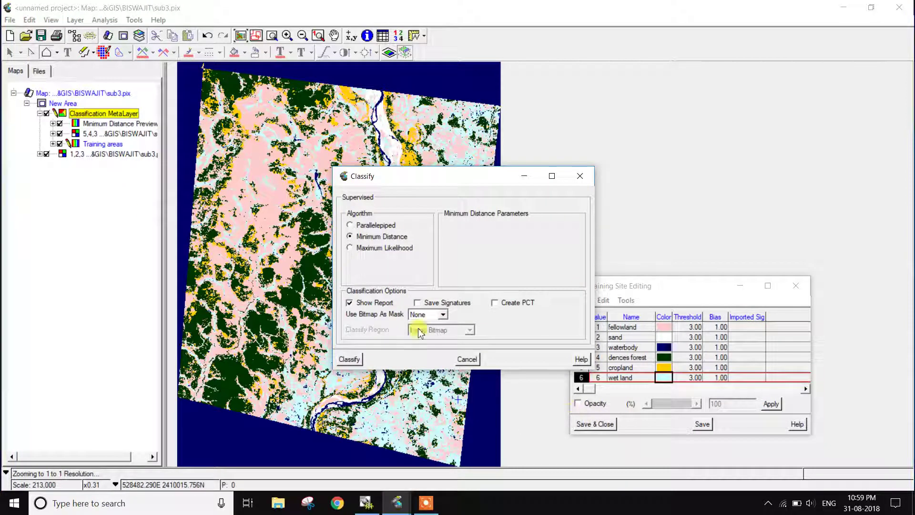
click(353, 237)
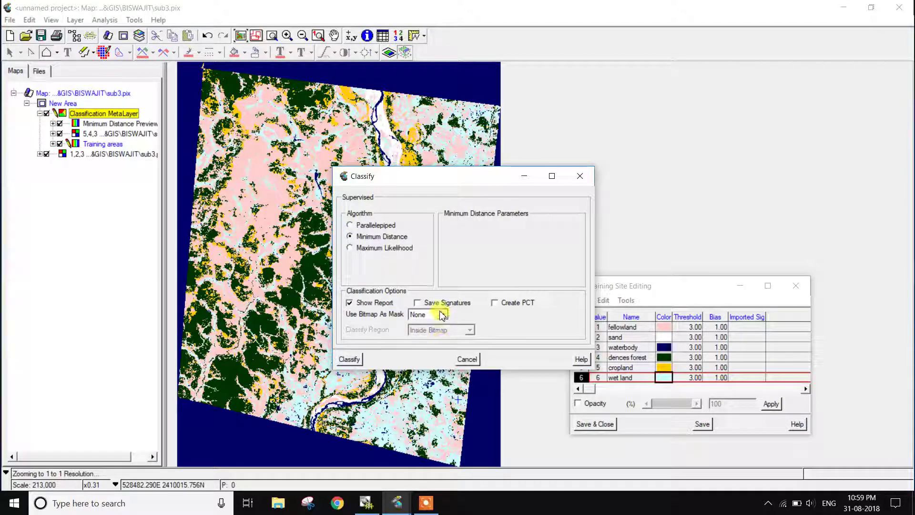
click(354, 359)
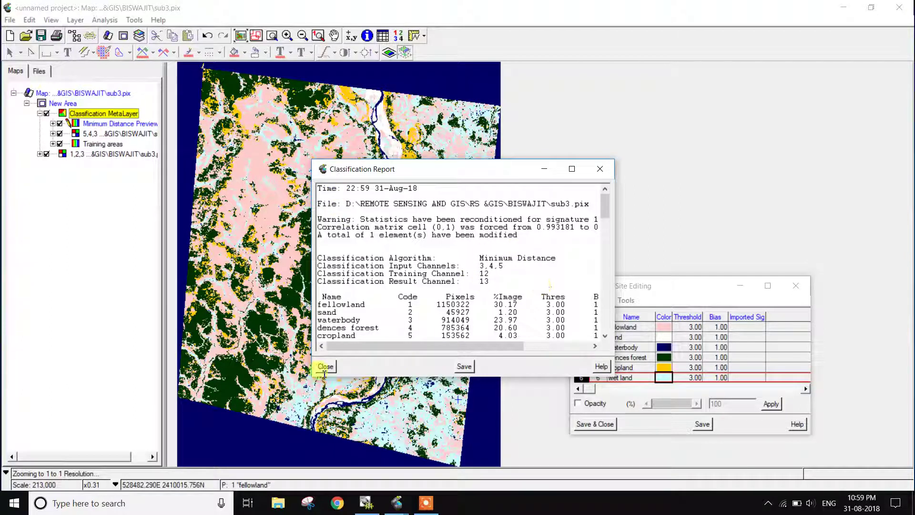
click(325, 366)
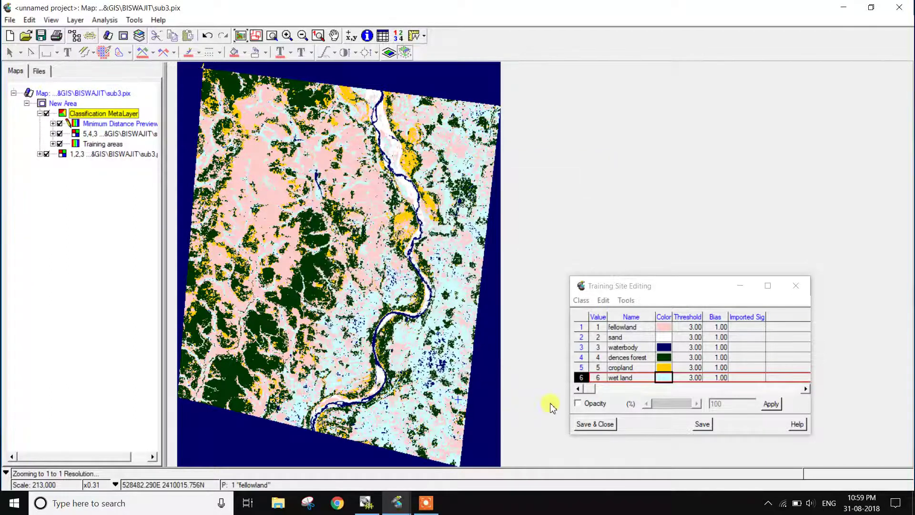
click(791, 289)
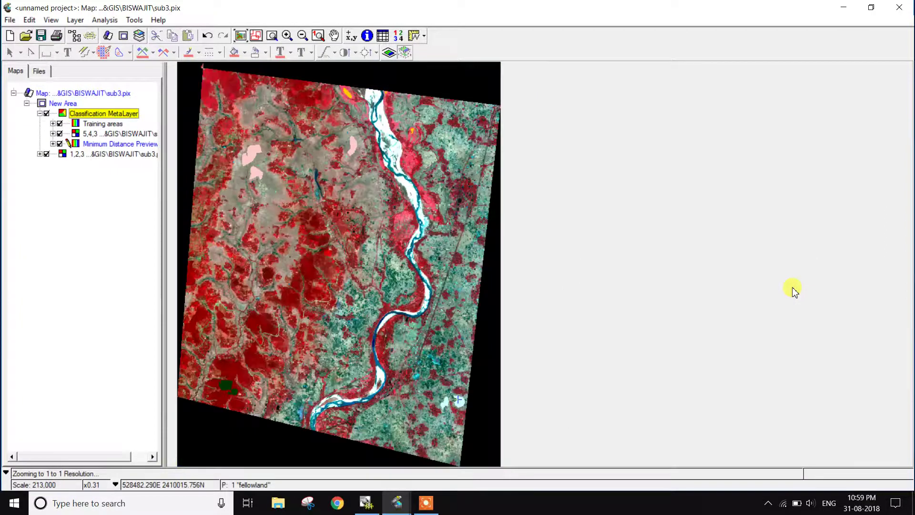
click(425, 503)
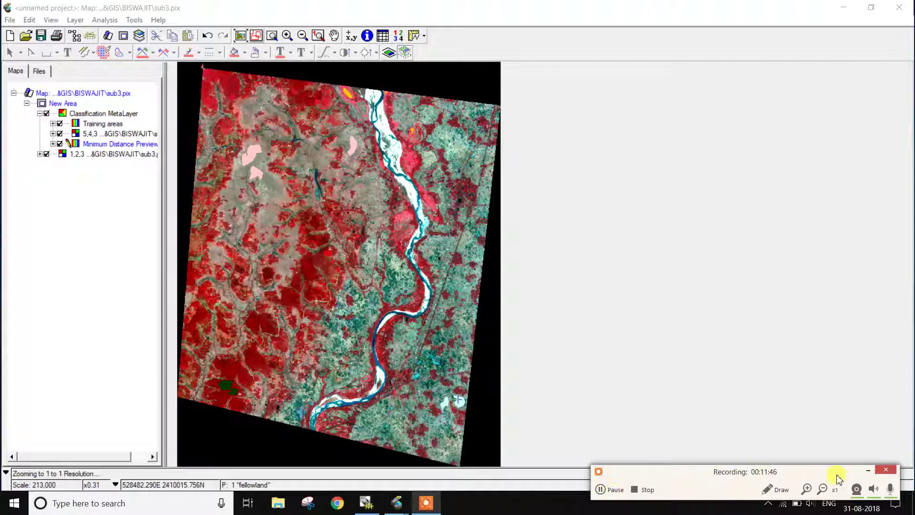
click(869, 470)
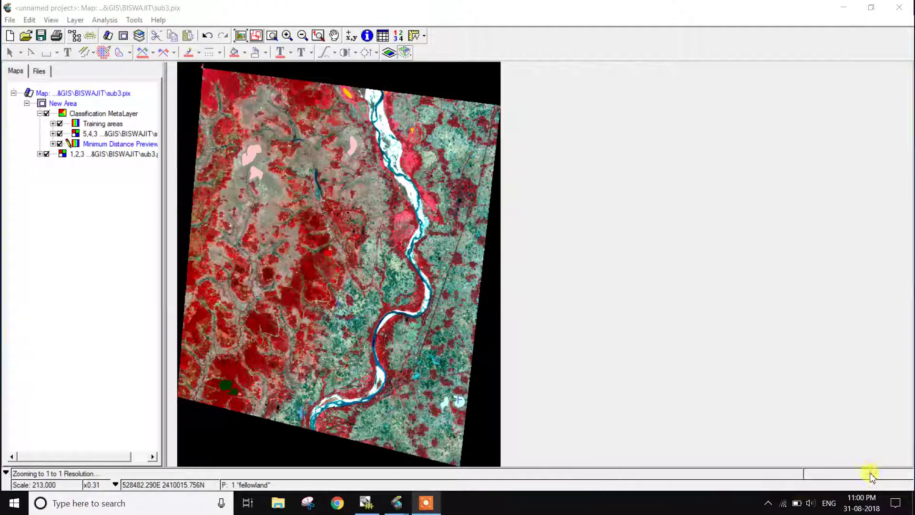
Open Class Labelling for sub3 with channel 13, Minimum Distance Classification, as input, and move its window clear of the map.
click(105, 20)
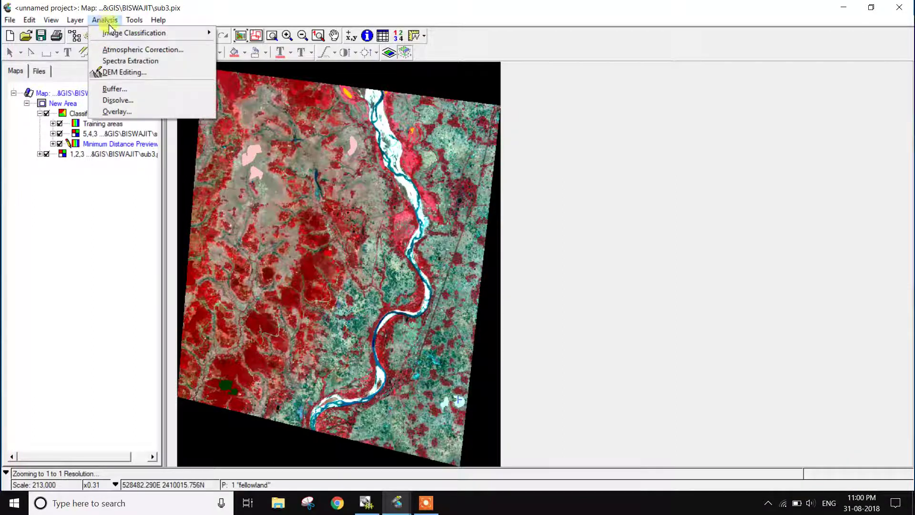
mouse_move(115, 34)
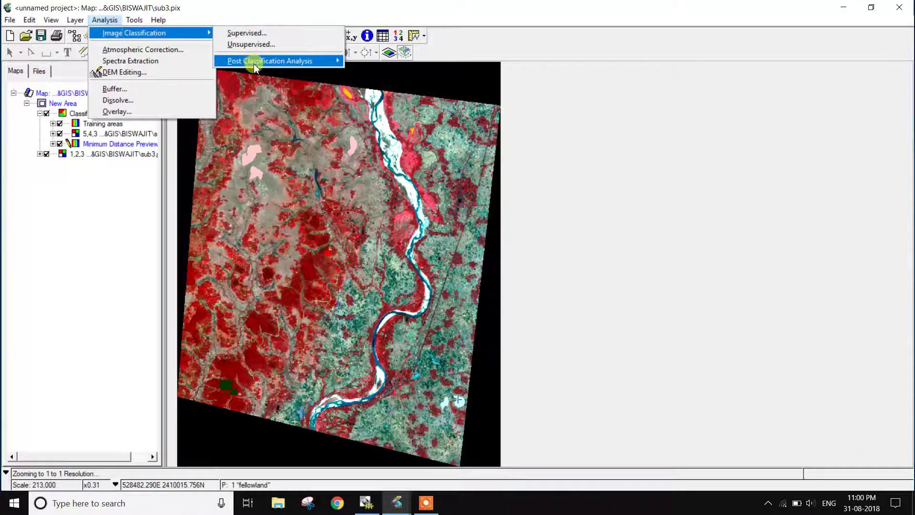
mouse_move(254, 65)
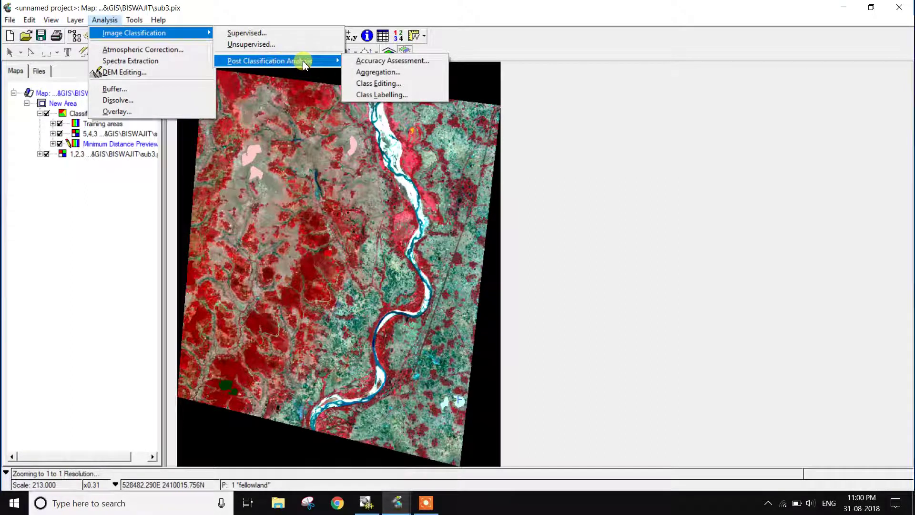
click(379, 94)
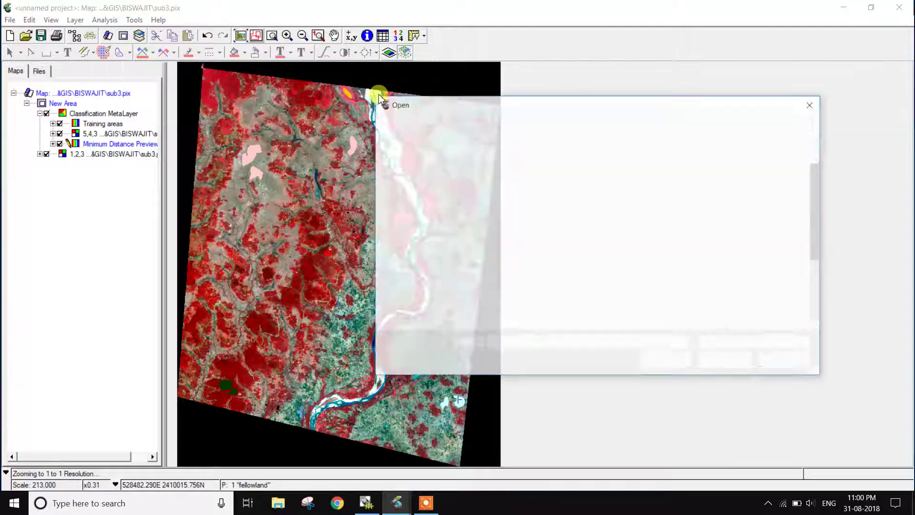
click(577, 281)
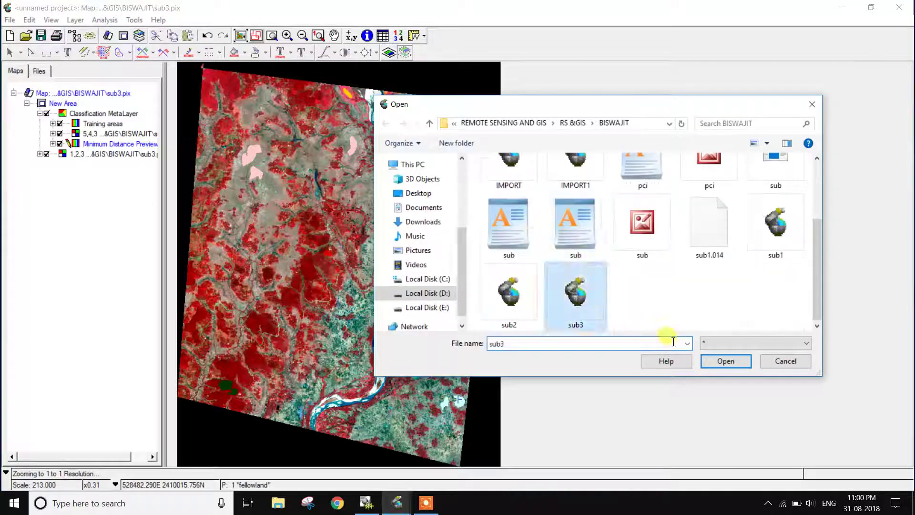
click(722, 360)
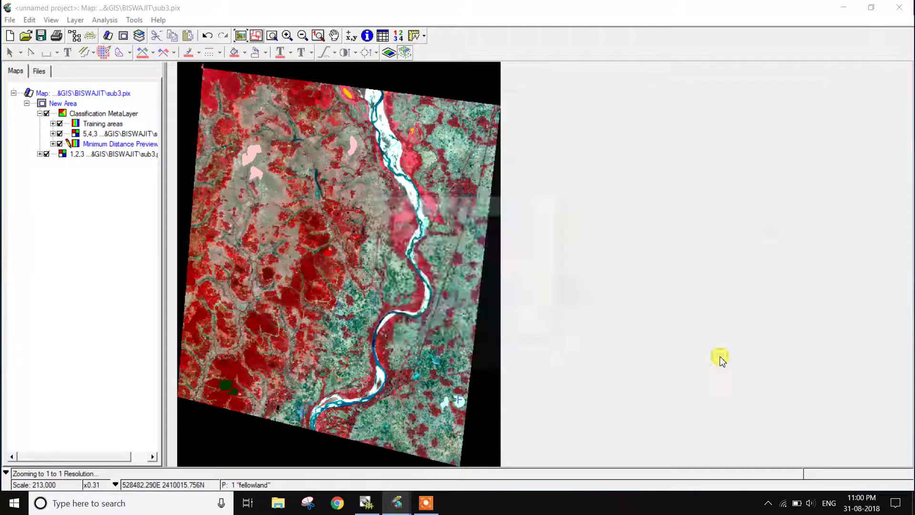
scroll(448, 274, down, 2)
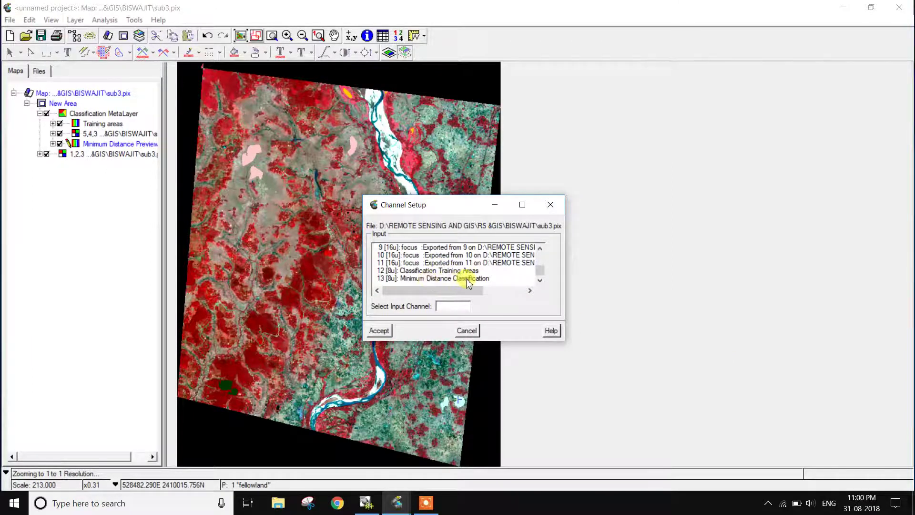
click(467, 279)
click(380, 331)
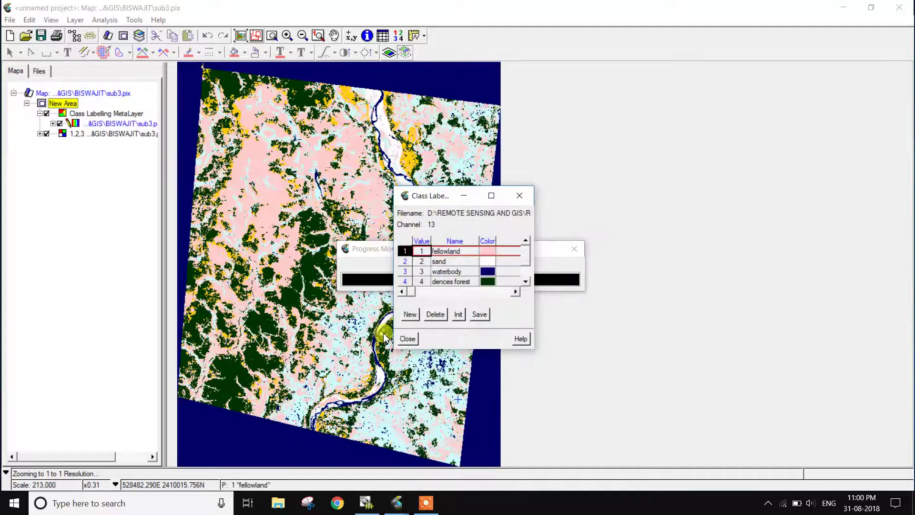
drag(430, 202, 659, 161)
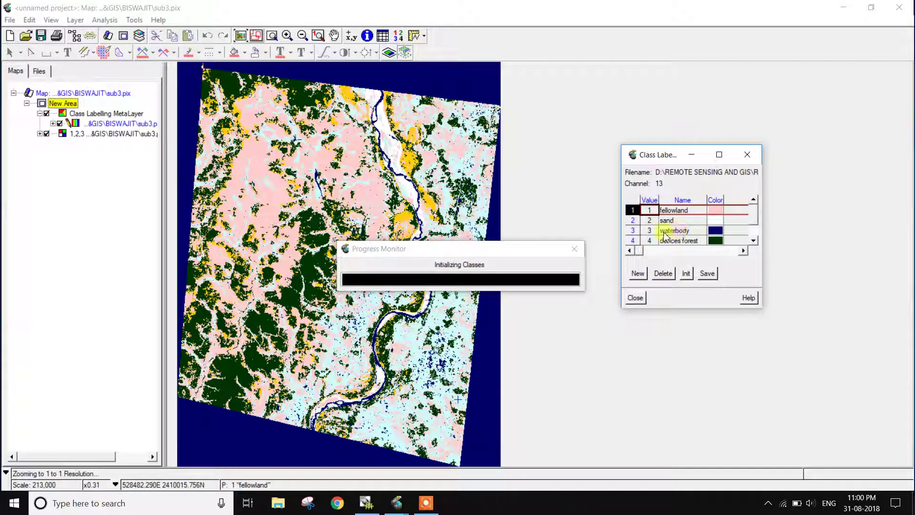
Set the colour of the sand class to dark red (RGB 153, 0, 0).
key(Down)
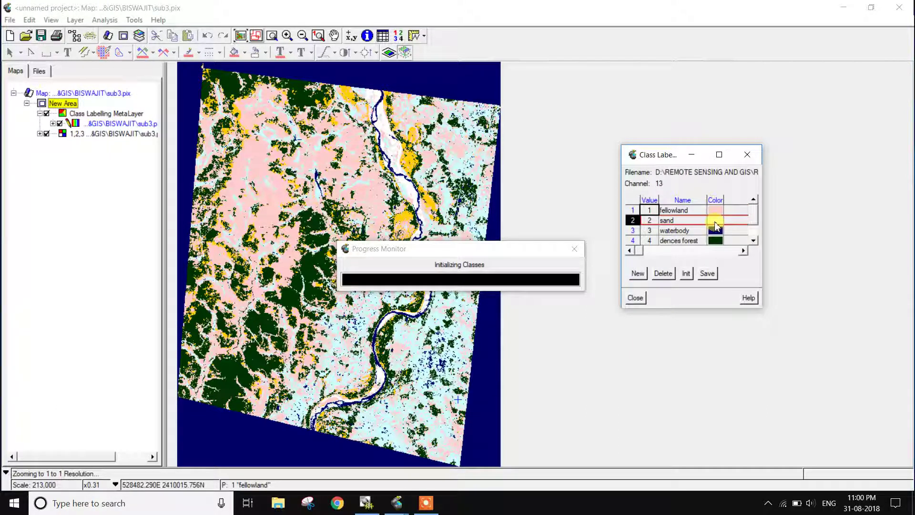
double_click(715, 222)
click(593, 232)
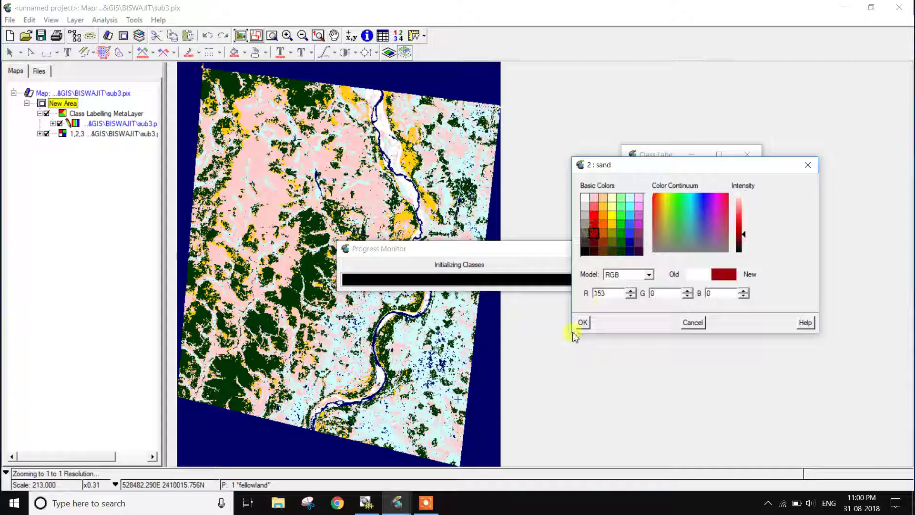
click(583, 323)
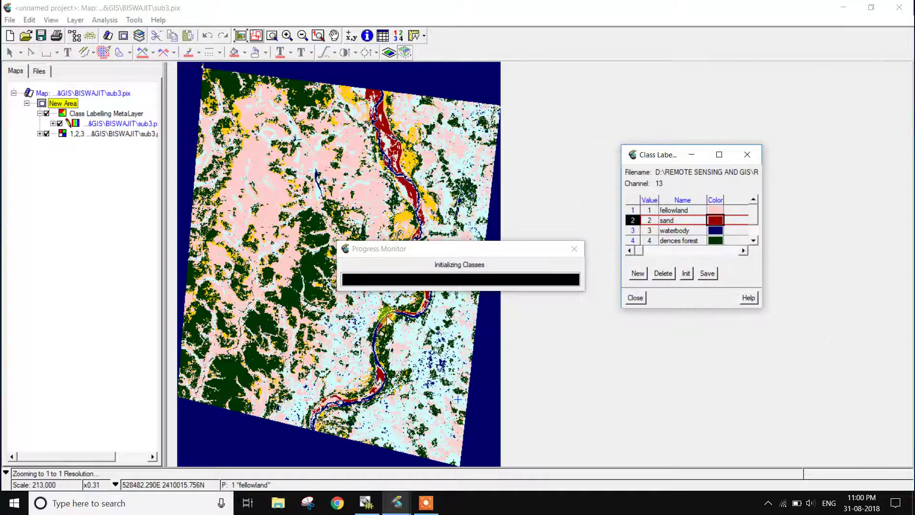
Restore the sand class colour to white (RGB 255, 255, 255).
double_click(715, 221)
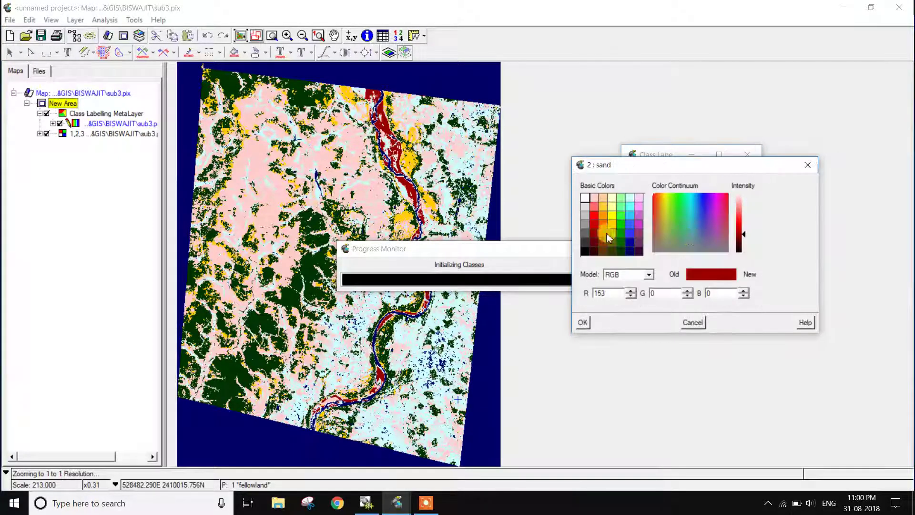
click(585, 197)
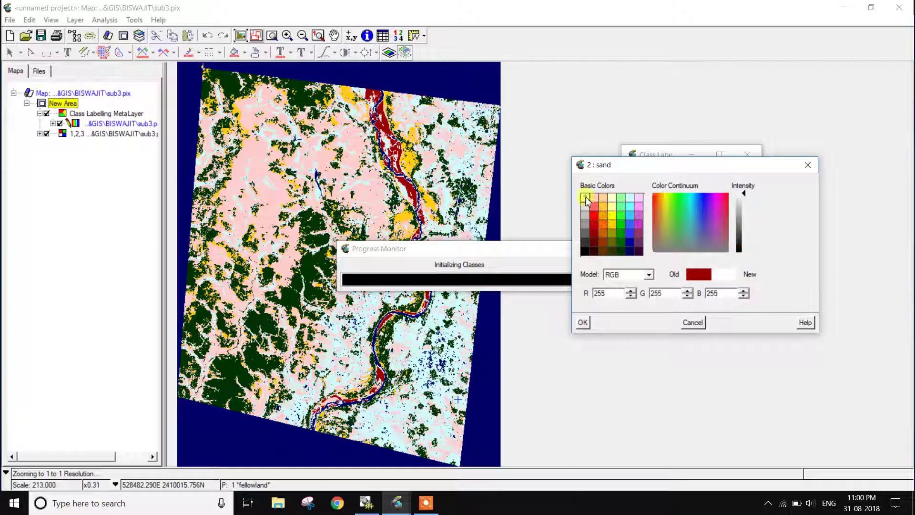
click(581, 323)
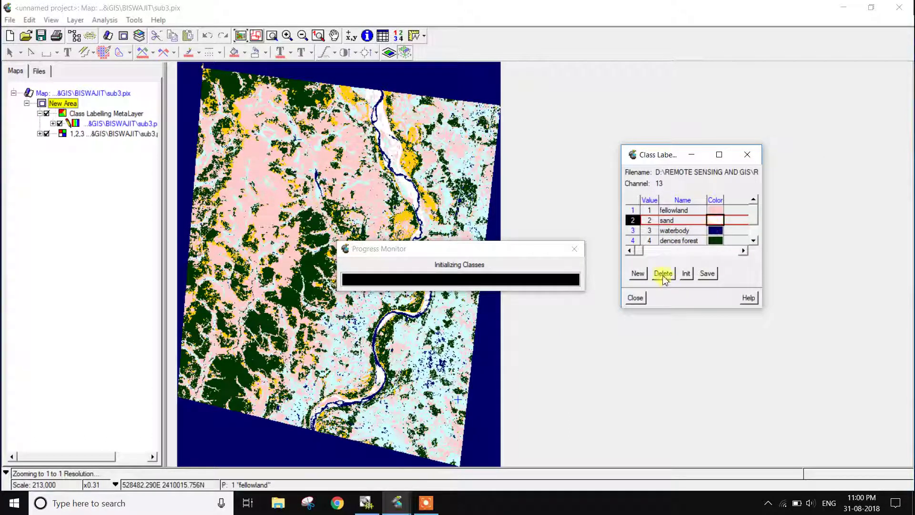
Save the class labels for channel 13 and close Class Labelling.
click(706, 273)
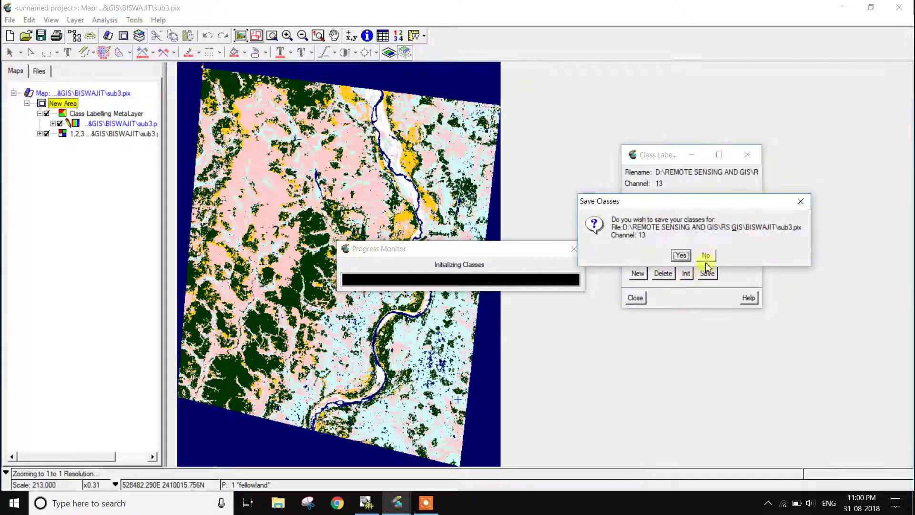
click(686, 256)
click(746, 155)
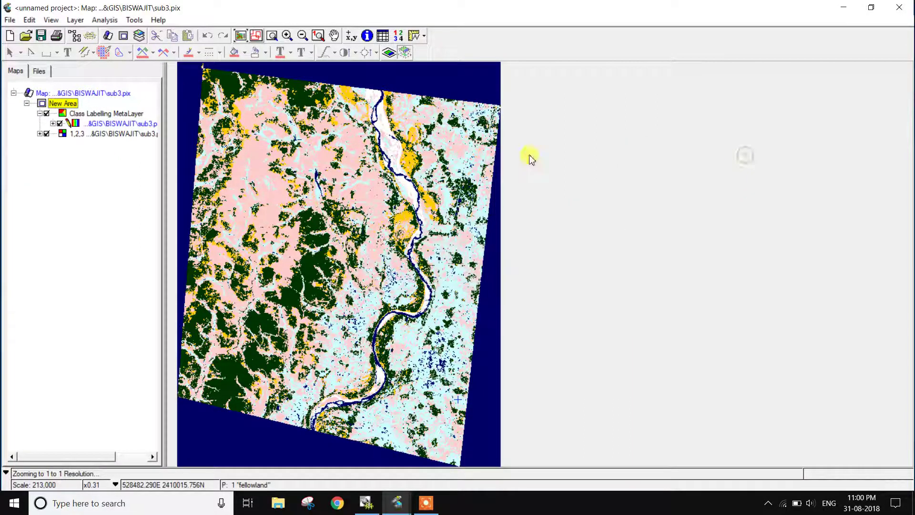
Open Class Editing for the sub3 file and move its window clear of the map.
click(107, 21)
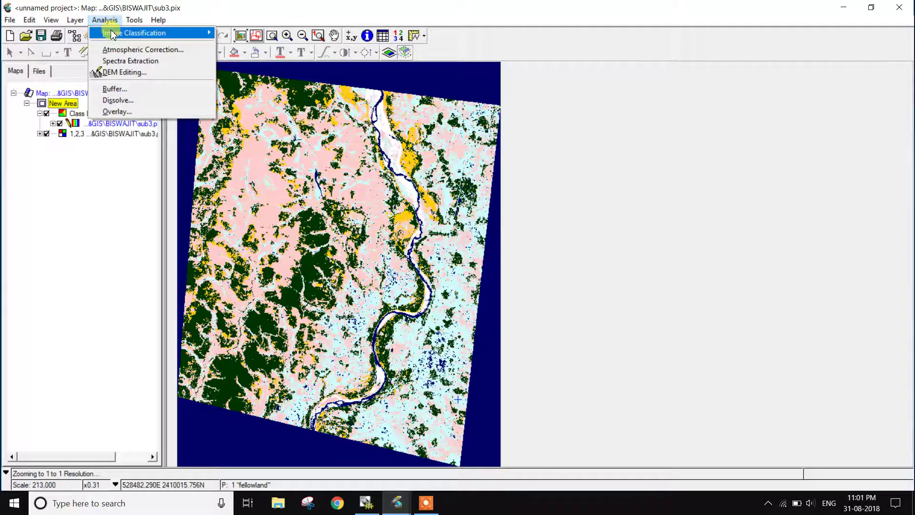
mouse_move(113, 37)
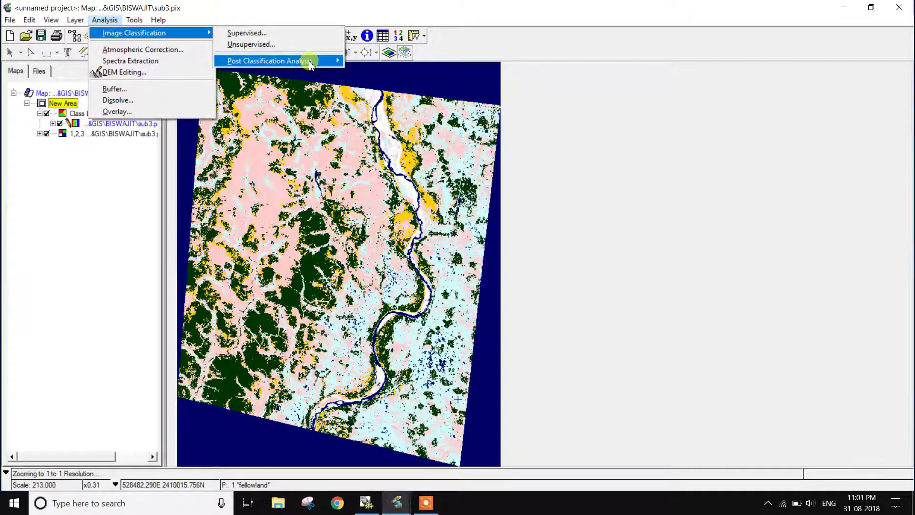
mouse_move(310, 64)
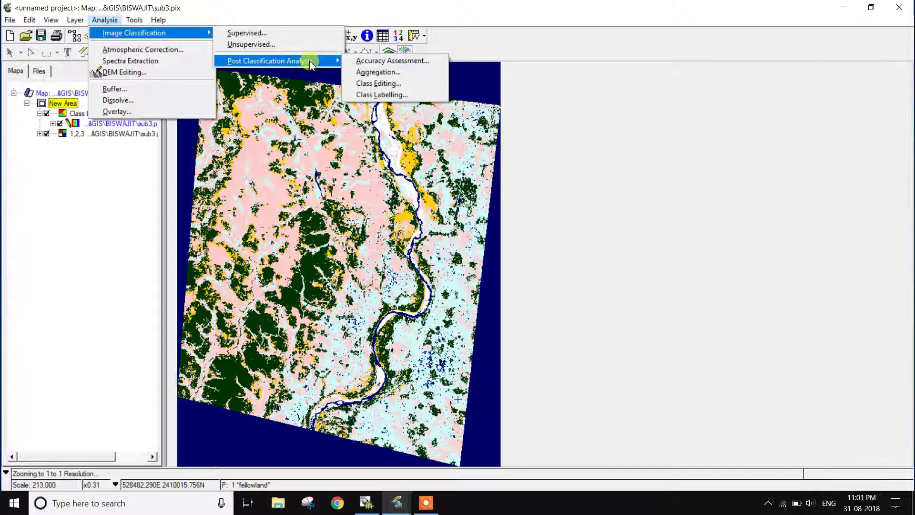
click(379, 95)
scroll(117, 114, down, 2)
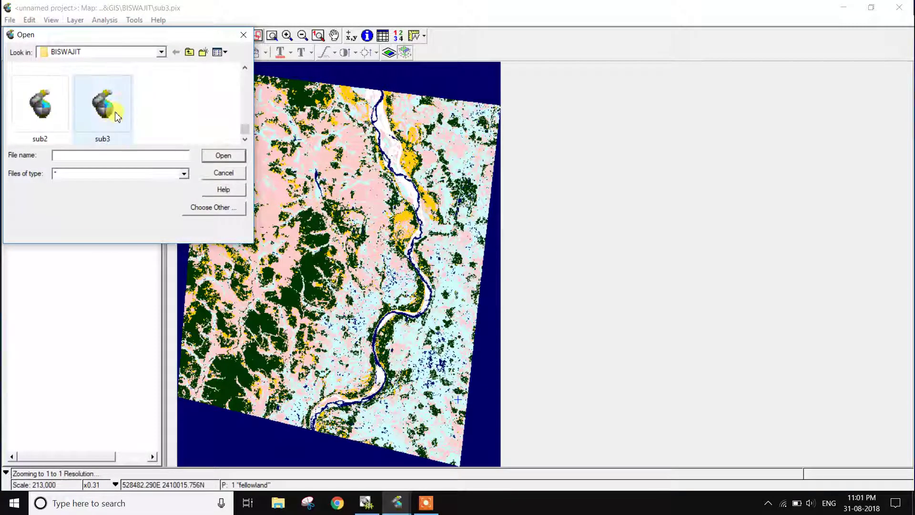
click(103, 124)
click(224, 156)
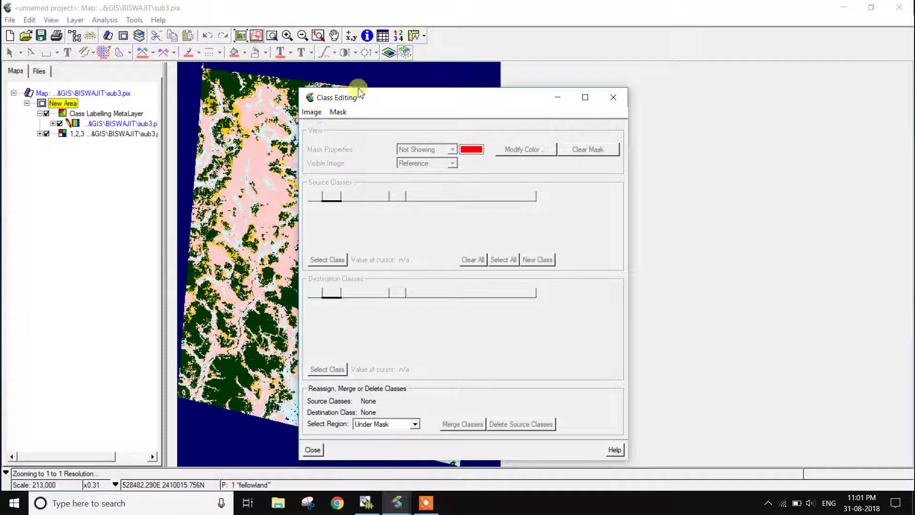
drag(399, 105, 617, 79)
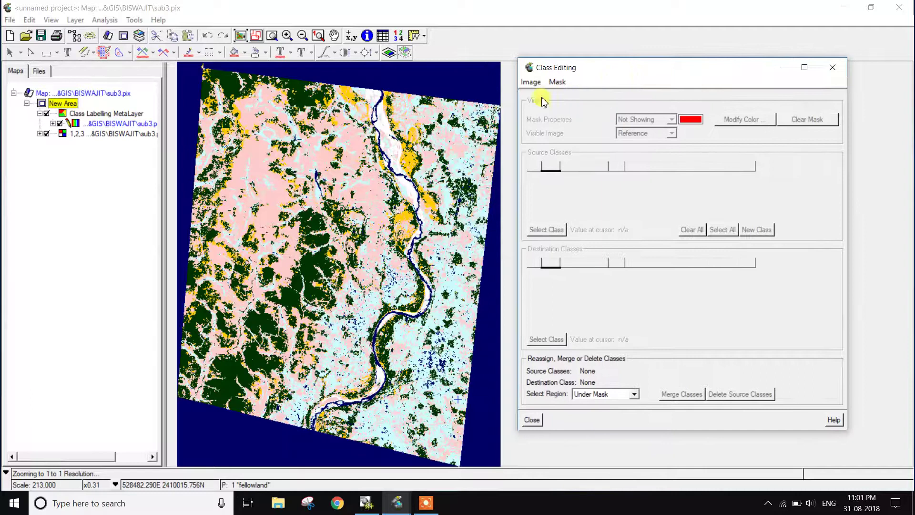
Select channel 13, Minimum Distance Classification, as the classified image for class editing.
click(532, 82)
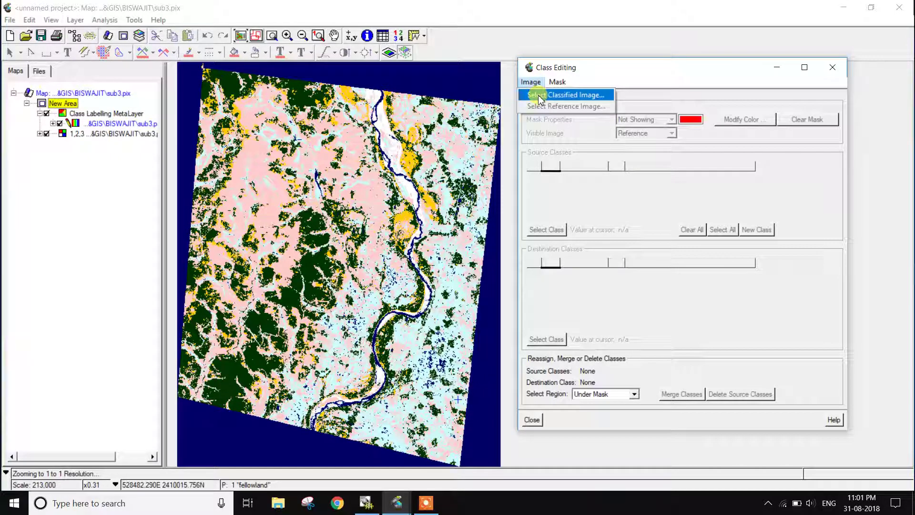
click(539, 95)
scroll(662, 244, down, 3)
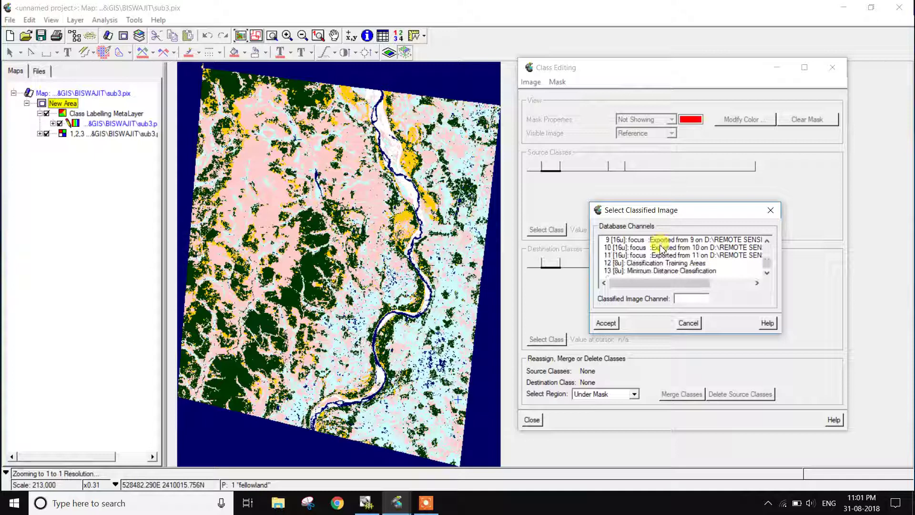
click(677, 270)
click(606, 322)
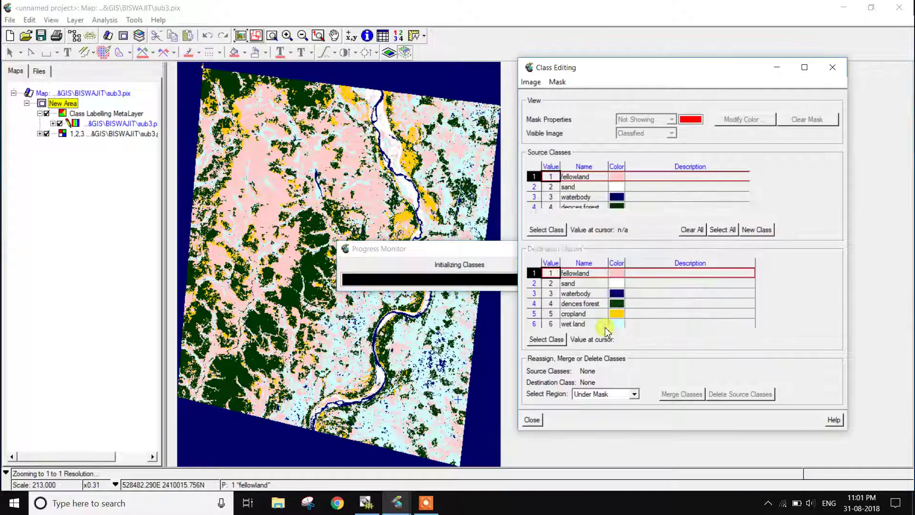
Set the editing region to Over Entire File, with waterbody and fellowland as source classes and cropland as destination class.
click(590, 394)
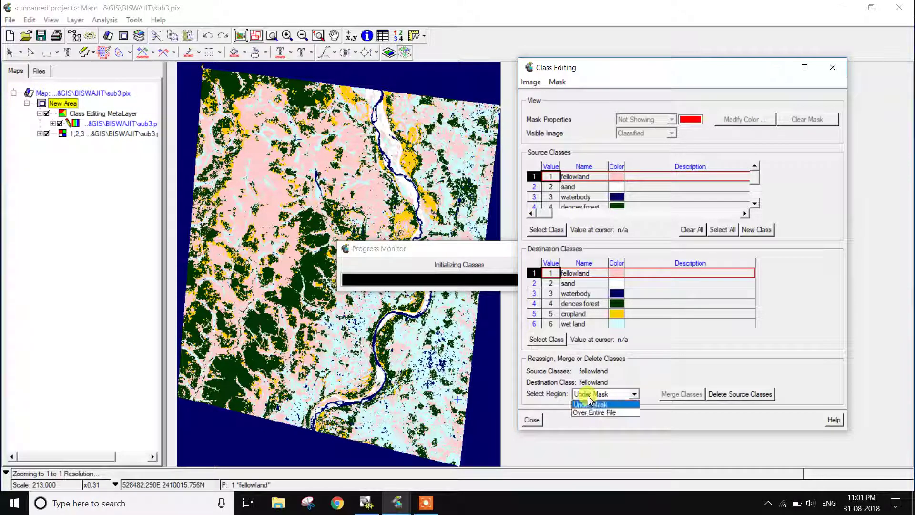
click(592, 413)
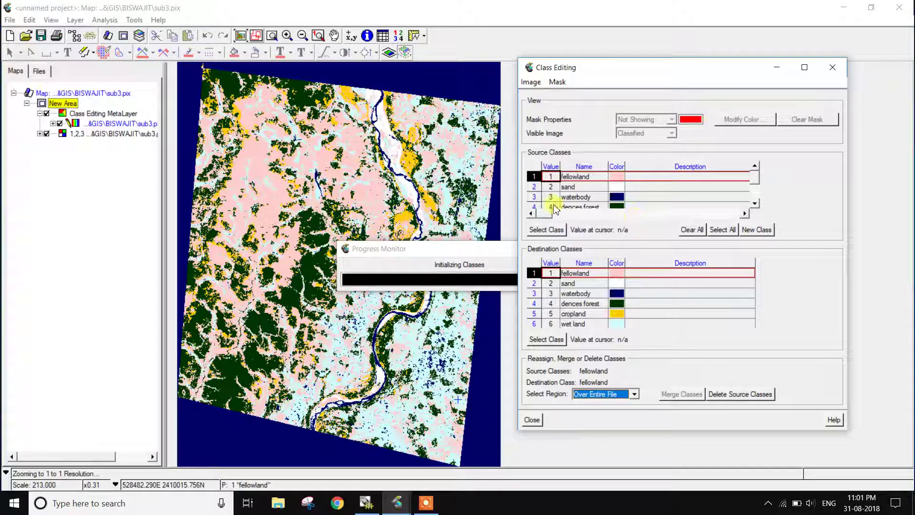
click(534, 197)
click(534, 293)
click(548, 315)
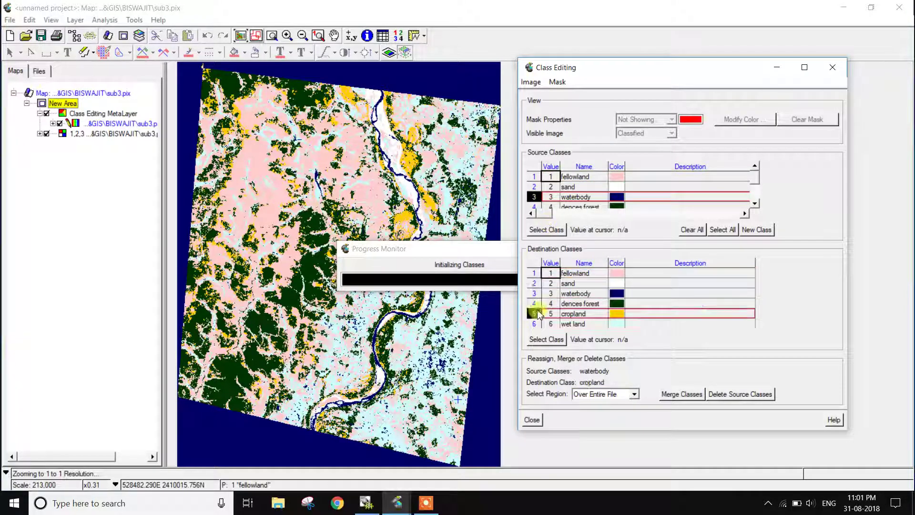
click(546, 230)
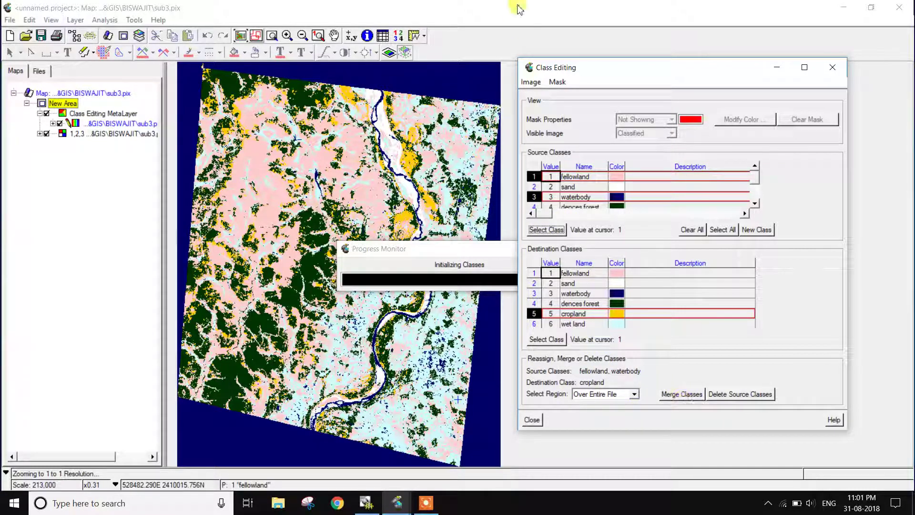
Close Class Editing without merging or deleting any classes.
click(531, 82)
mouse_move(556, 82)
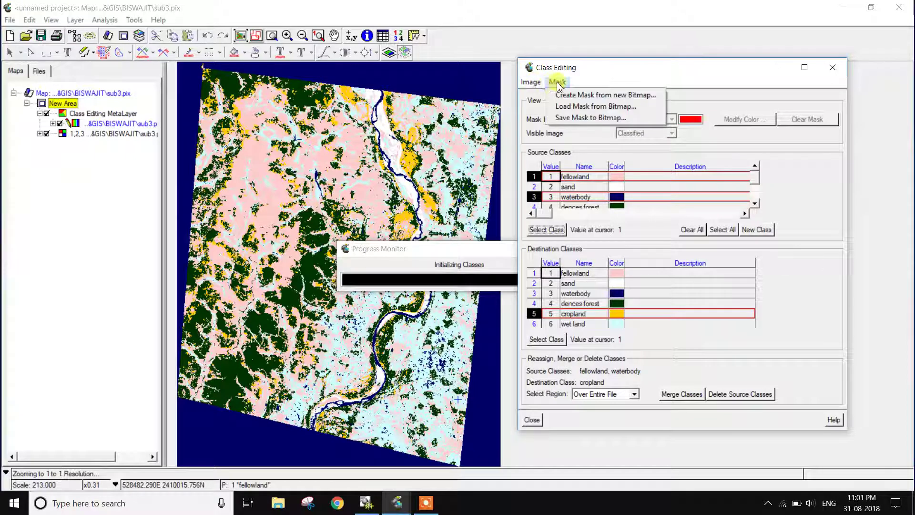
click(815, 296)
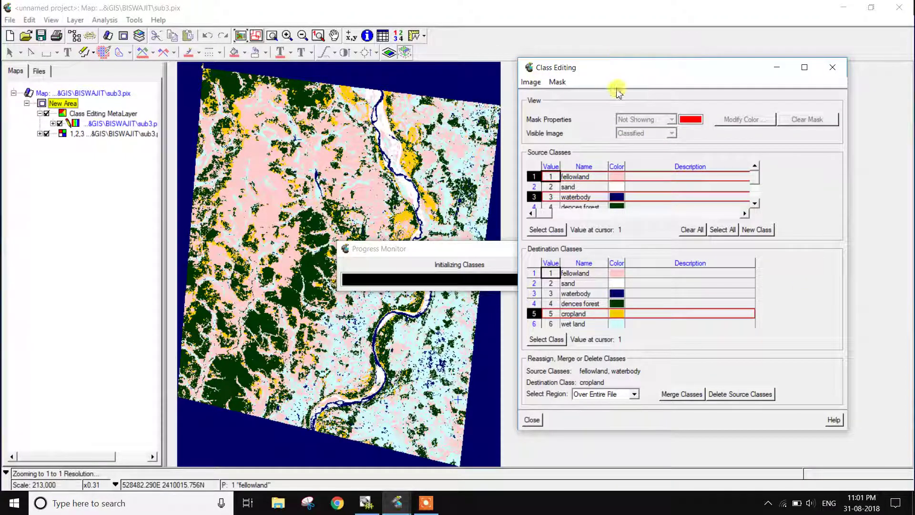
click(829, 68)
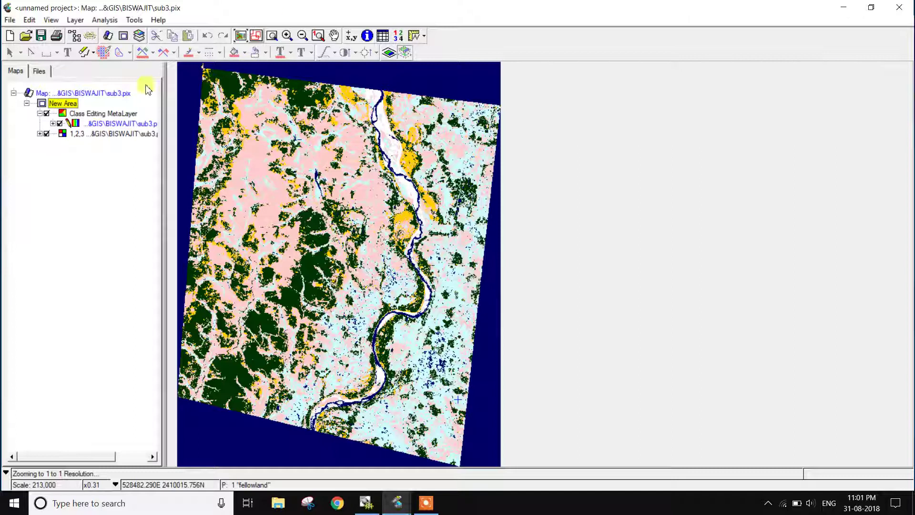
click(53, 124)
click(53, 123)
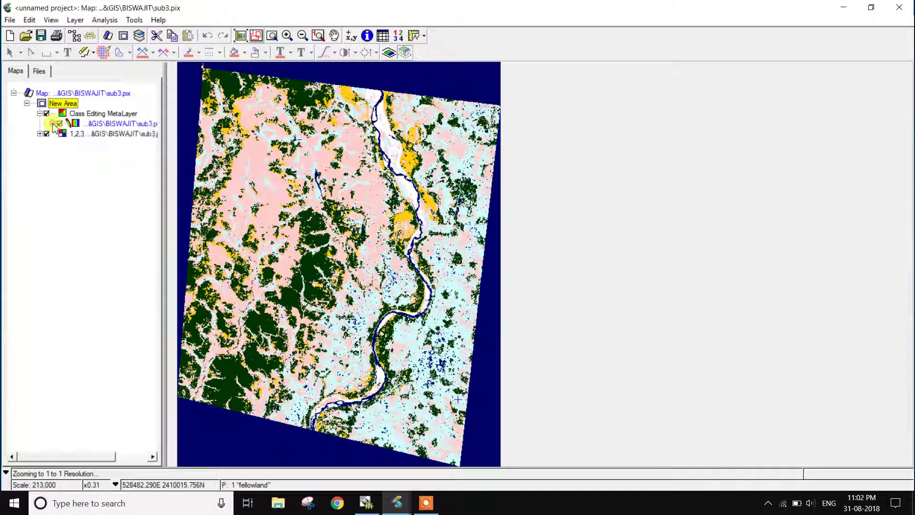
click(41, 133)
click(40, 134)
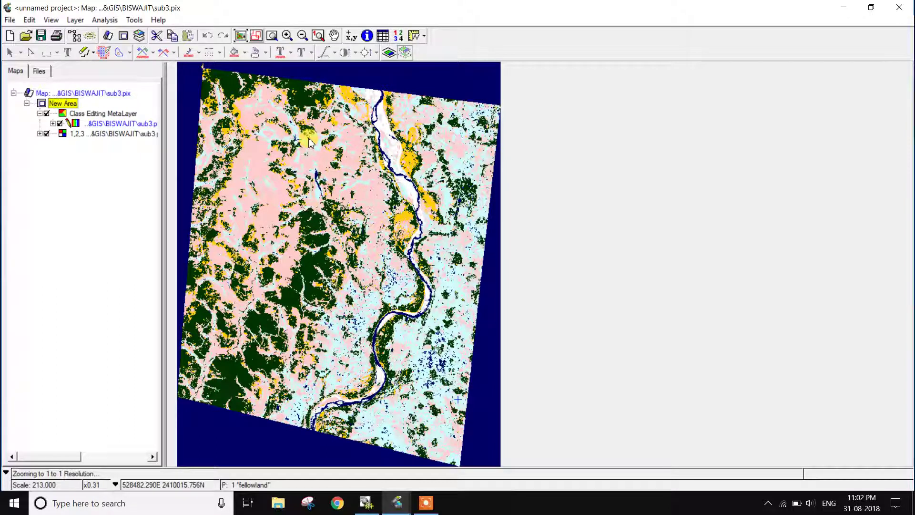
click(426, 502)
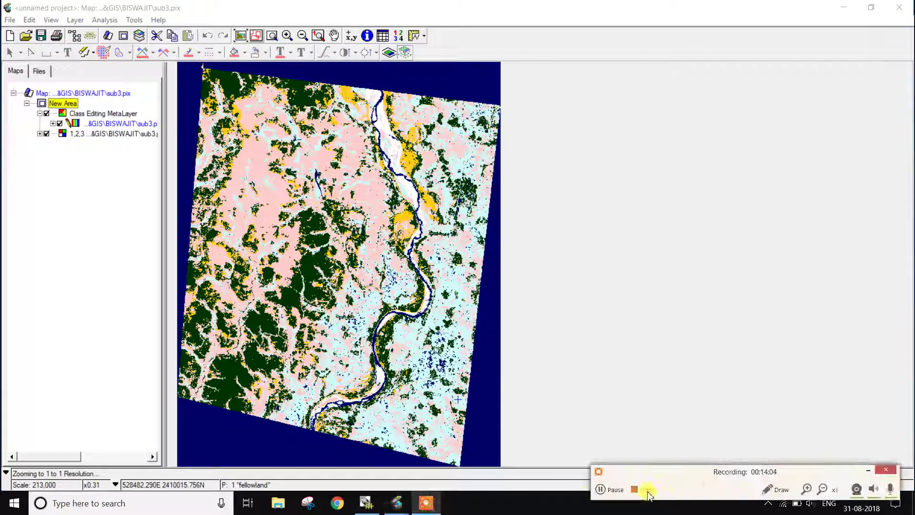